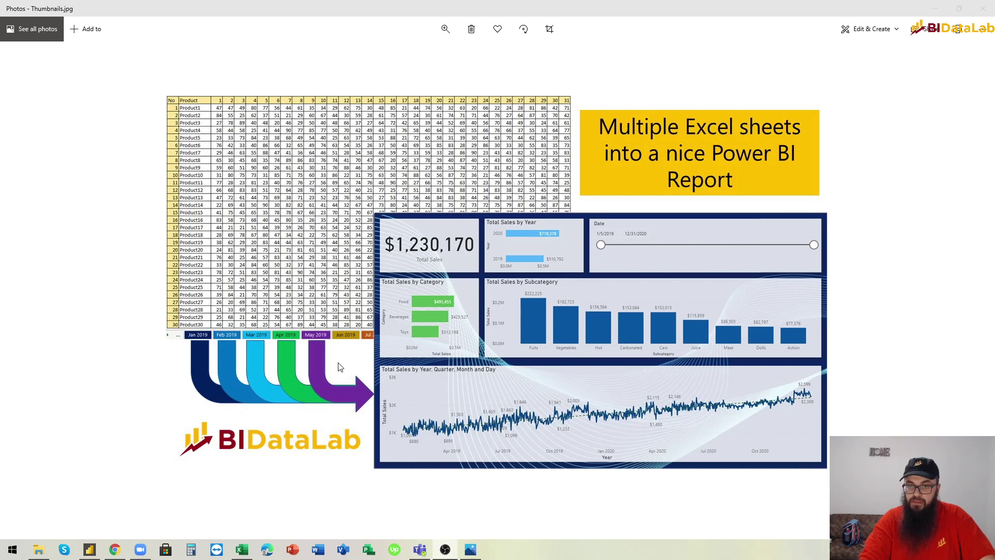
Switch to the 2019-2020.xlsx workbook in Excel and look through the monthly sheets from Feb 2019 to Aug 2019
{"action": "key", "text": "alt+Tab"}
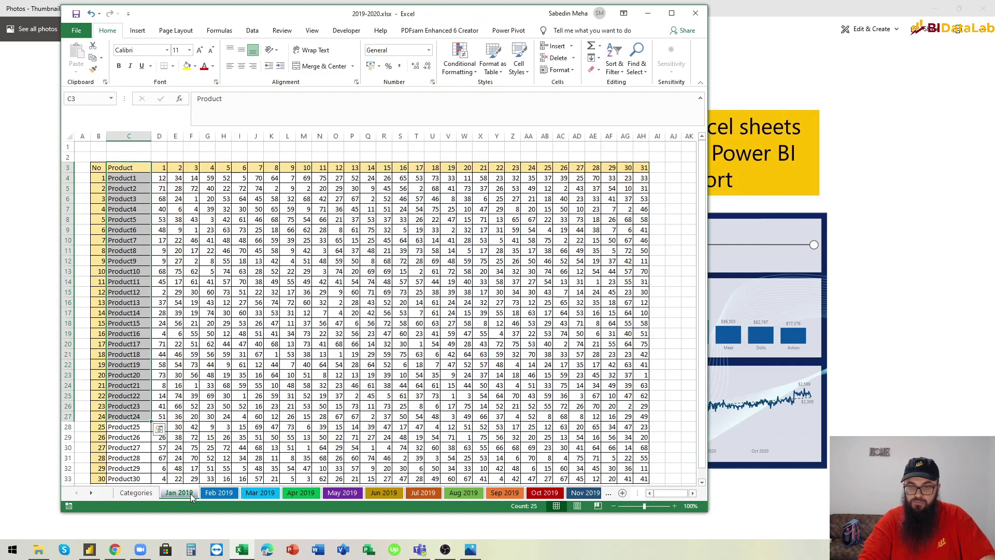
{"action": "left_click", "coordinate": [220, 493]}
{"action": "left_click", "coordinate": [260, 494]}
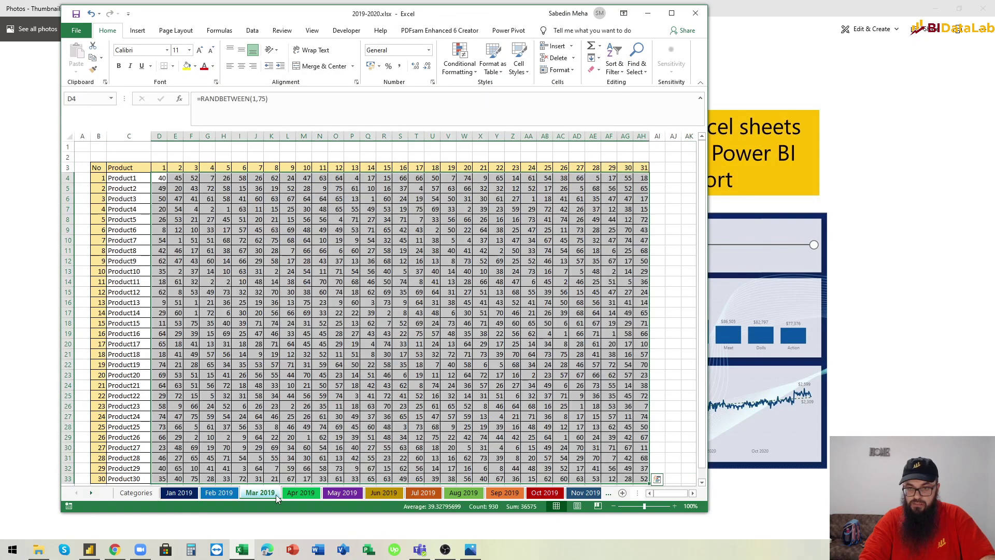
{"action": "left_click", "coordinate": [302, 494]}
{"action": "left_click", "coordinate": [341, 494]}
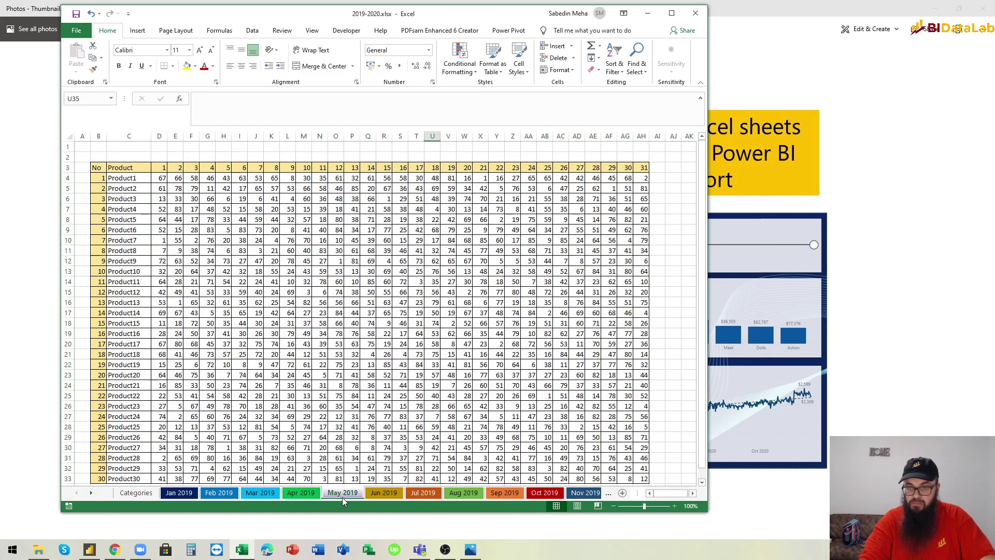
{"action": "left_click", "coordinate": [385, 497]}
{"action": "left_click", "coordinate": [423, 498]}
{"action": "left_click", "coordinate": [467, 495]}
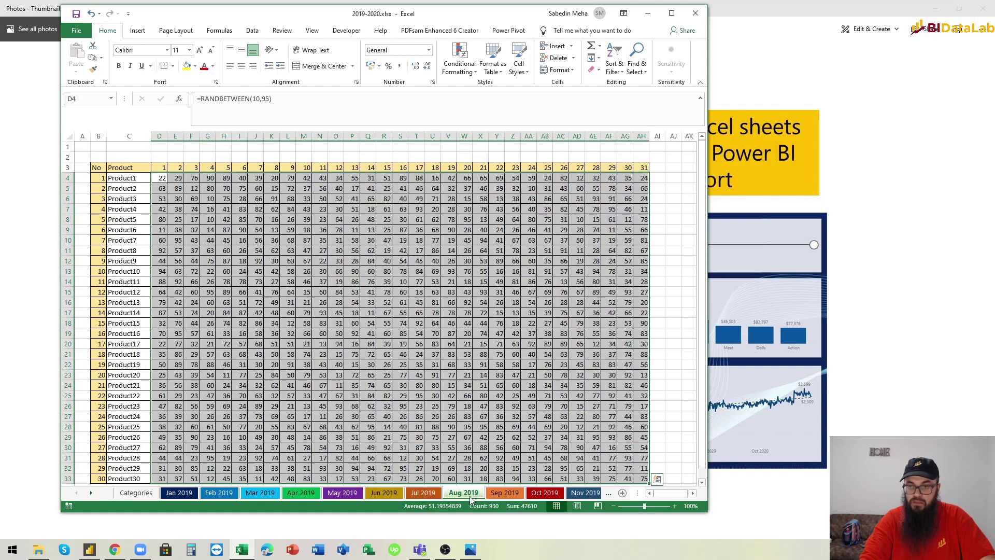
View the Categories sheet and examine the product names in the Product column of the Jan 2019 sheet
{"action": "left_click", "coordinate": [145, 495]}
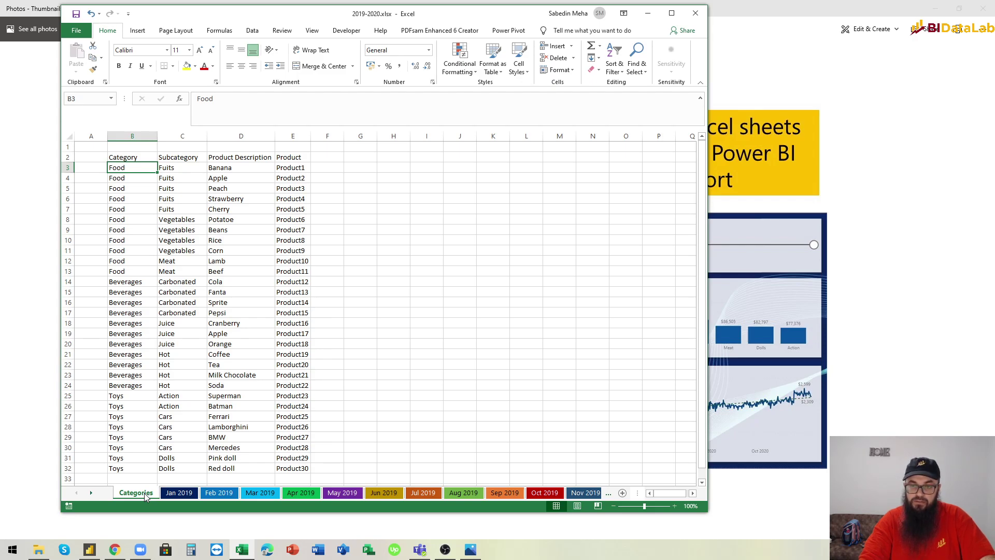
{"action": "left_click", "coordinate": [179, 493]}
{"action": "left_click", "coordinate": [135, 166]}
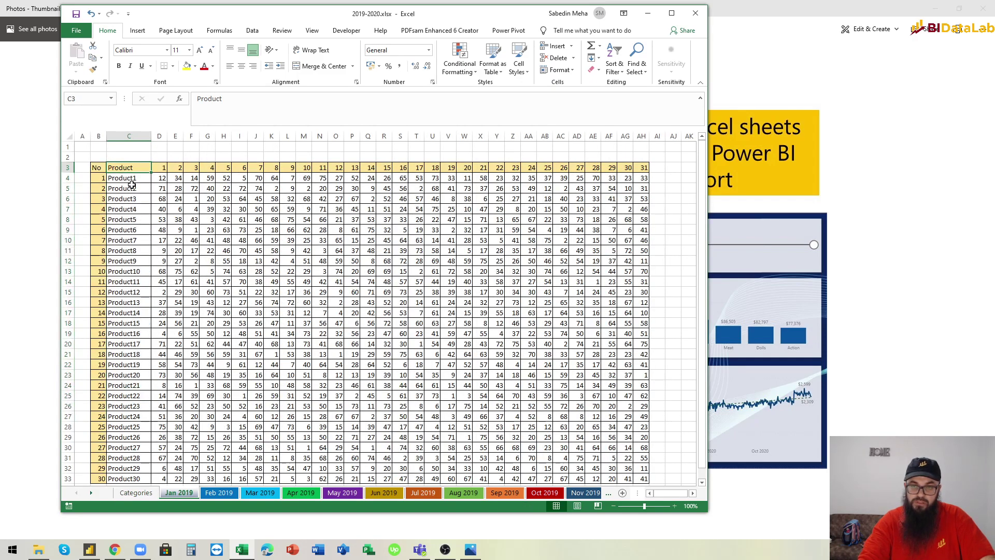
{"action": "left_click", "coordinate": [130, 187]}
{"action": "left_click", "coordinate": [128, 208]}
{"action": "left_click", "coordinate": [125, 230]}
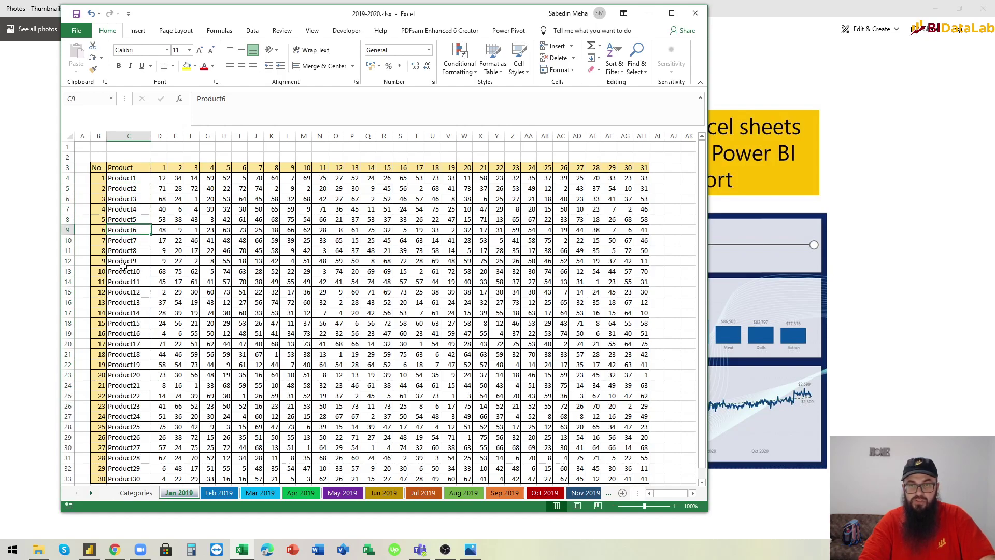
{"action": "left_click", "coordinate": [122, 271]}
{"action": "left_click_drag", "start_coordinate": [122, 178], "coordinate": [119, 416]}
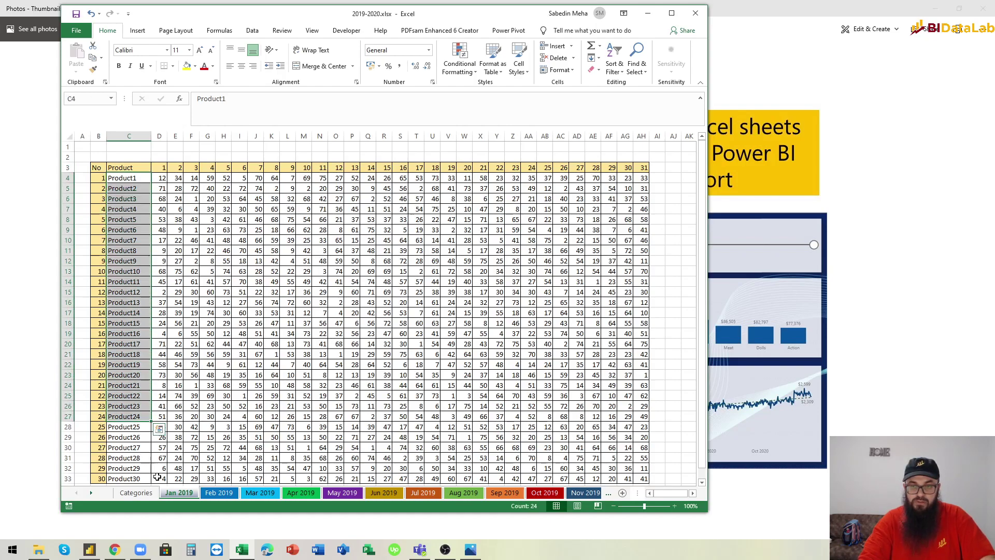
On the Categories sheet, examine the product description, subcategory and category of Product1
{"action": "left_click", "coordinate": [135, 492]}
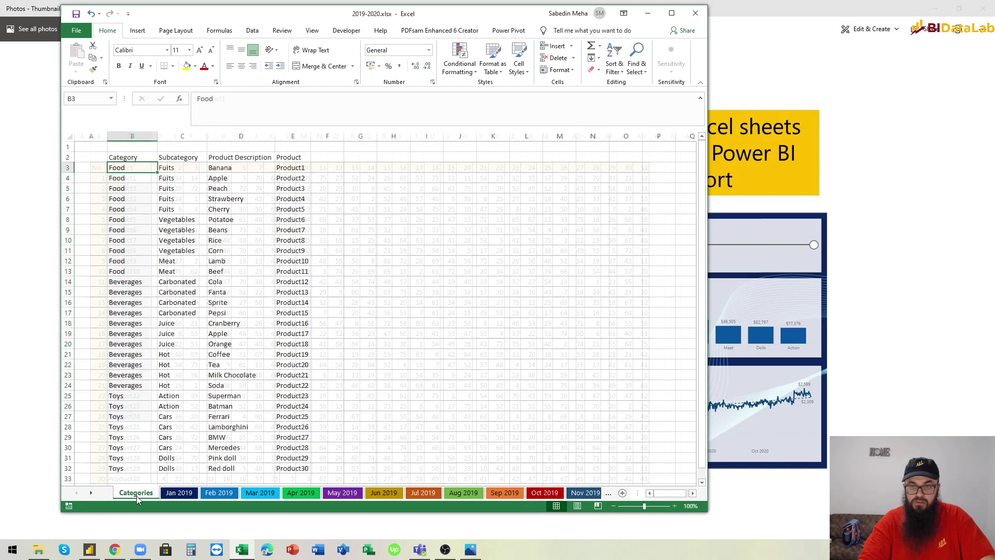
{"action": "left_click", "coordinate": [244, 169]}
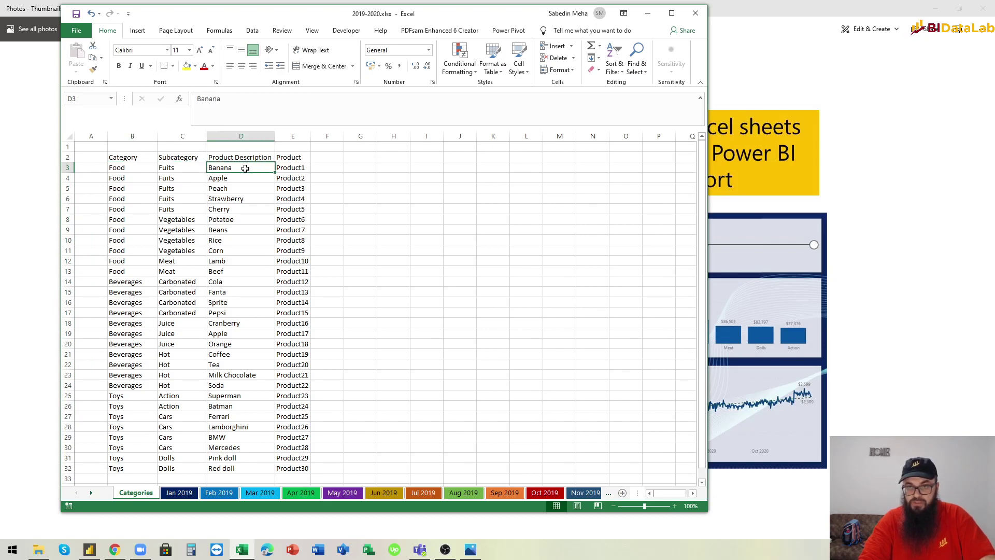
{"action": "left_click", "coordinate": [191, 167]}
{"action": "left_click", "coordinate": [134, 168]}
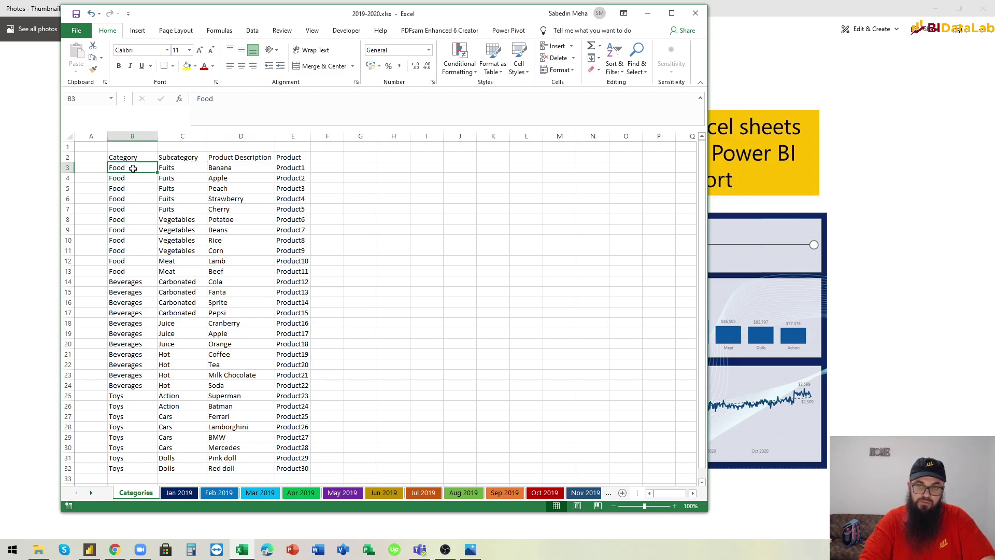
Look through the monthly sheets from Jan 2019 to Jun 2019 to review their sales tables
{"action": "left_click", "coordinate": [185, 494]}
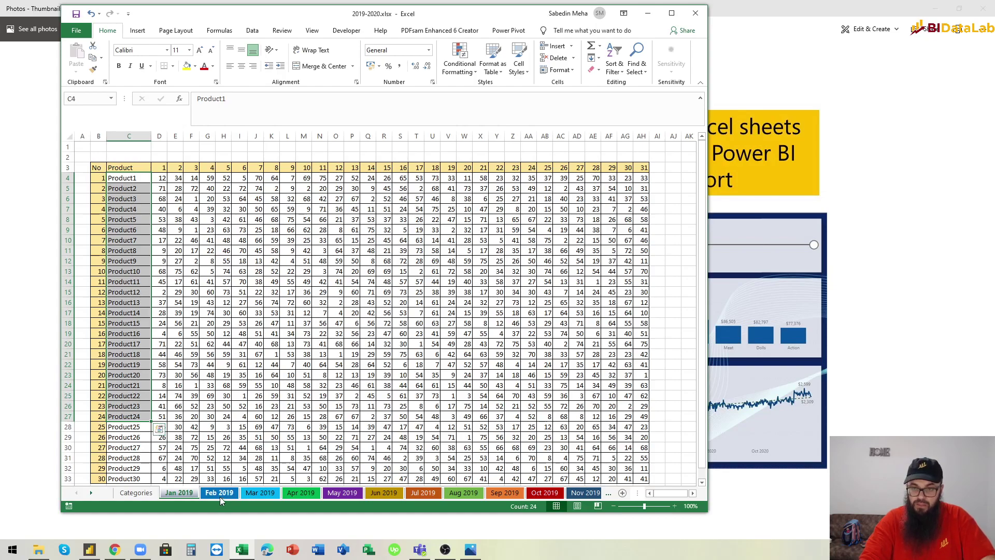
{"action": "left_click", "coordinate": [219, 496]}
{"action": "left_click", "coordinate": [267, 494]}
{"action": "left_click", "coordinate": [306, 496]}
{"action": "left_click", "coordinate": [343, 493]}
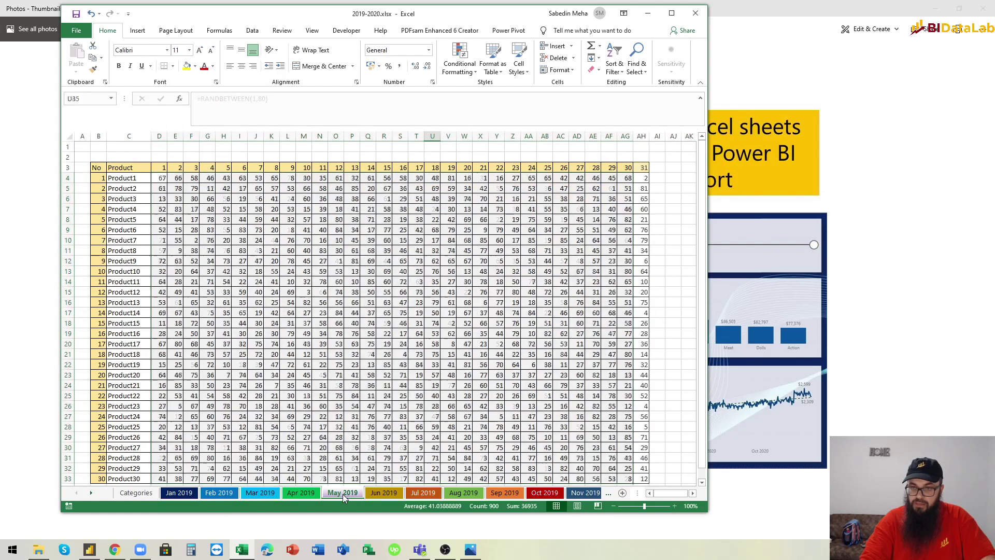
{"action": "left_click", "coordinate": [385, 494]}
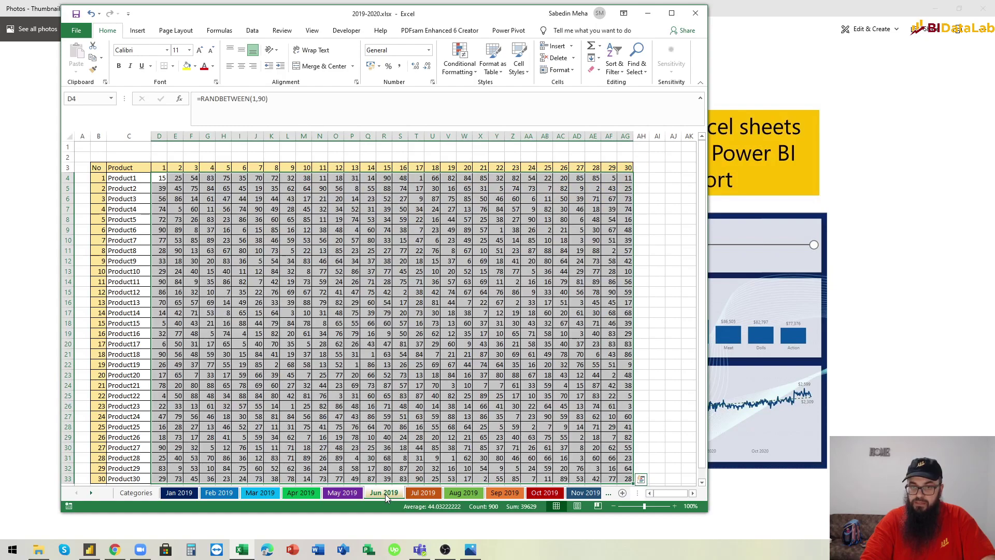
Review the Categories sheet and compare the full product lists on the Jan 2019 and Mar 2019 sheets
{"action": "left_click", "coordinate": [134, 494]}
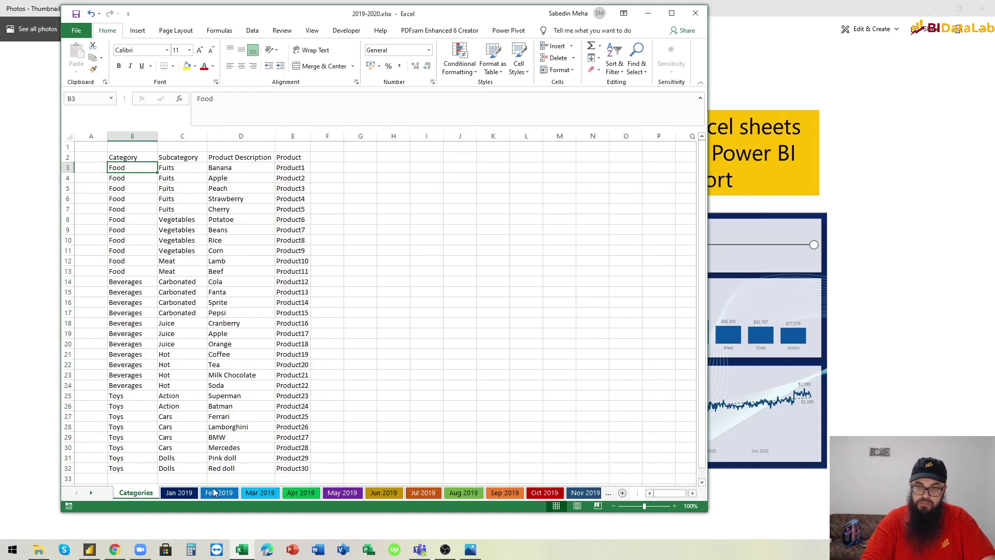
{"action": "left_click", "coordinate": [179, 493]}
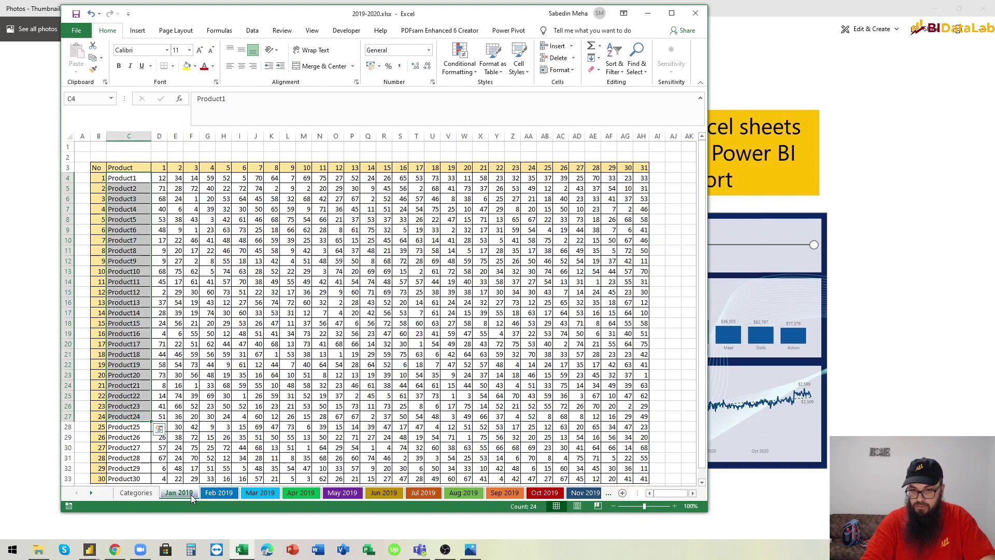
{"action": "scroll", "coordinate": [156, 337], "scroll_direction": "down", "scroll_amount": 2}
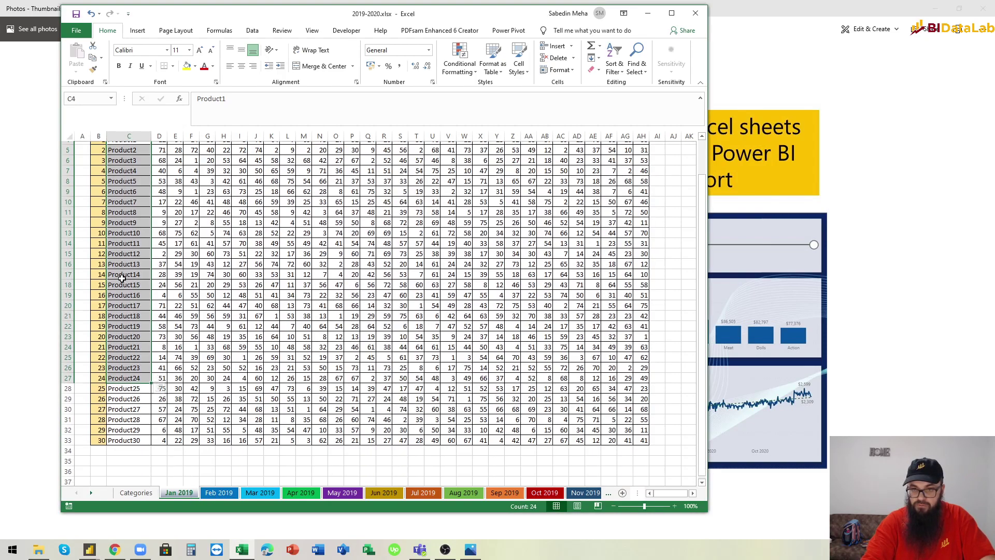
{"action": "scroll", "coordinate": [197, 440], "scroll_direction": "up", "scroll_amount": 2}
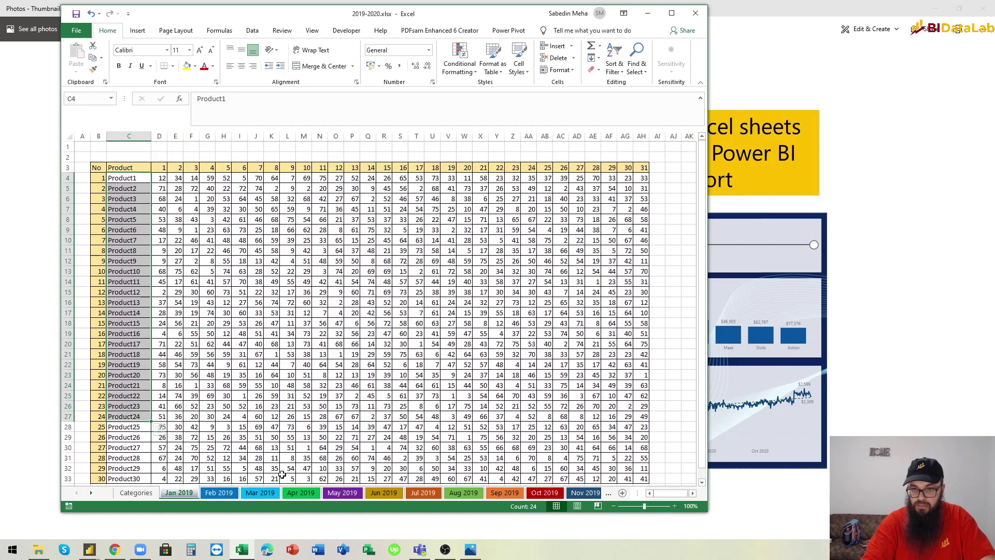
{"action": "left_click", "coordinate": [253, 494]}
{"action": "scroll", "coordinate": [101, 306], "scroll_direction": "down", "scroll_amount": 2}
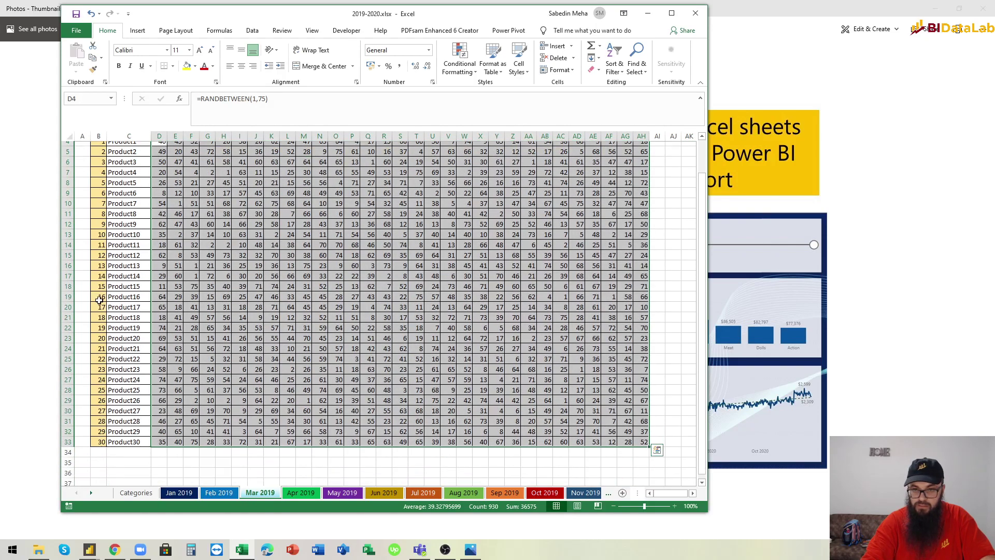
{"action": "left_click", "coordinate": [125, 437]}
{"action": "scroll", "coordinate": [130, 415], "scroll_direction": "up", "scroll_amount": 2}
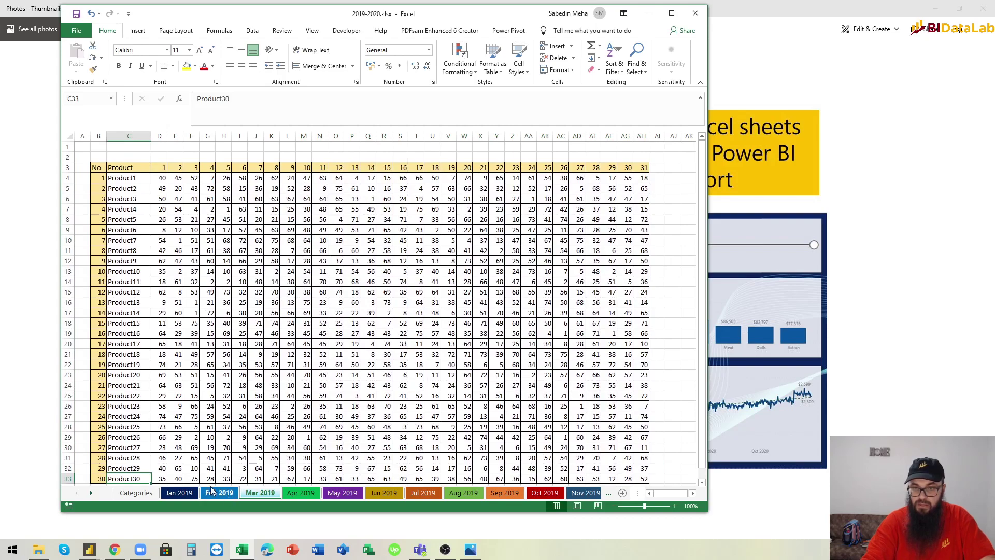
Compare the day-number headers in row 3 of the Jan 2019 and Feb 2019 sheets
{"action": "left_click", "coordinate": [178, 492]}
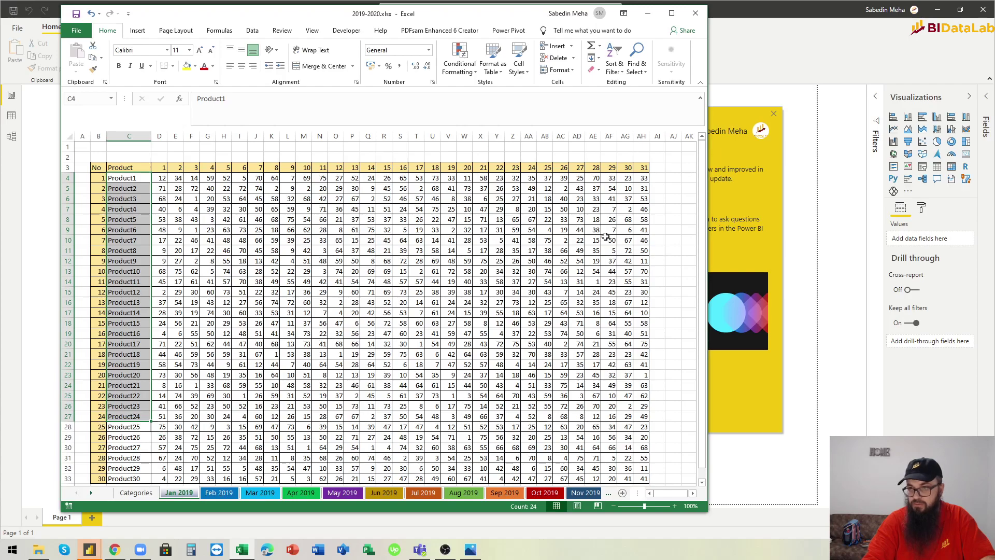
{"action": "left_click", "coordinate": [645, 170]}
{"action": "left_click_drag", "start_coordinate": [163, 167], "coordinate": [645, 171]}
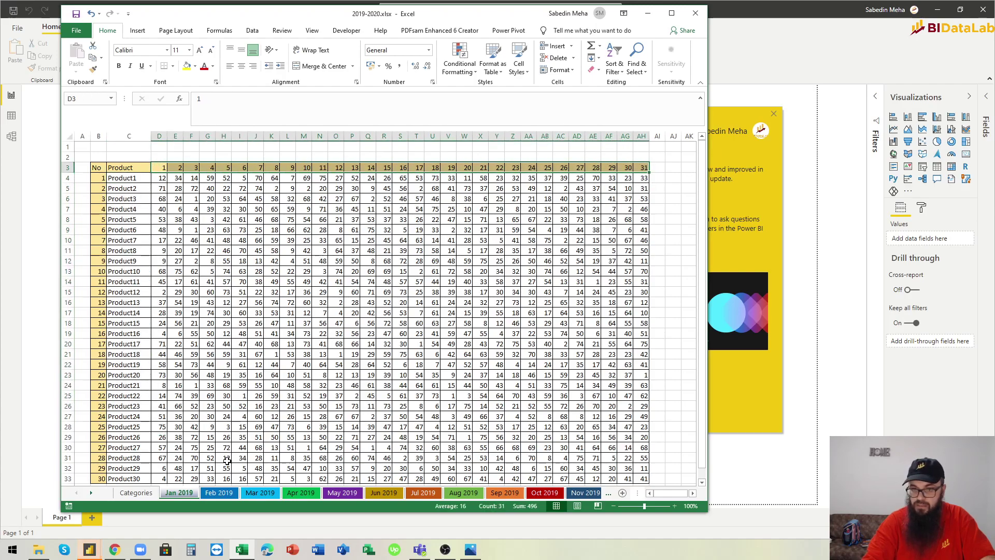
{"action": "left_click", "coordinate": [225, 493]}
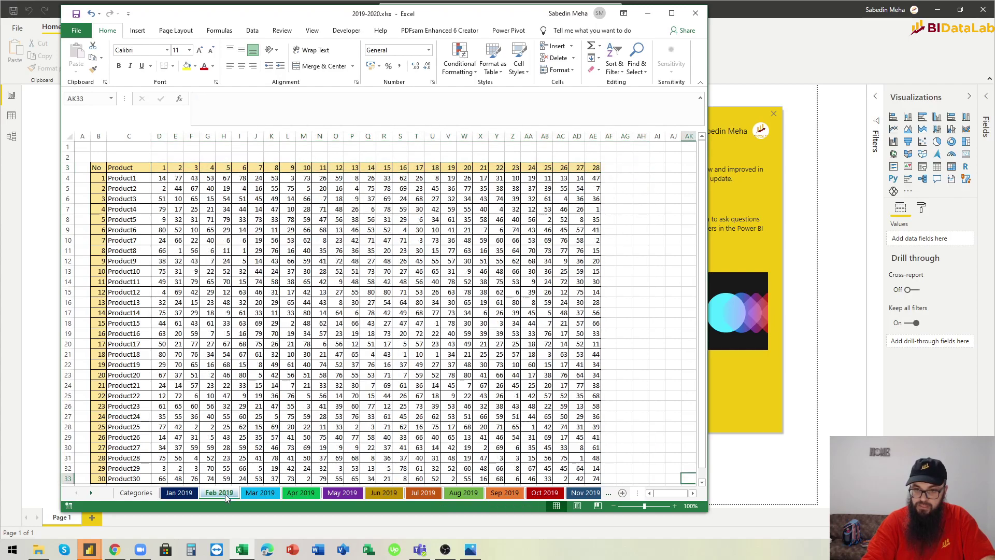
{"action": "left_click_drag", "start_coordinate": [596, 168], "coordinate": [161, 167]}
{"action": "left_click", "coordinate": [596, 167]}
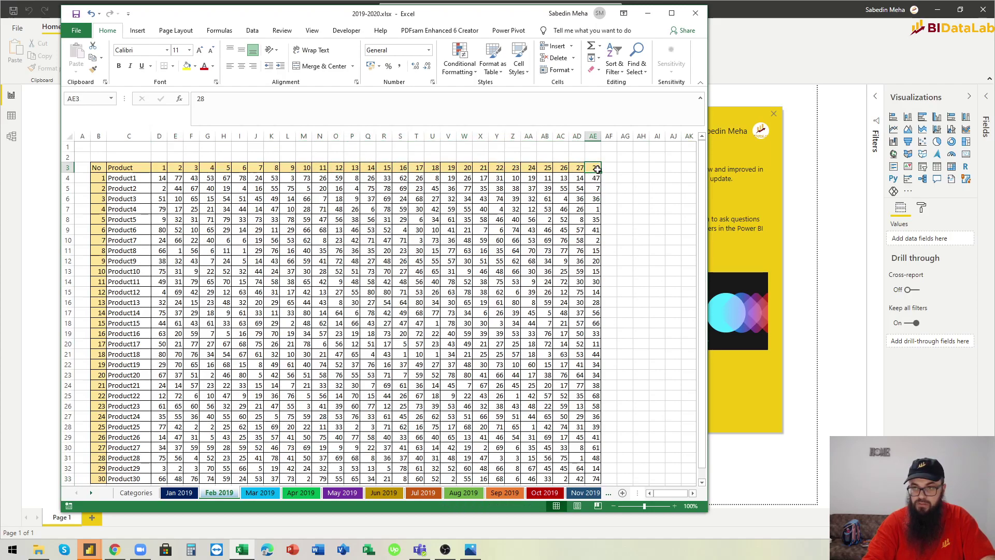
{"action": "left_click_drag", "start_coordinate": [596, 168], "coordinate": [158, 168]}
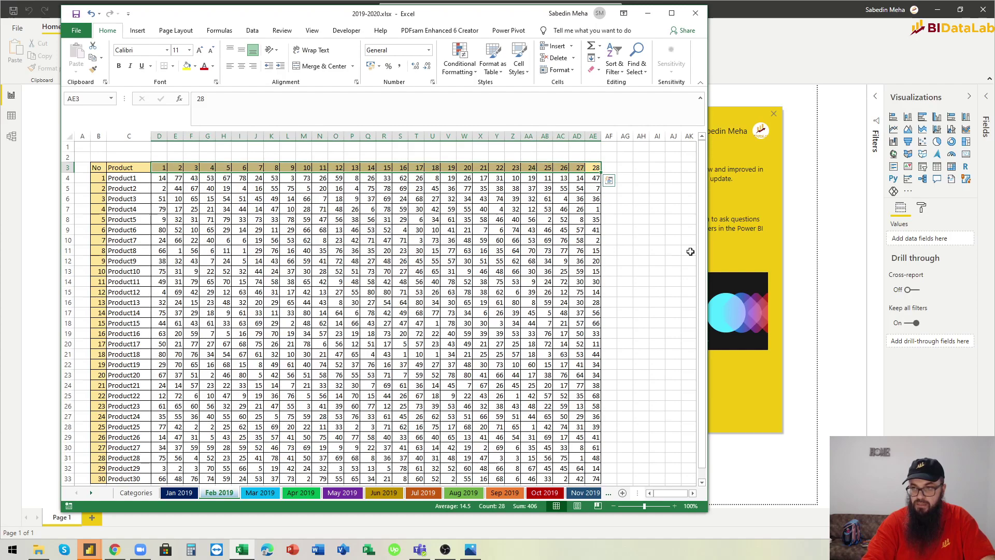
Switch to Power BI Desktop and connect to the Excel workbook 2019-2020.xlsx as a data source
{"action": "left_click", "coordinate": [770, 253]}
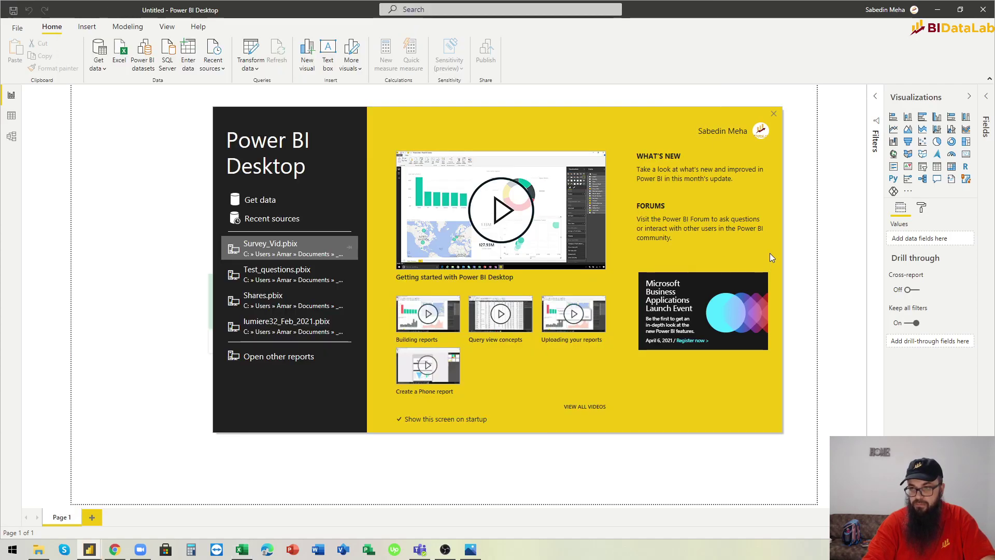
{"action": "left_click", "coordinate": [263, 201]}
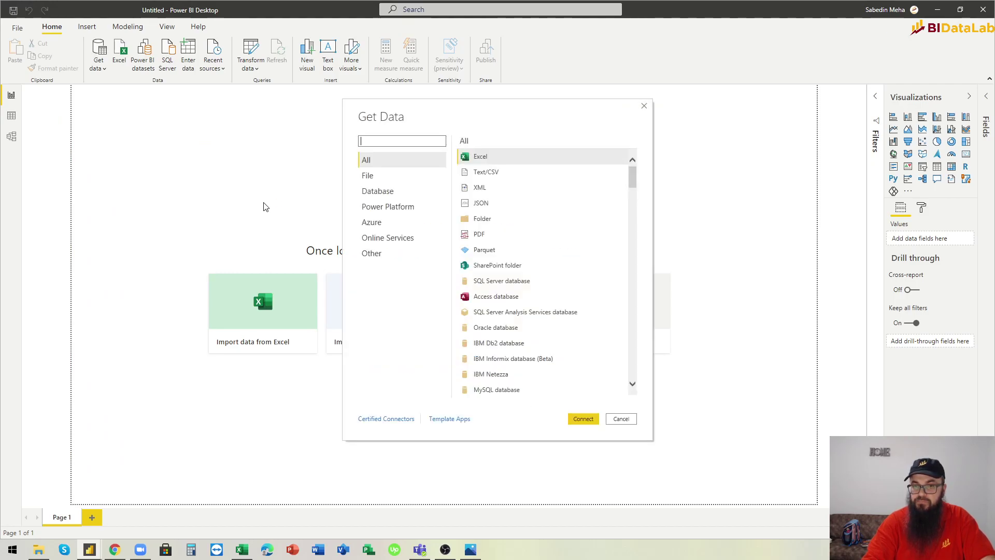
{"action": "double_click", "coordinate": [491, 167]}
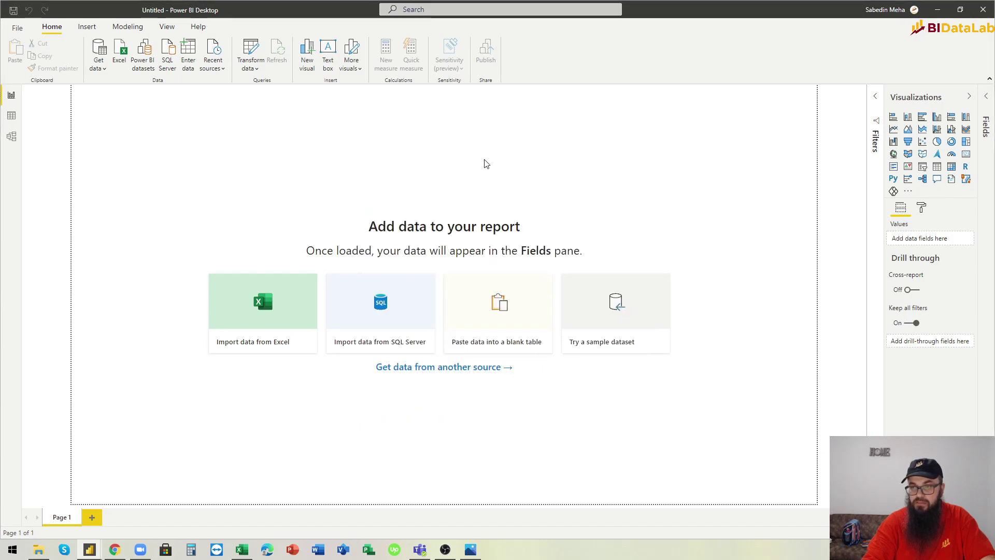
{"action": "left_click", "coordinate": [132, 100]}
{"action": "double_click", "coordinate": [132, 100]}
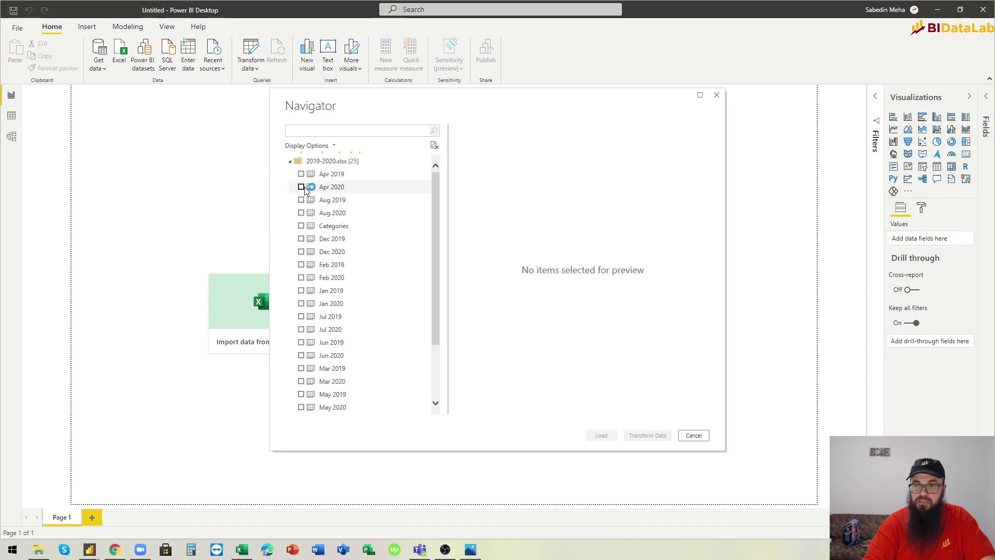
Choose only the Apr 2019 sheet from the workbook and open it in Power Query Editor for transformation
{"action": "left_click", "coordinate": [301, 187]}
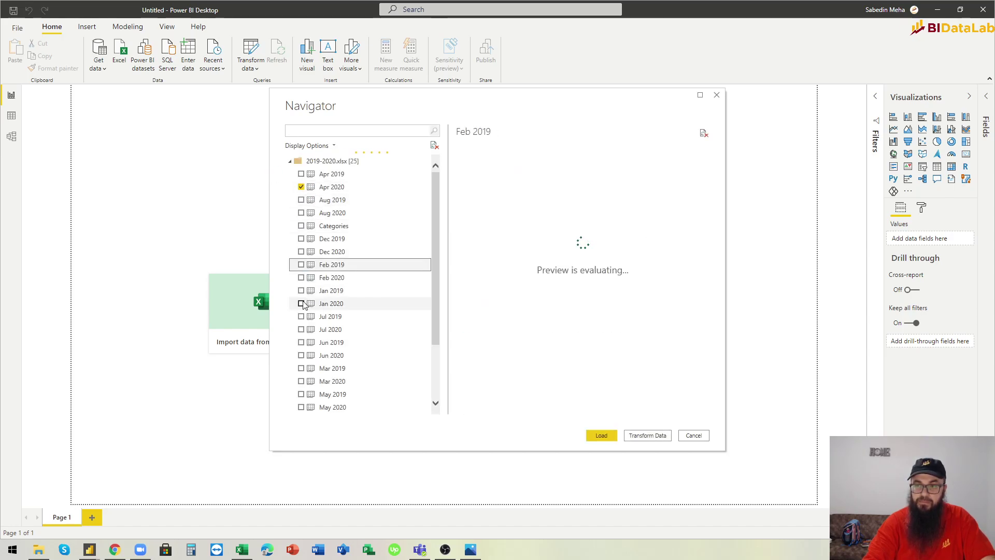
{"action": "mouse_move", "coordinate": [303, 303]}
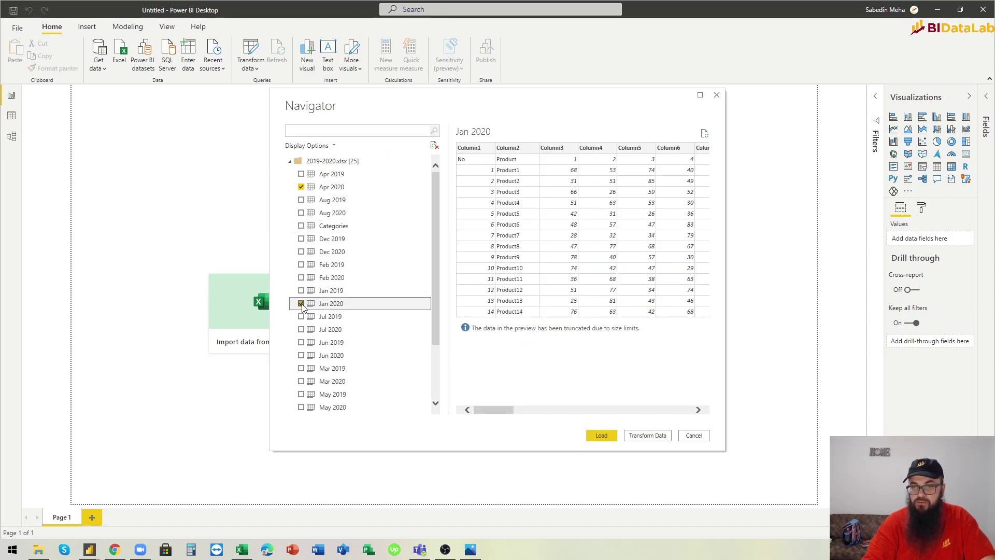
{"action": "left_click", "coordinate": [302, 175]}
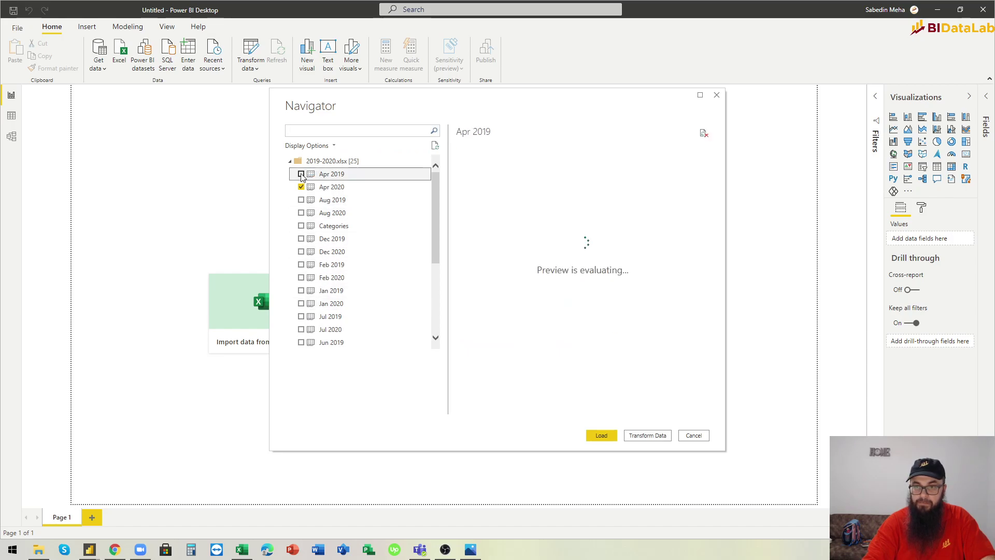
{"action": "left_click", "coordinate": [301, 186]}
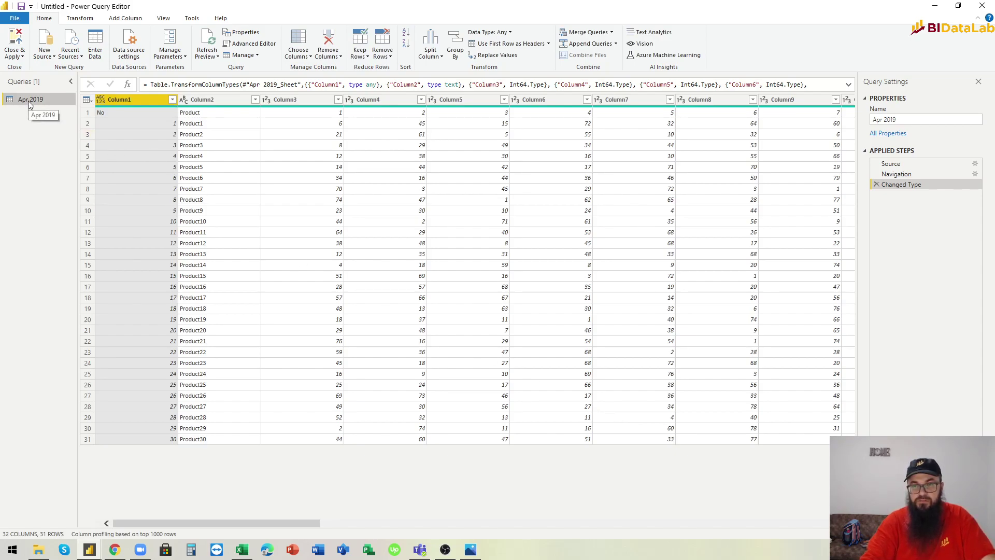
Promote the first row of the Apr 2019 query to column headers
{"action": "left_click", "coordinate": [81, 18]}
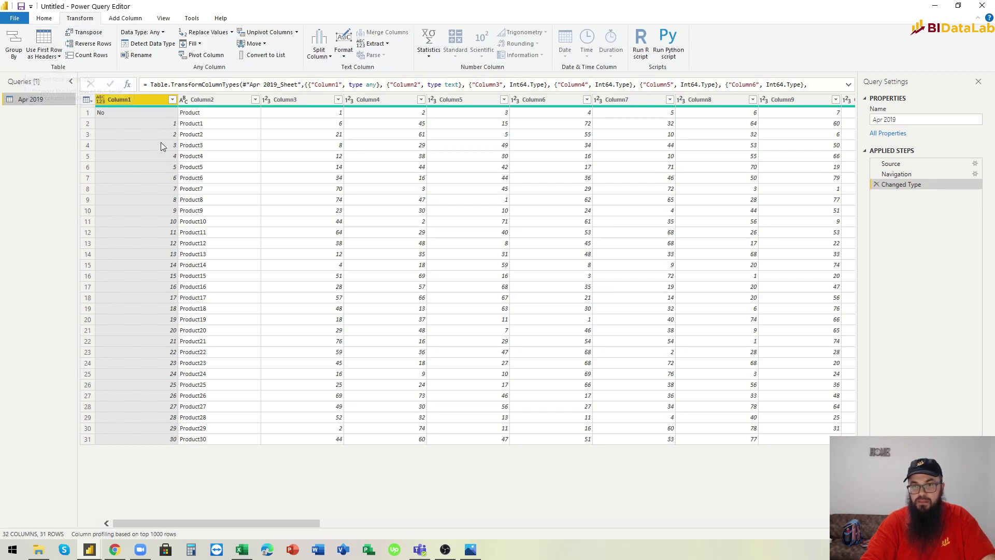
{"action": "left_click", "coordinate": [46, 41]}
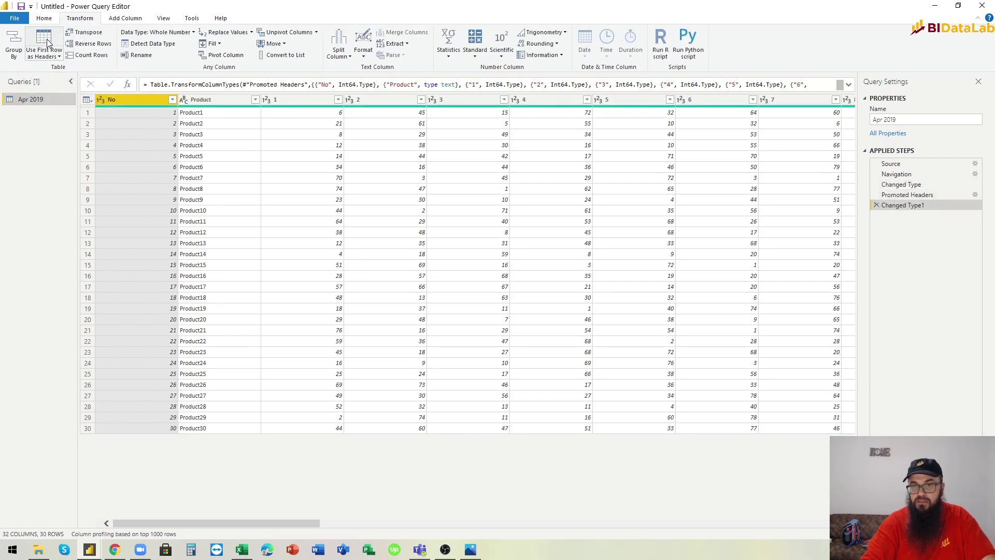
Unpivot all columns of the Apr 2019 query except No and Product
{"action": "left_click", "coordinate": [214, 101], "text": "ctrl"}
{"action": "right_click", "coordinate": [213, 100]}
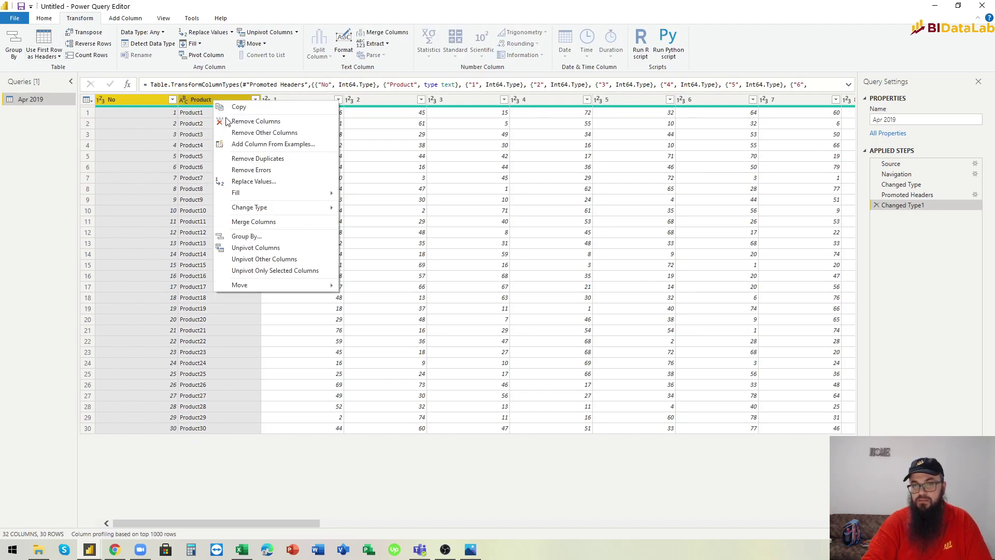
{"action": "left_click", "coordinate": [257, 259]}
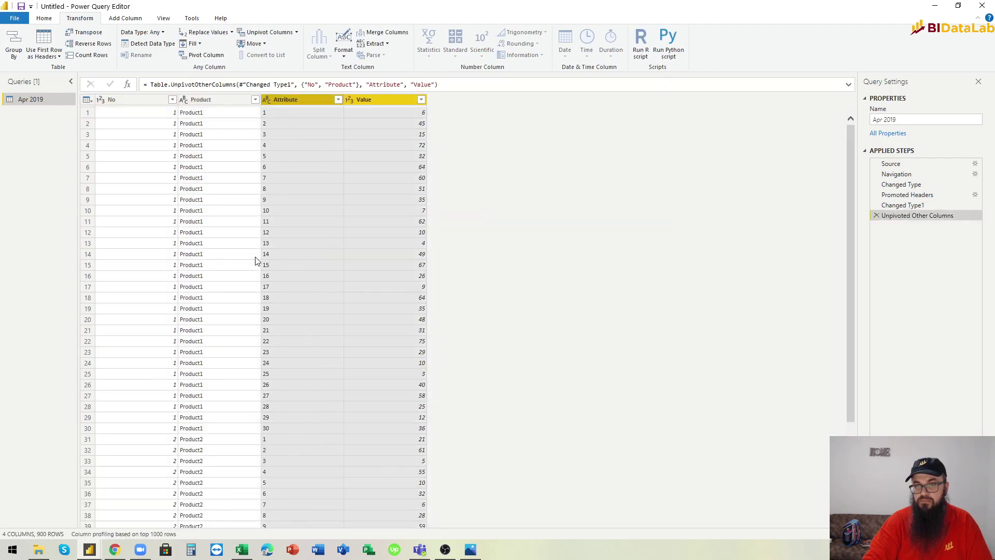
Rename the unpivoted Attribute column to Day
{"action": "double_click", "coordinate": [287, 101]}
{"action": "type", "text": "Day"}
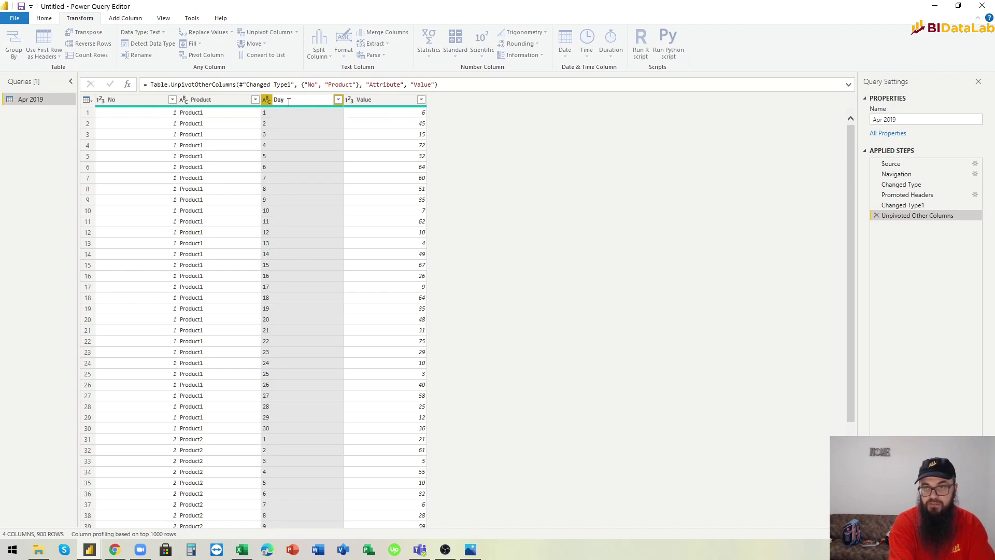
{"action": "key", "text": "Return"}
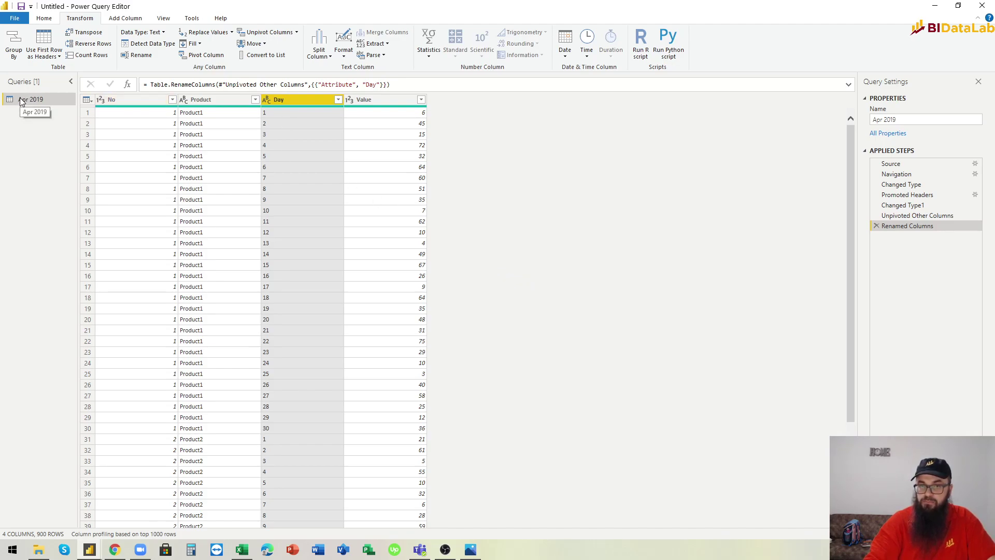
{"action": "left_click", "coordinate": [122, 101]}
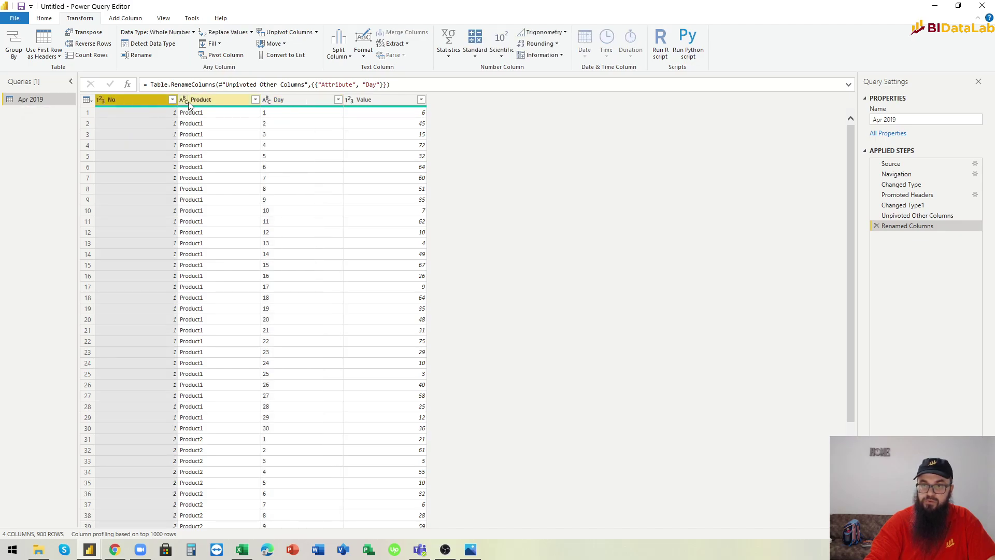
{"action": "left_click", "coordinate": [217, 102]}
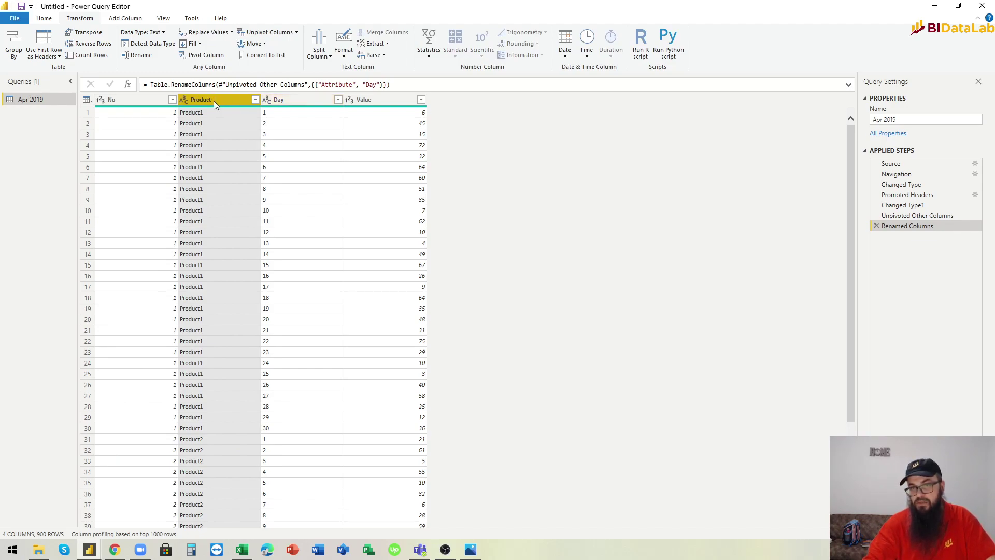
Create a new query parameter named Sheet_name
{"action": "left_click", "coordinate": [41, 19]}
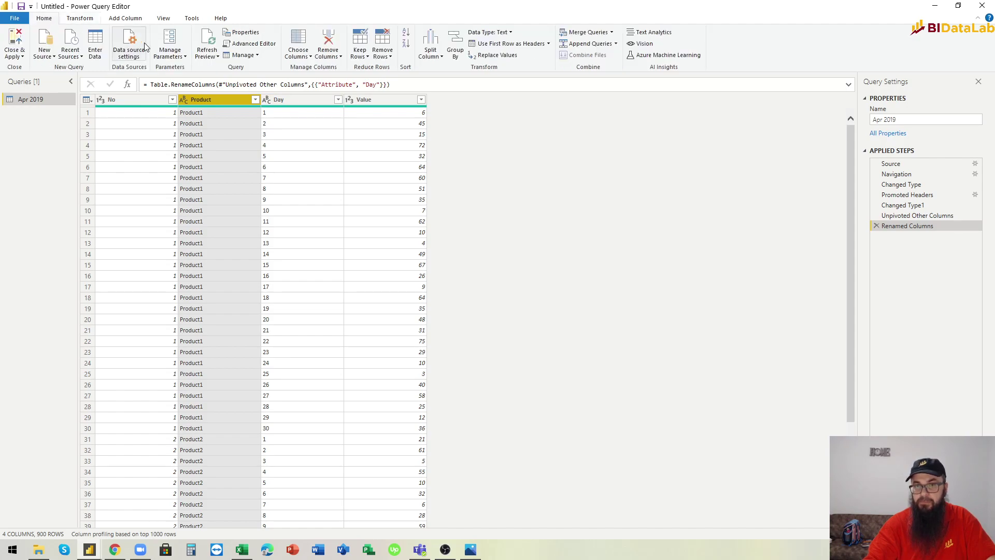
{"action": "left_click", "coordinate": [176, 43]}
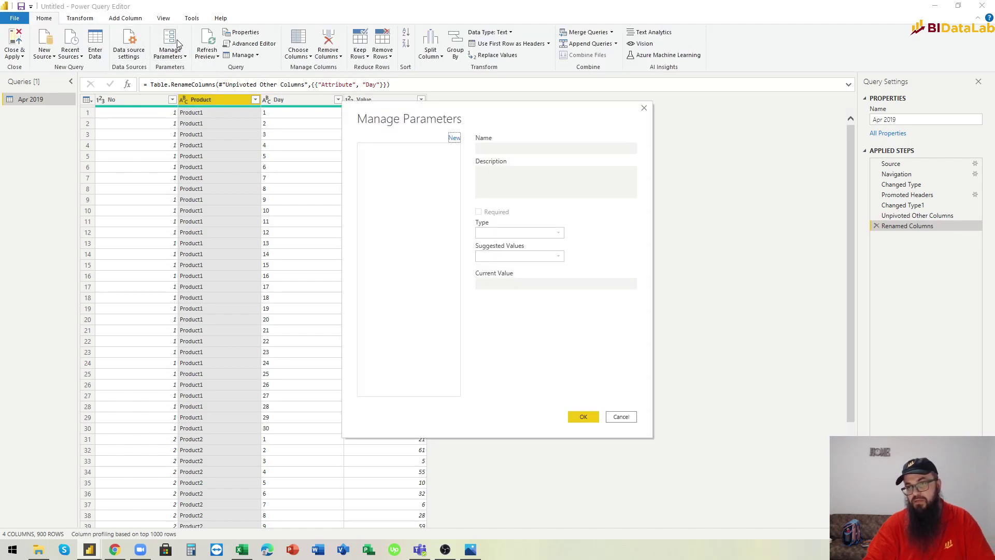
{"action": "left_click", "coordinate": [455, 138]}
{"action": "double_click", "coordinate": [509, 149]}
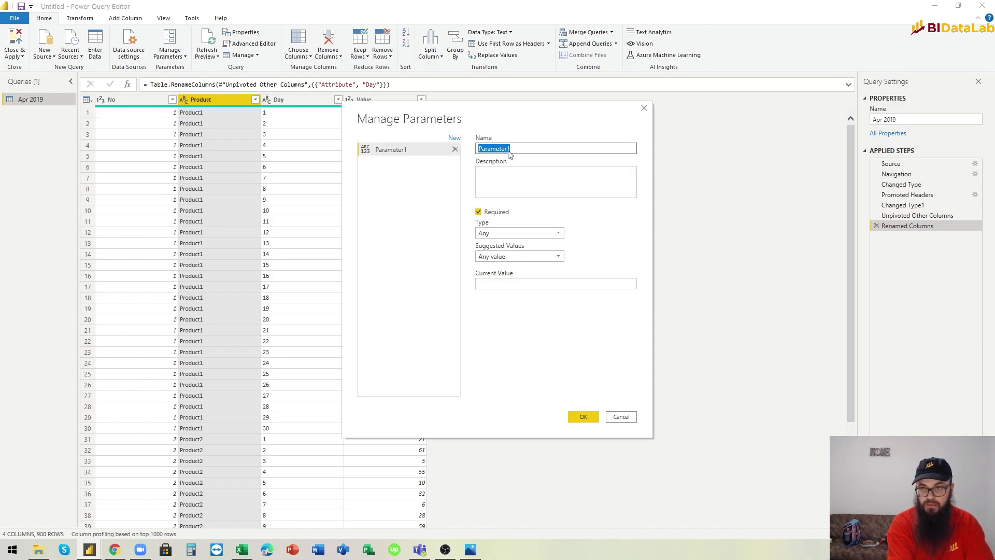
{"action": "type", "text": "Sheet_name"}
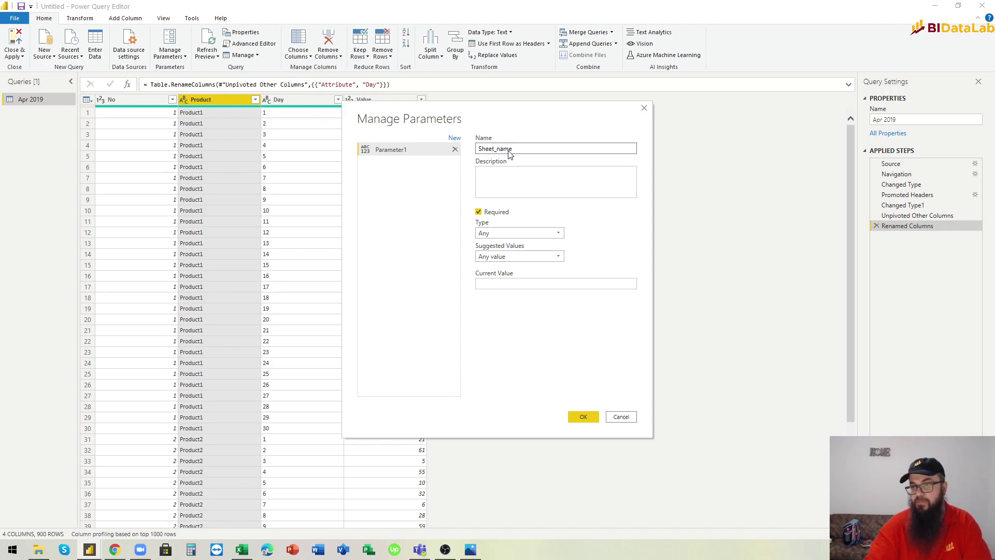
Make the Sheet_name parameter a Text type accepting any value, with Apr 2019 as its current value, and save it
{"action": "left_click", "coordinate": [501, 258]}
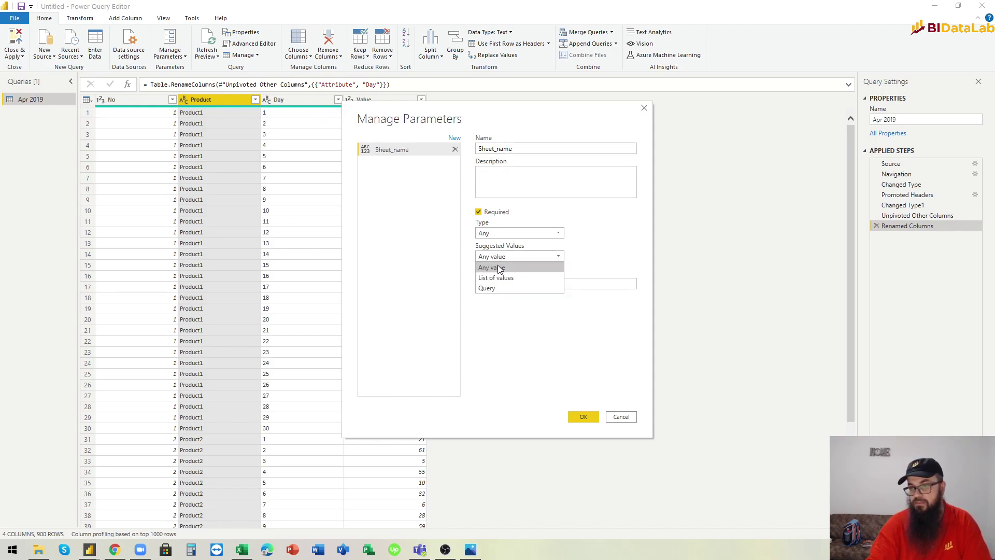
{"action": "left_click", "coordinate": [495, 267]}
{"action": "left_click", "coordinate": [497, 235]}
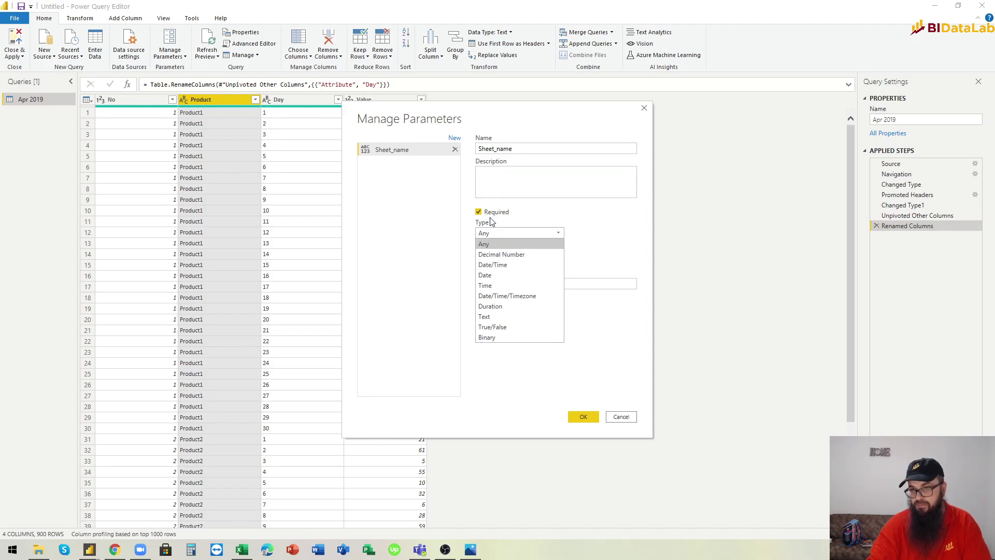
{"action": "left_click", "coordinate": [496, 316]}
{"action": "left_click", "coordinate": [501, 282]}
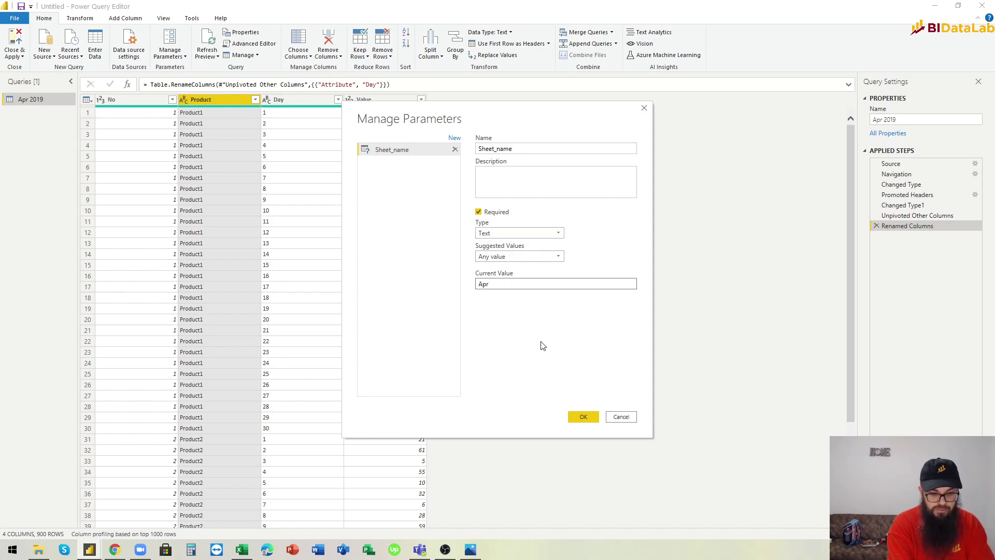
{"action": "type", "text": "Apr 019"}
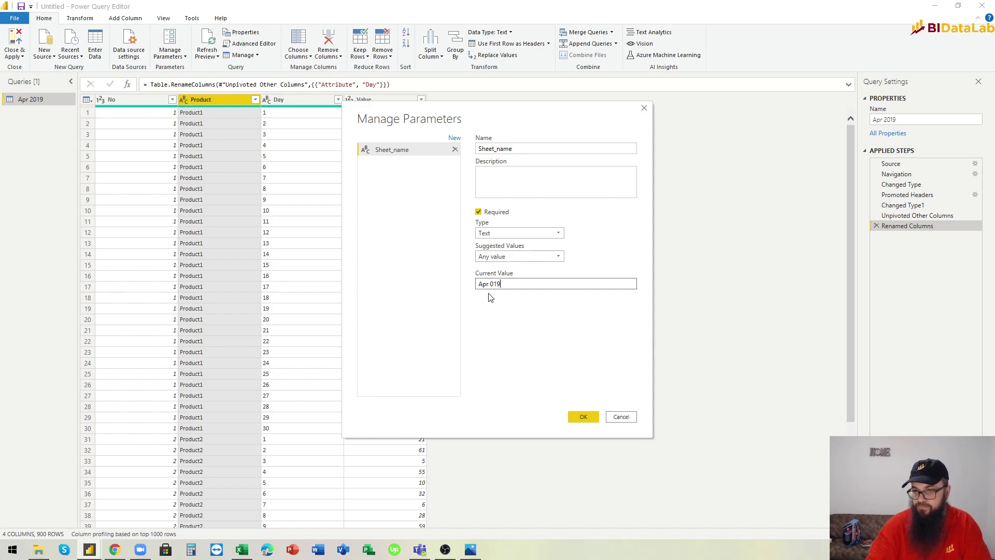
{"action": "type", "text": "2"}
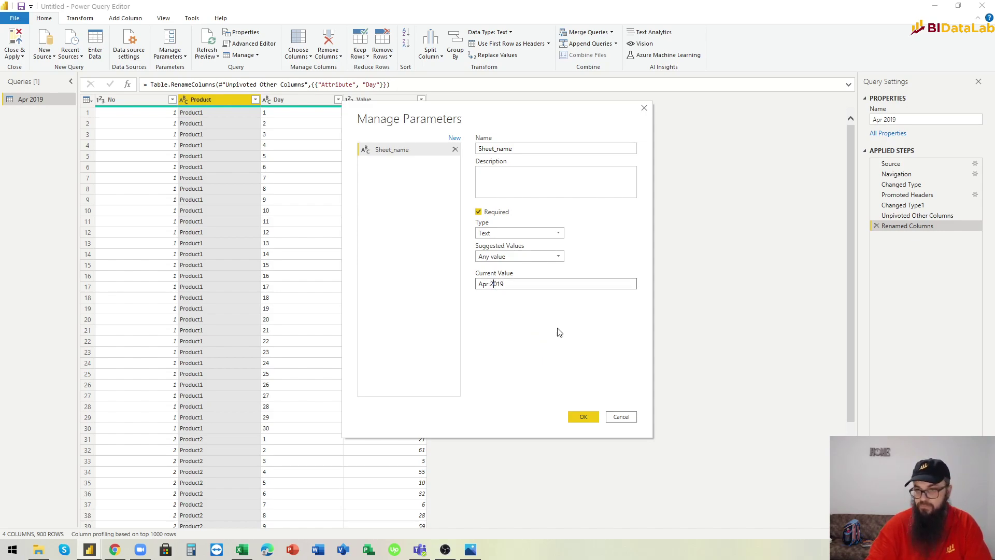
{"action": "left_click", "coordinate": [585, 417]}
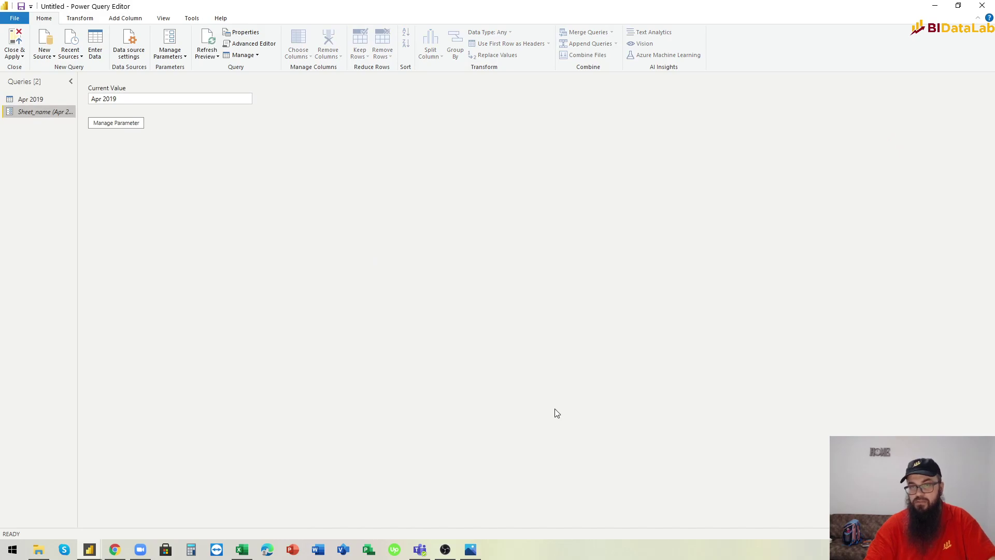
Examine the Source and Navigation steps of the Apr 2019 query to see how the sheet is selected
{"action": "left_click", "coordinate": [31, 102]}
{"action": "left_click", "coordinate": [32, 112]}
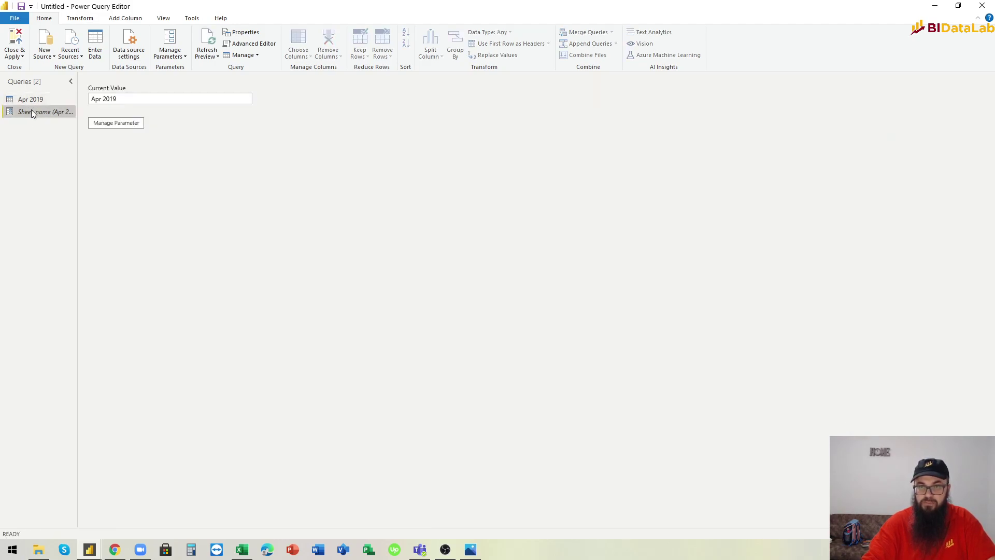
{"action": "left_click", "coordinate": [32, 99]}
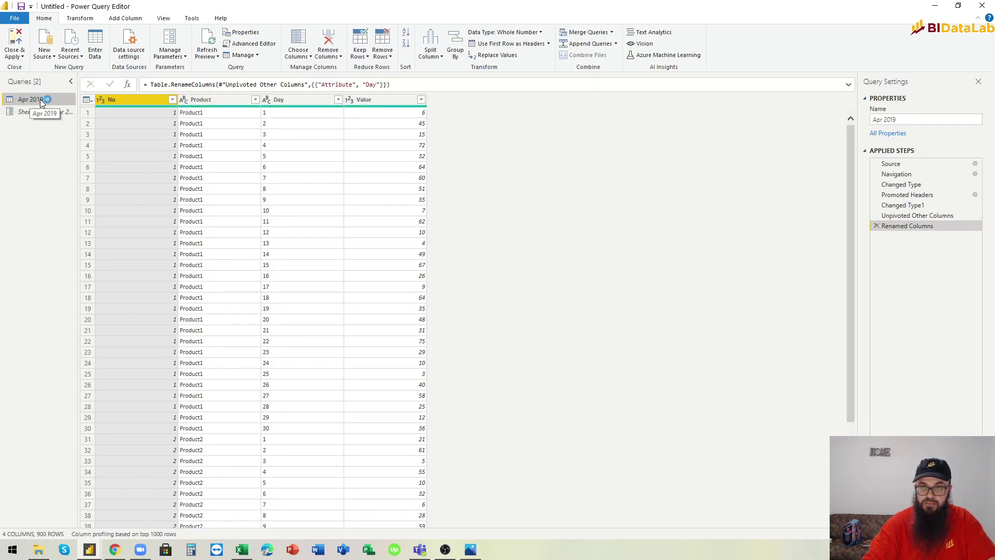
{"action": "left_click", "coordinate": [900, 164]}
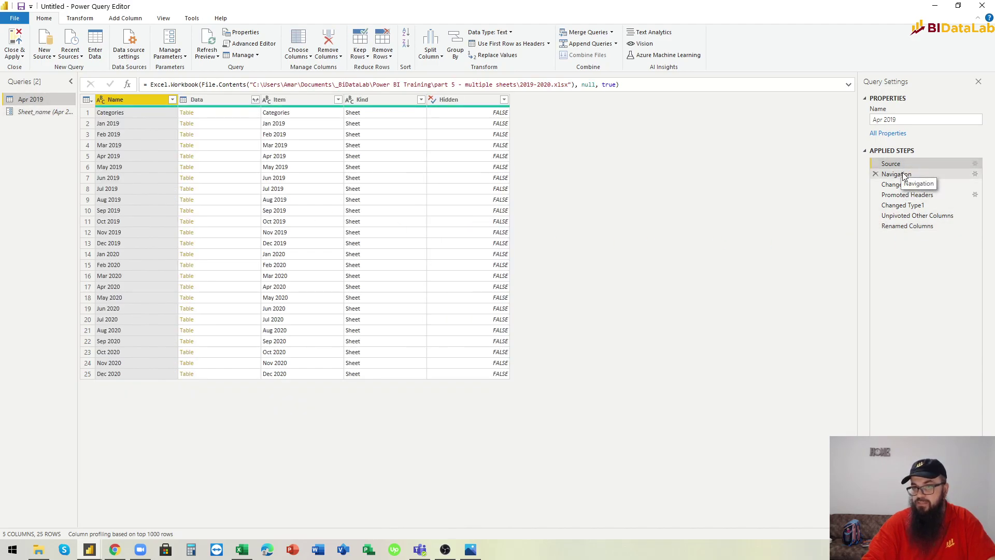
{"action": "left_click", "coordinate": [903, 176]}
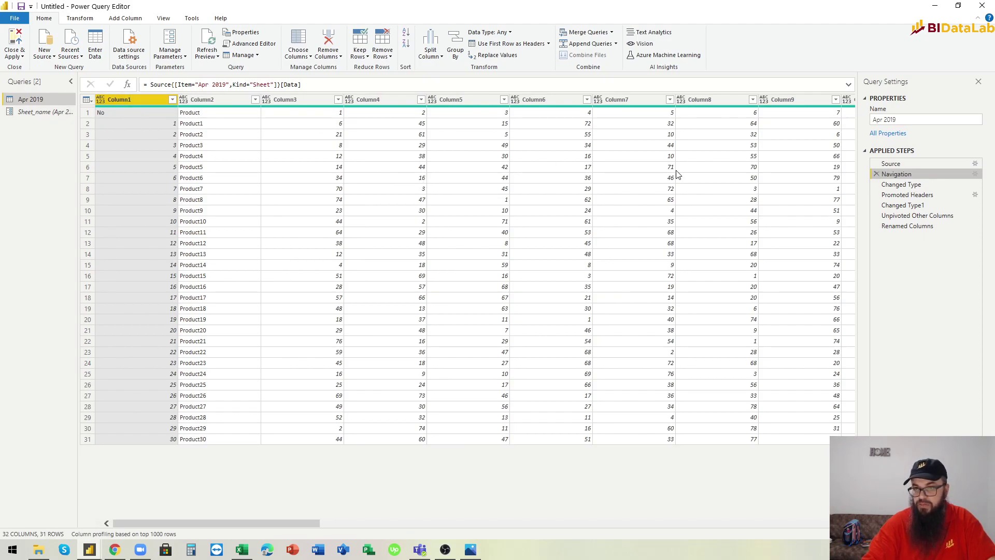
{"action": "left_click", "coordinate": [891, 165]}
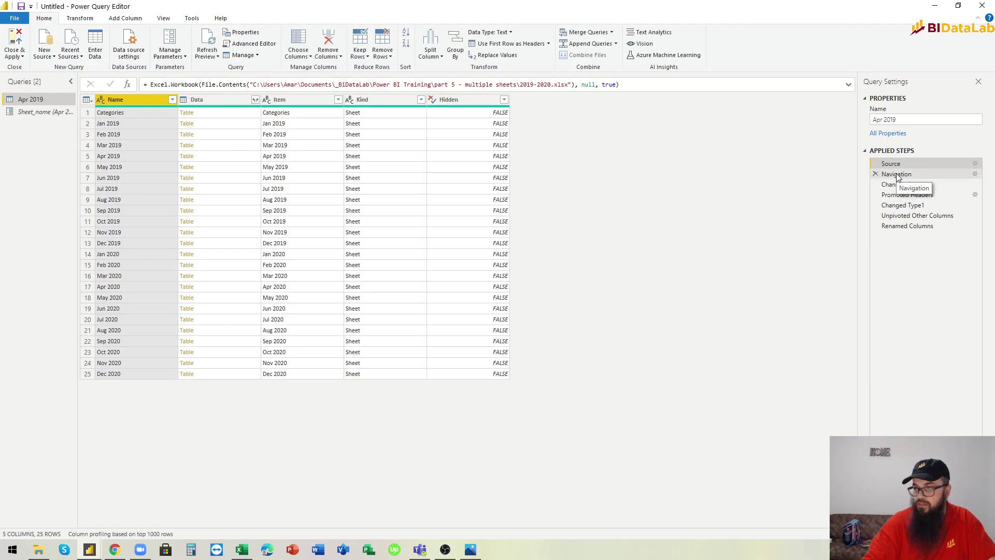
Replace the hard-coded "Apr 2019" item in the Navigation step's formula with the Sheet_name parameter
{"action": "left_click", "coordinate": [898, 179]}
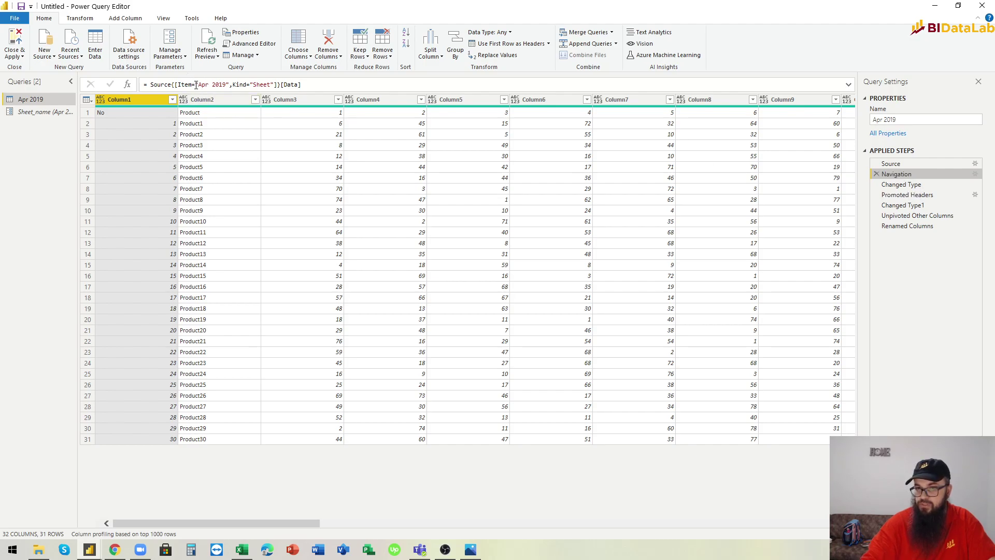
{"action": "left_click_drag", "start_coordinate": [196, 85], "coordinate": [226, 85]}
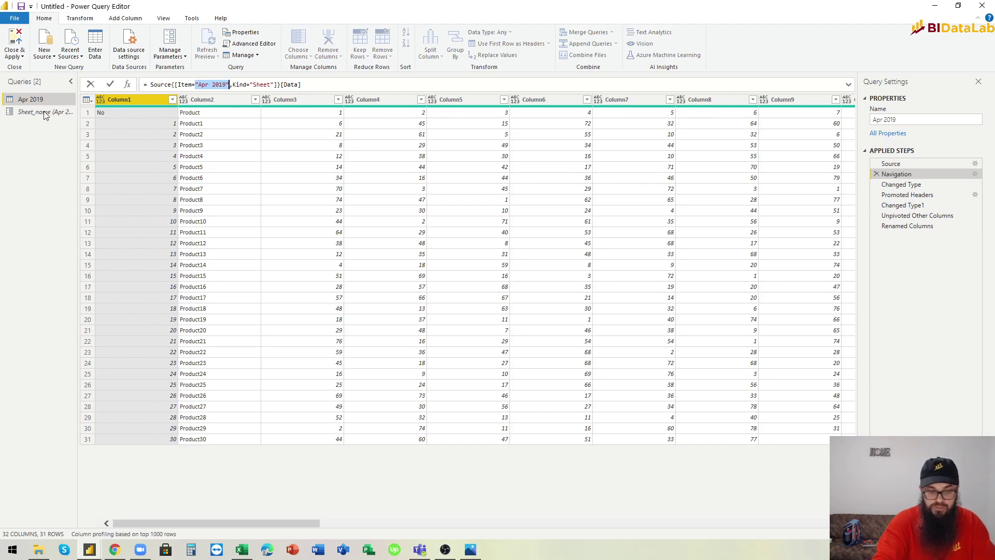
{"action": "type", "text": "Shee"}
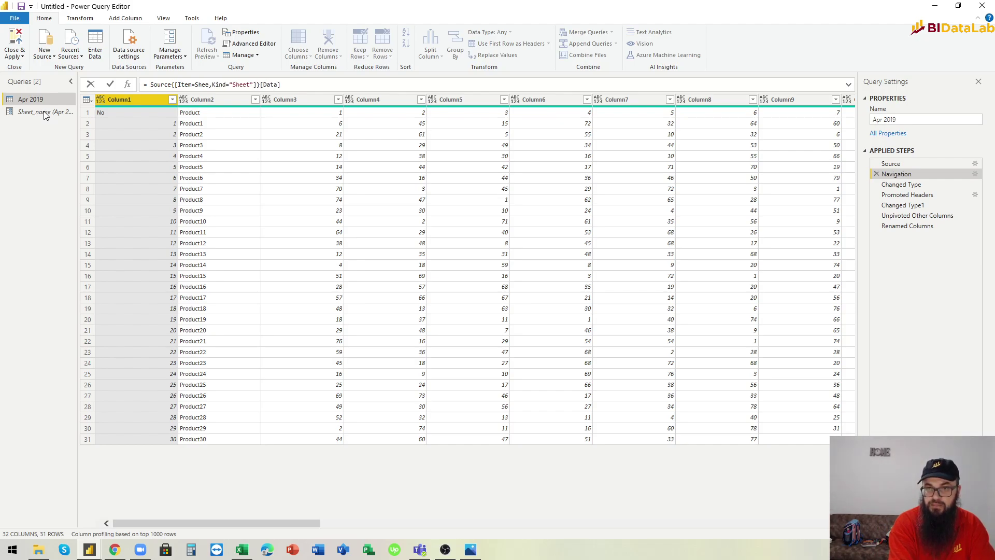
{"action": "type", "text": "t_name"}
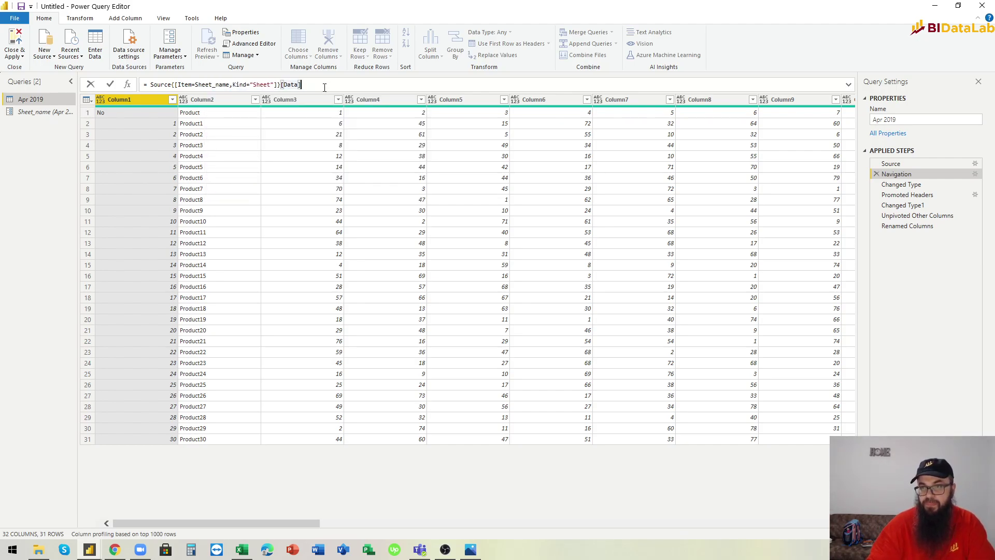
{"action": "key", "text": "Return"}
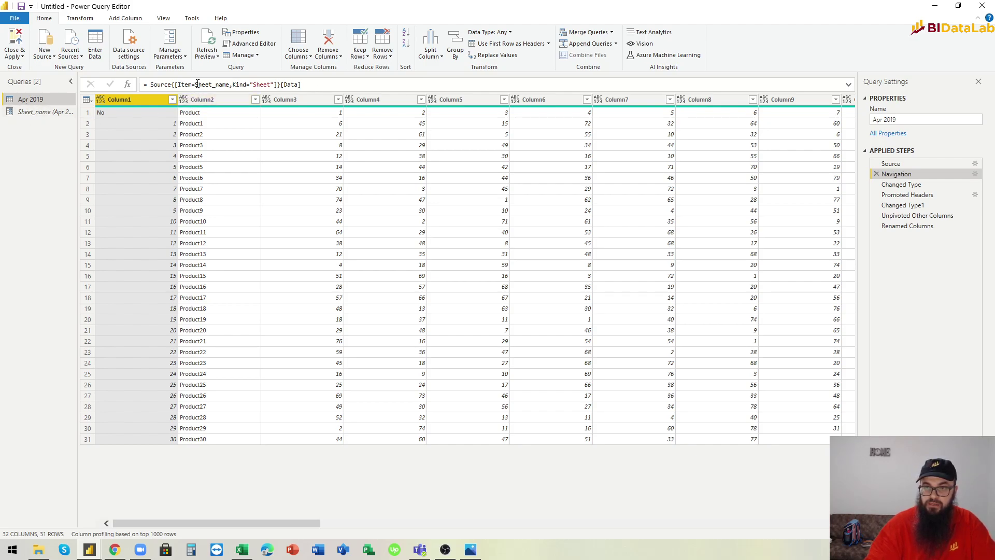
{"action": "left_click_drag", "start_coordinate": [196, 84], "coordinate": [226, 85]}
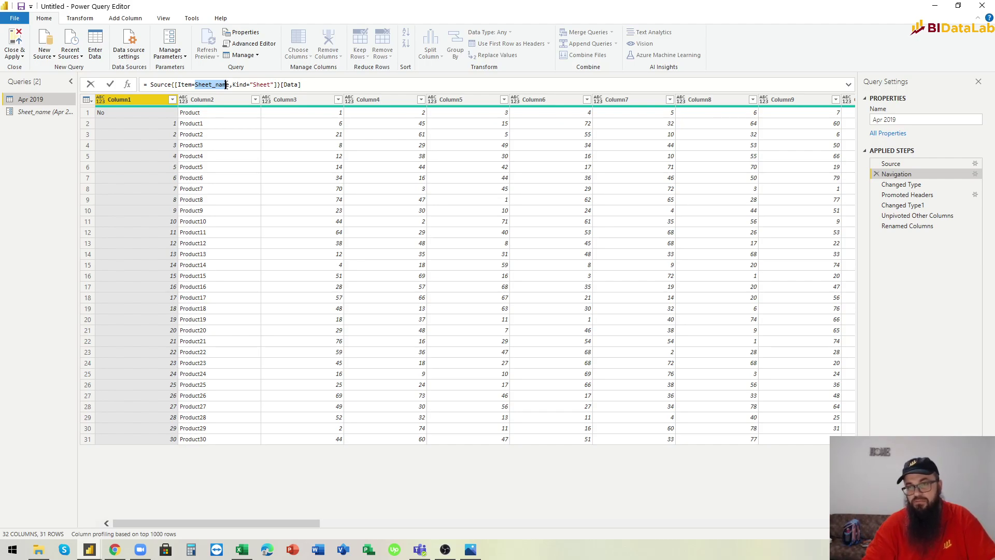
{"action": "mouse_move", "coordinate": [226, 85]}
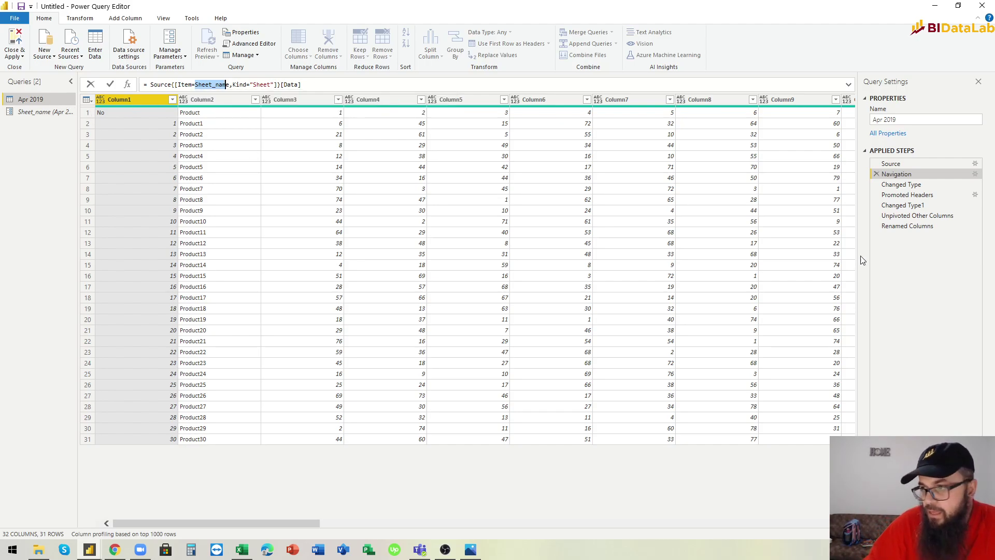
Return to the Renamed Columns step and create a function named Single_sheet from the Apr 2019 query
{"action": "left_click", "coordinate": [903, 230]}
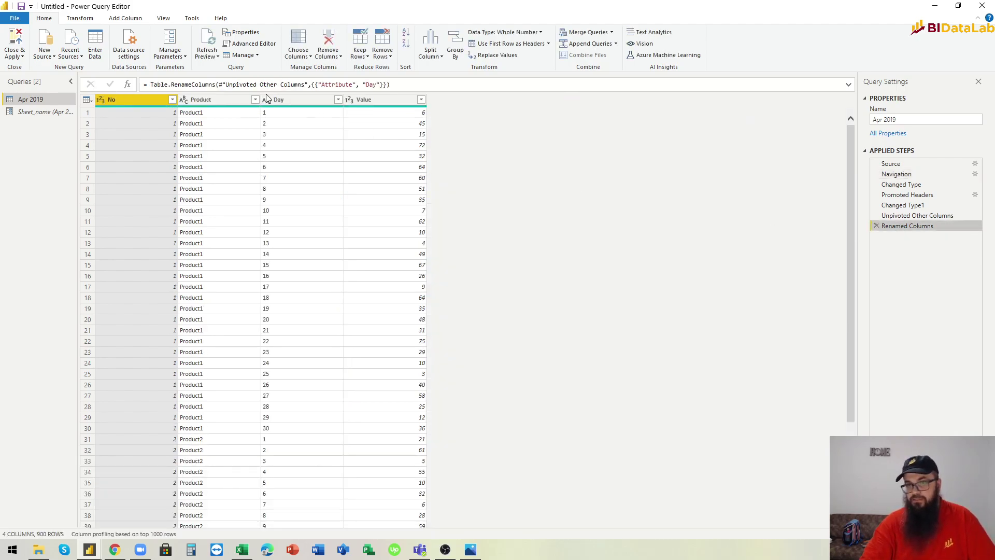
{"action": "right_click", "coordinate": [16, 100]}
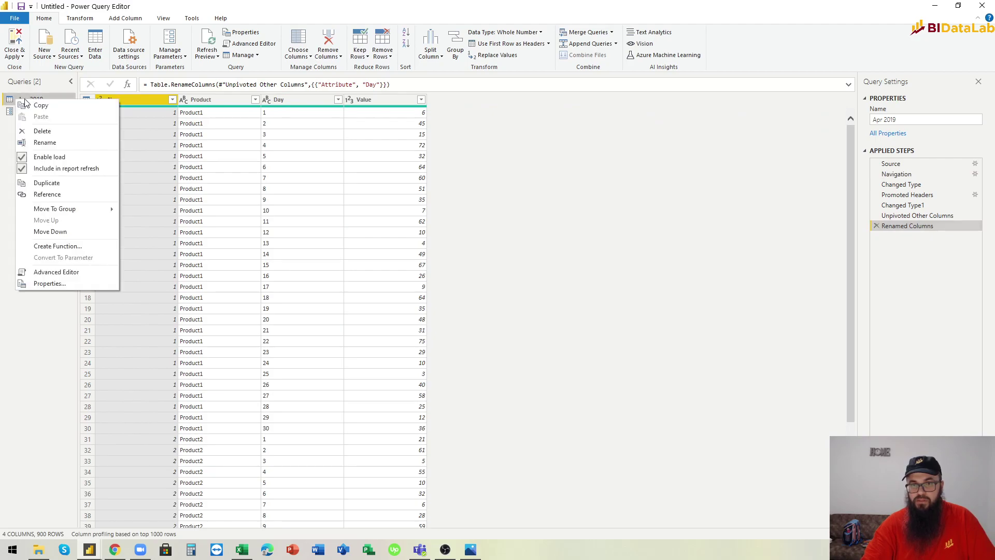
{"action": "left_click", "coordinate": [47, 245]}
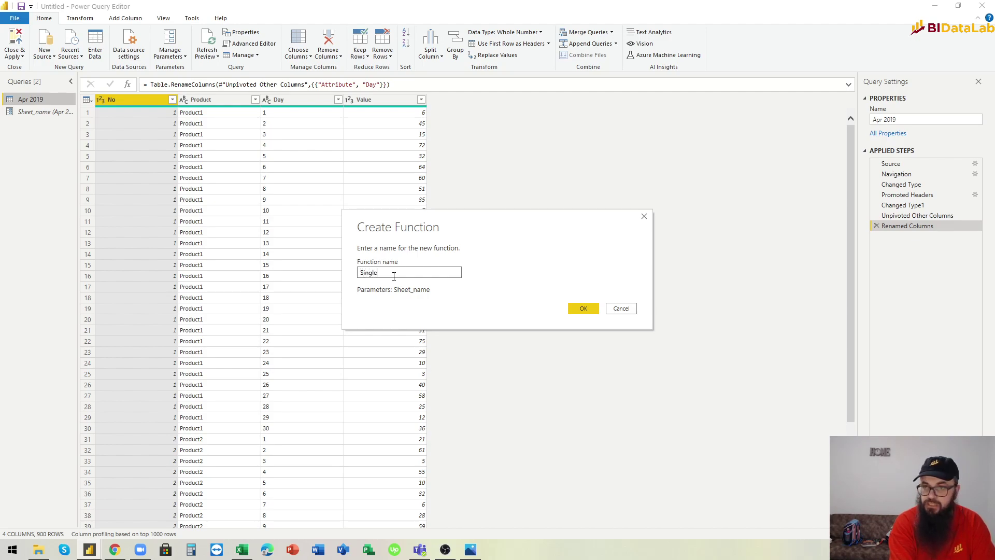
{"action": "left_click", "coordinate": [585, 313]}
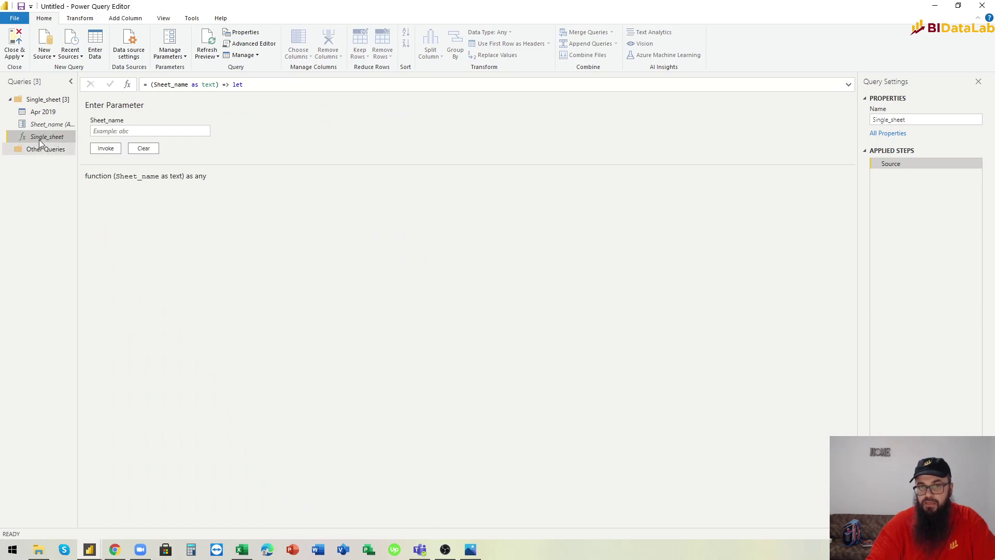
Compare the Apr 2019 query with the Single_sheet function built from it
{"action": "left_click", "coordinate": [44, 114]}
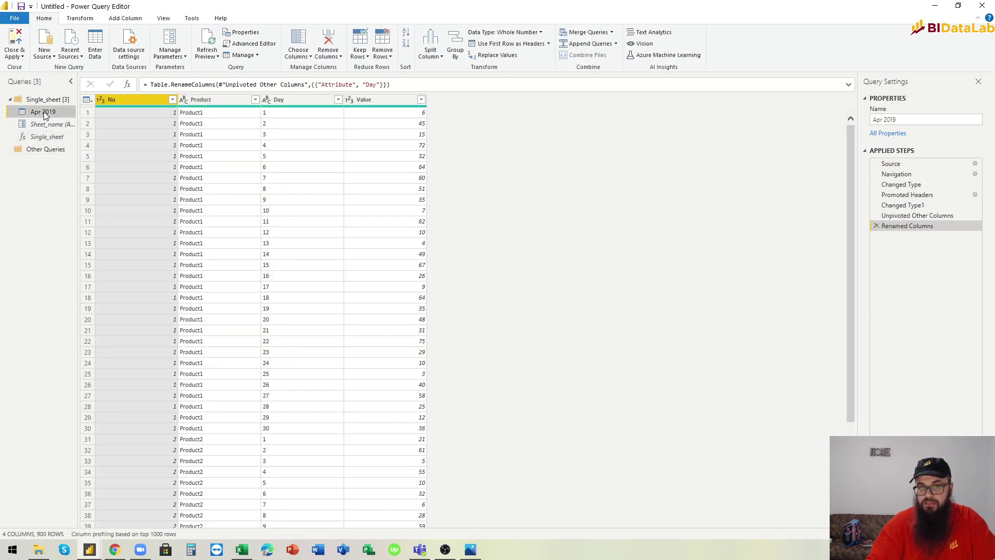
{"action": "left_click", "coordinate": [44, 137]}
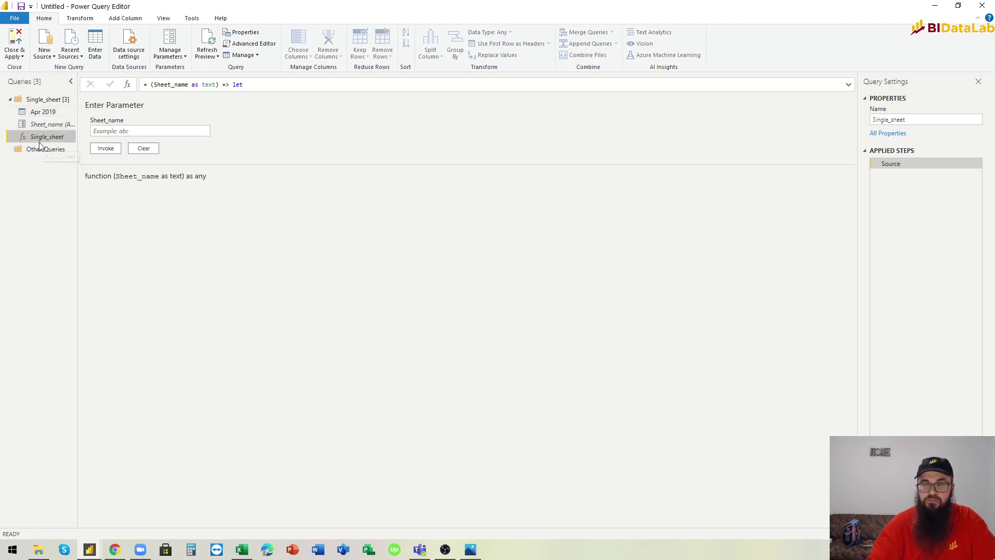
{"action": "left_click", "coordinate": [41, 110]}
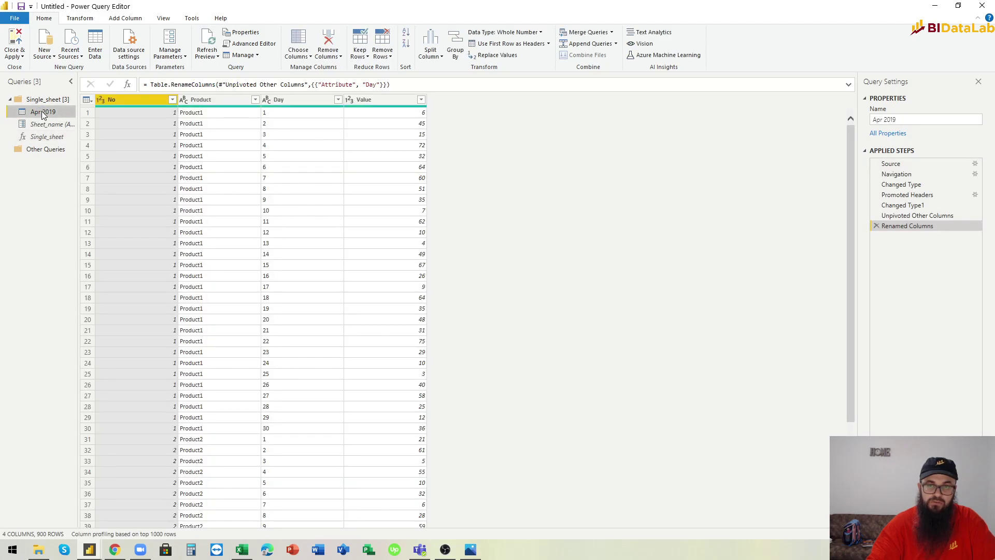
Duplicate the Apr 2019 query and rename the copy All_sheet
{"action": "right_click", "coordinate": [42, 111]}
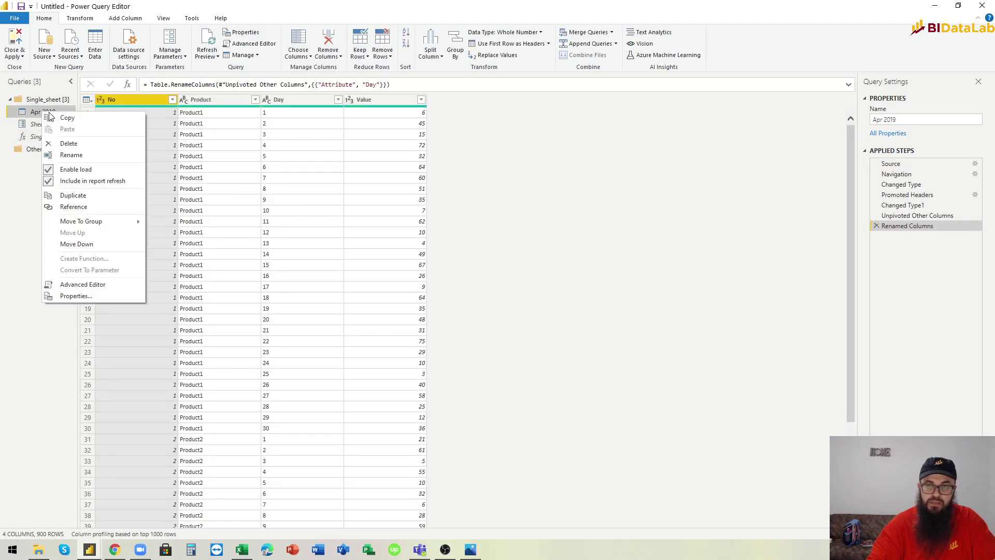
{"action": "left_click", "coordinate": [76, 196]}
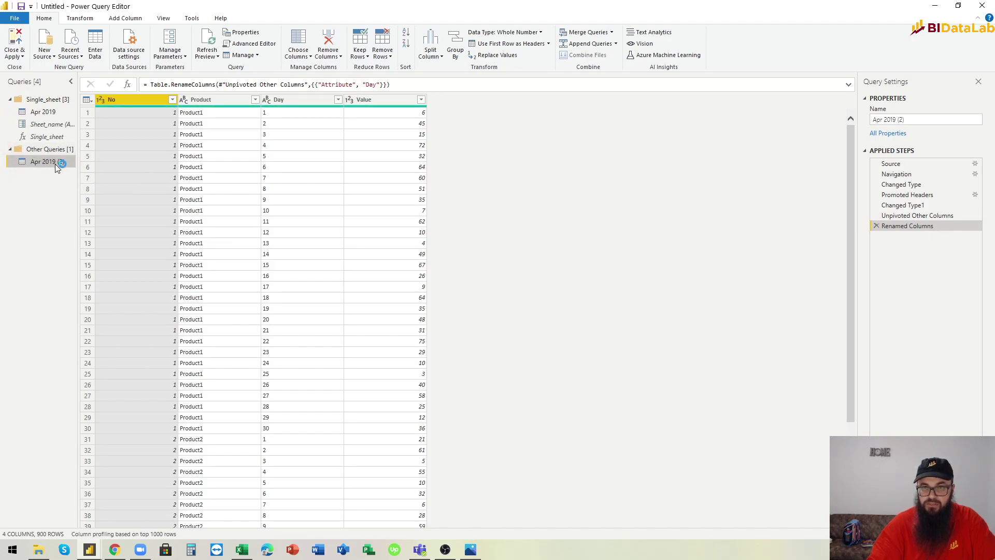
{"action": "left_click", "coordinate": [41, 114]}
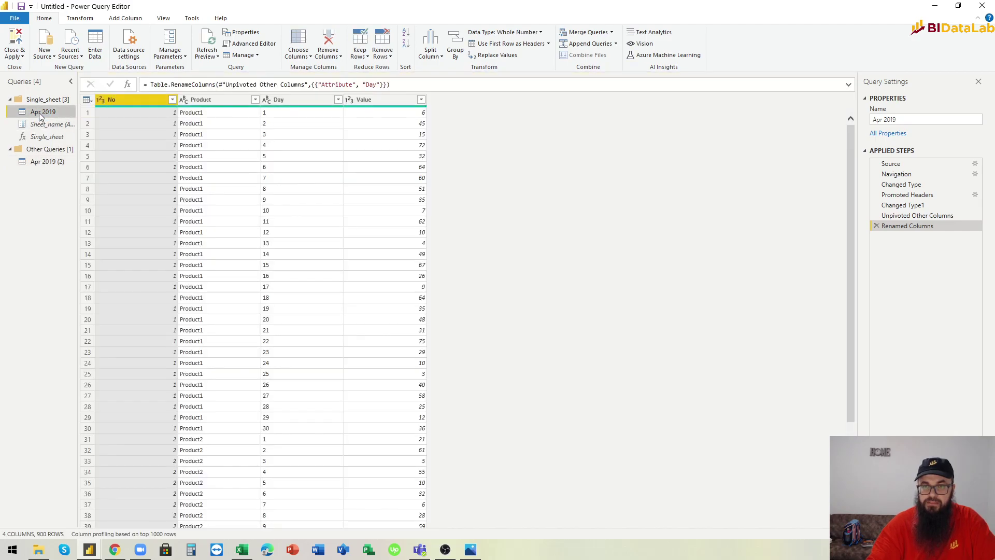
{"action": "left_click", "coordinate": [31, 162]}
{"action": "double_click", "coordinate": [38, 163]}
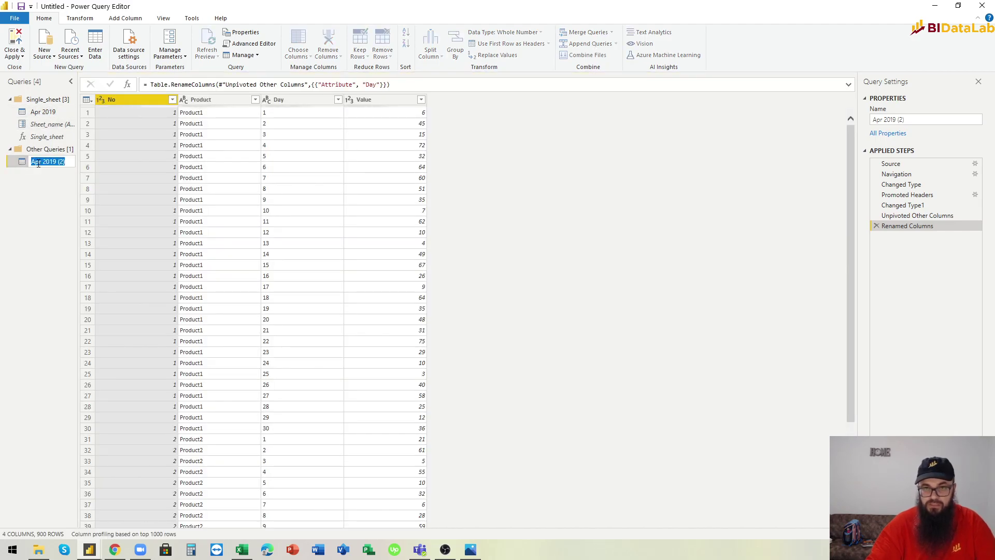
{"action": "type", "text": "All_sheet"}
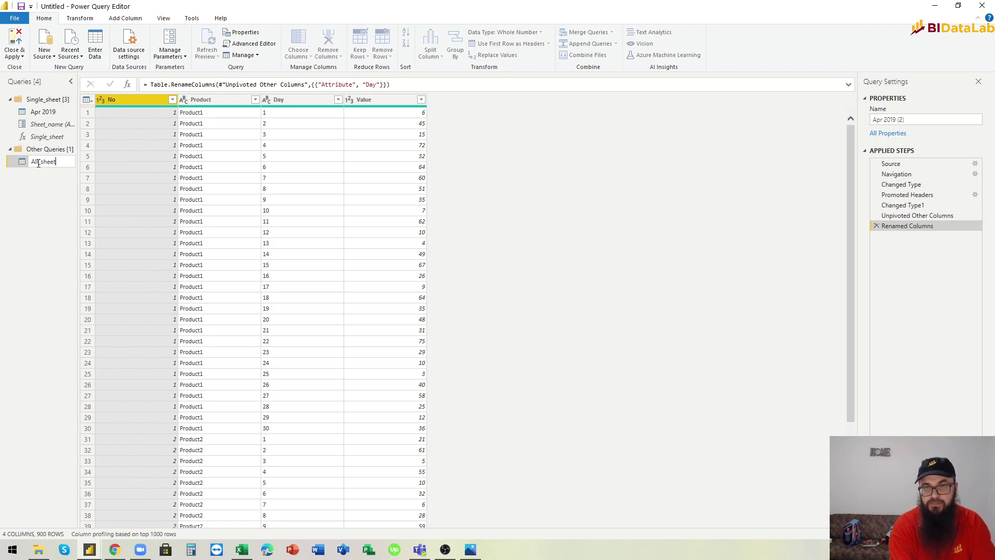
{"action": "key", "text": "Return"}
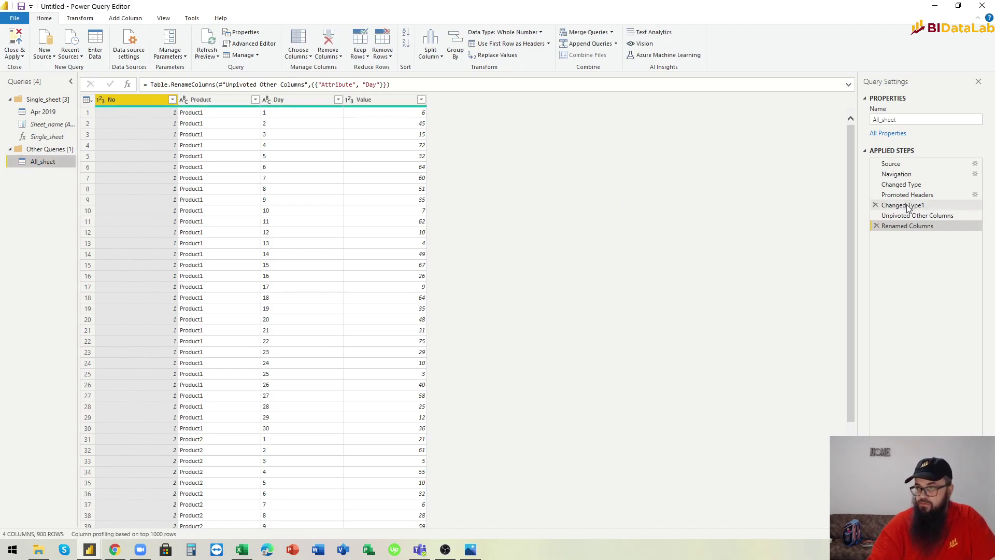
Delete the Navigation step and every step after it from the All_sheet query, keeping only Source
{"action": "left_click", "coordinate": [901, 185]}
{"action": "left_click", "coordinate": [900, 175]}
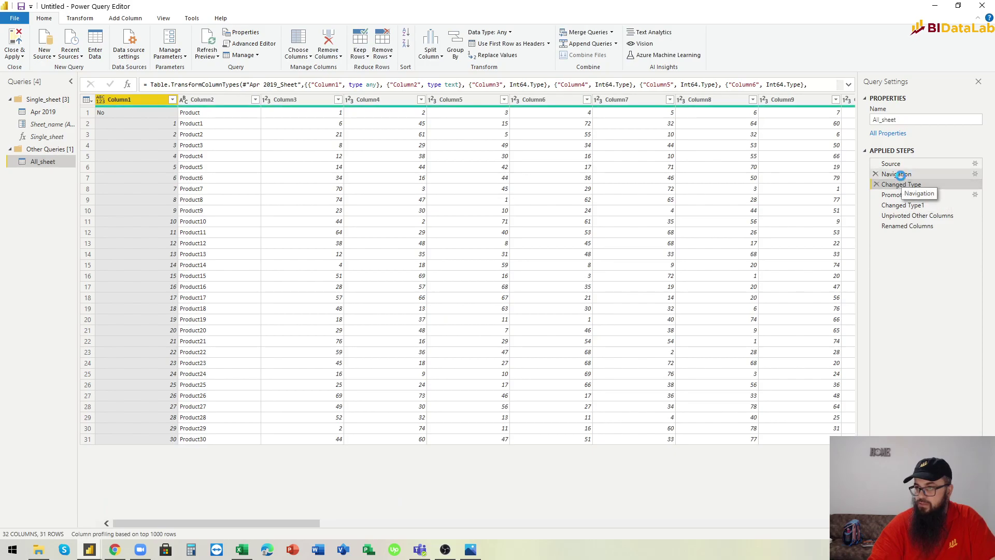
{"action": "right_click", "coordinate": [902, 178]}
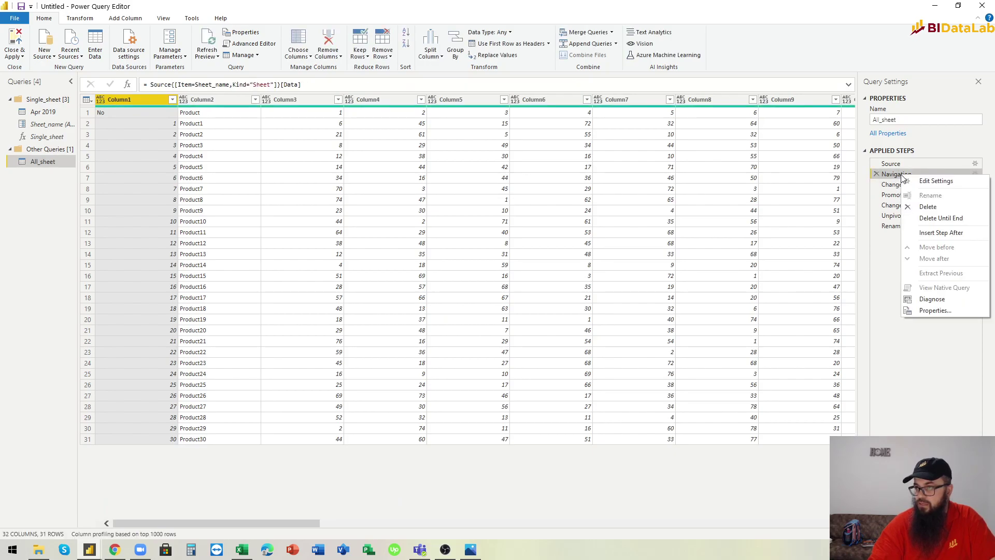
{"action": "left_click", "coordinate": [940, 218]}
{"action": "left_click", "coordinate": [547, 295]}
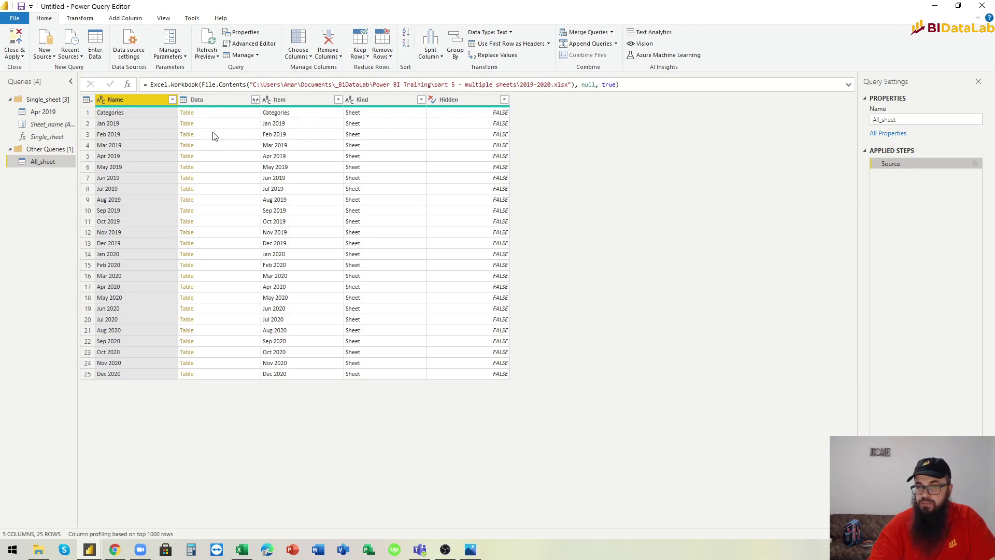
Keep only the Name and Data columns in the All_sheet query and remove the others
{"action": "left_click", "coordinate": [216, 101], "text": "ctrl"}
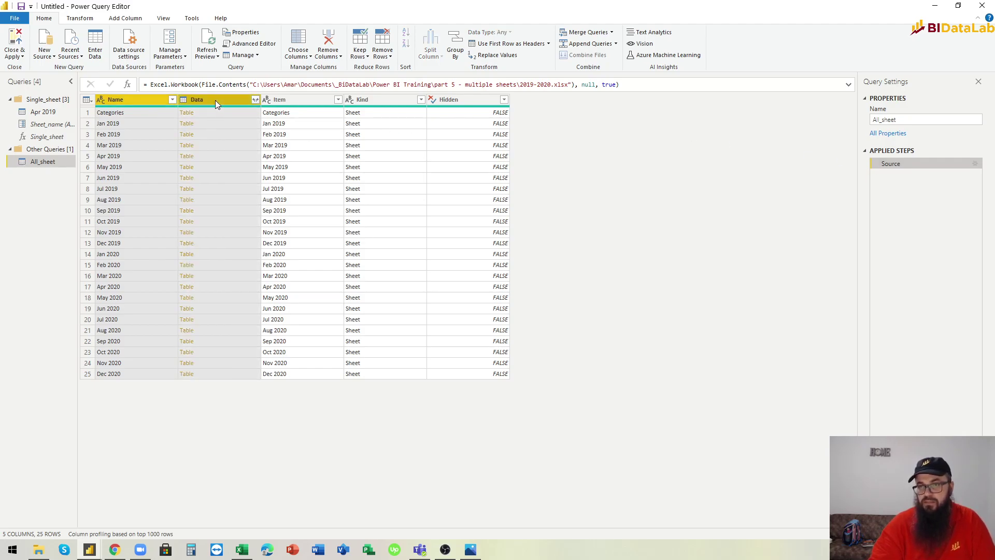
{"action": "right_click", "coordinate": [215, 101]}
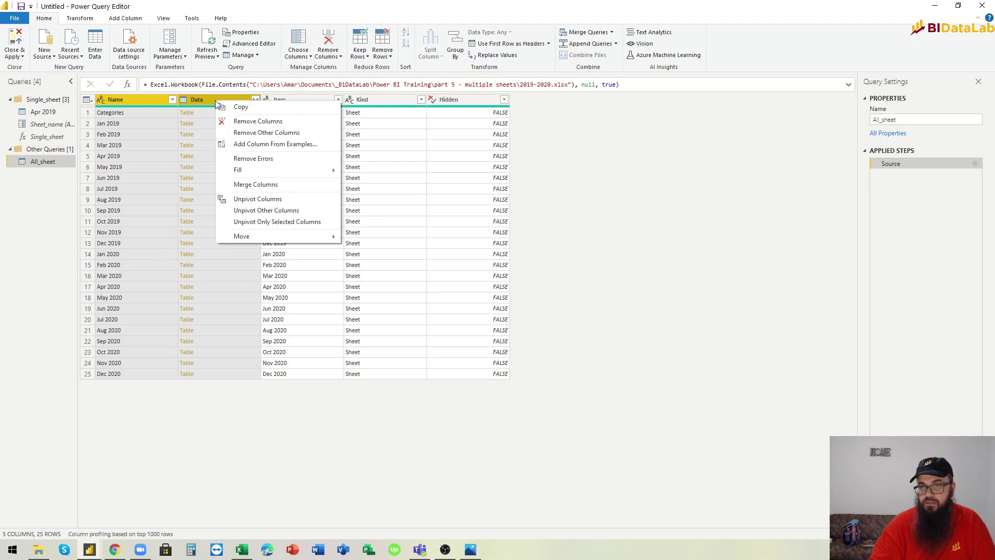
{"action": "left_click", "coordinate": [253, 133]}
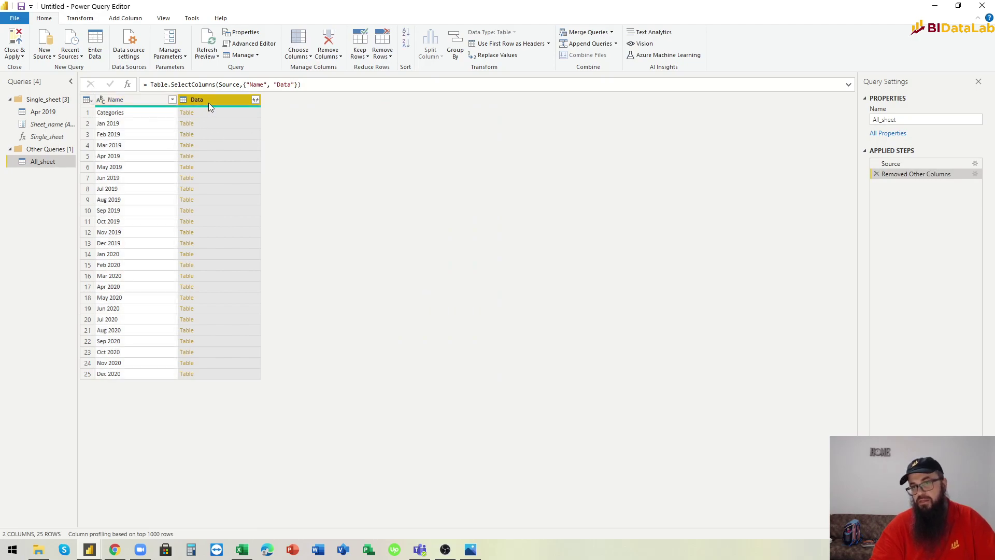
Add a Single_sheet column by invoking the Single_sheet custom function, with the Name column supplying the Sheet_name parameter
{"action": "left_click", "coordinate": [119, 21]}
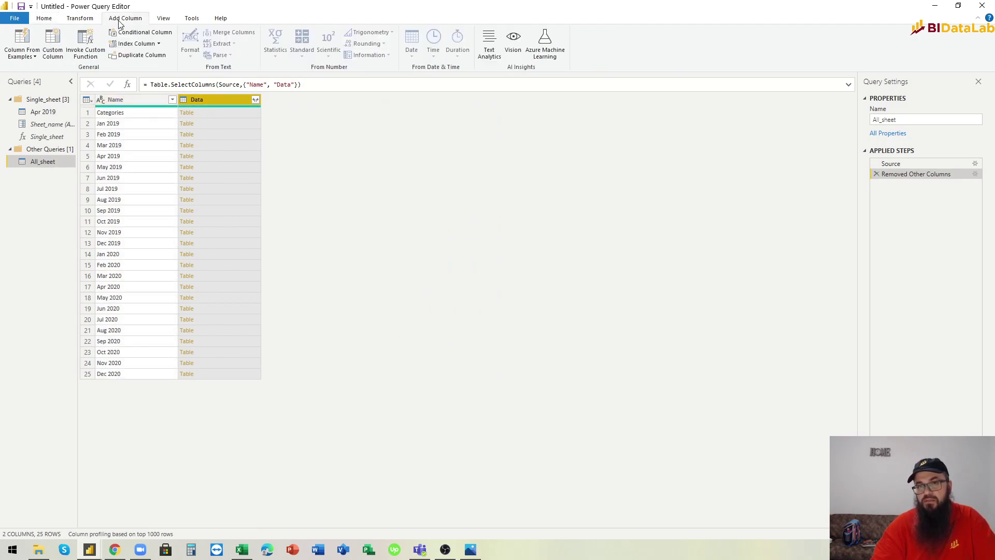
{"action": "left_click", "coordinate": [86, 51]}
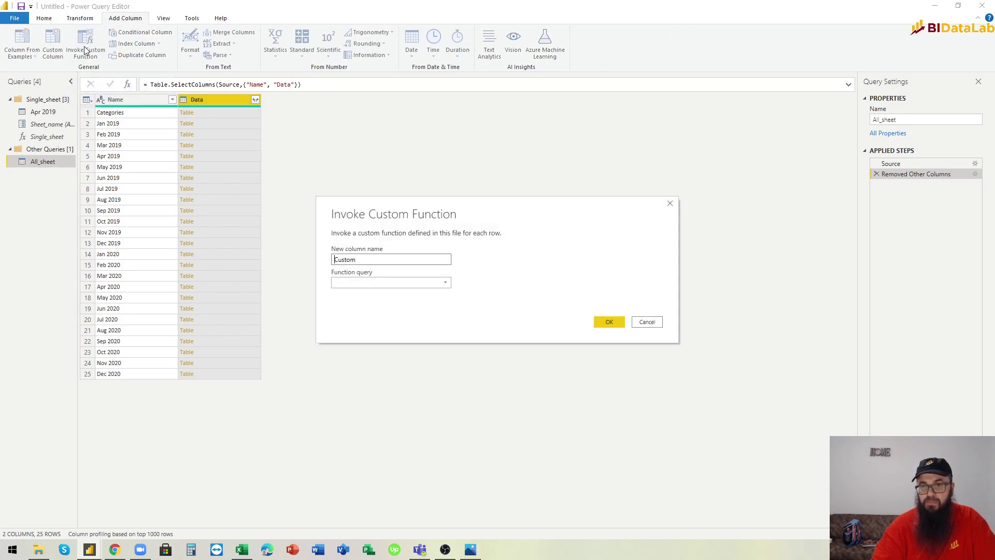
{"action": "left_click", "coordinate": [360, 278]}
{"action": "left_click", "coordinate": [360, 293]}
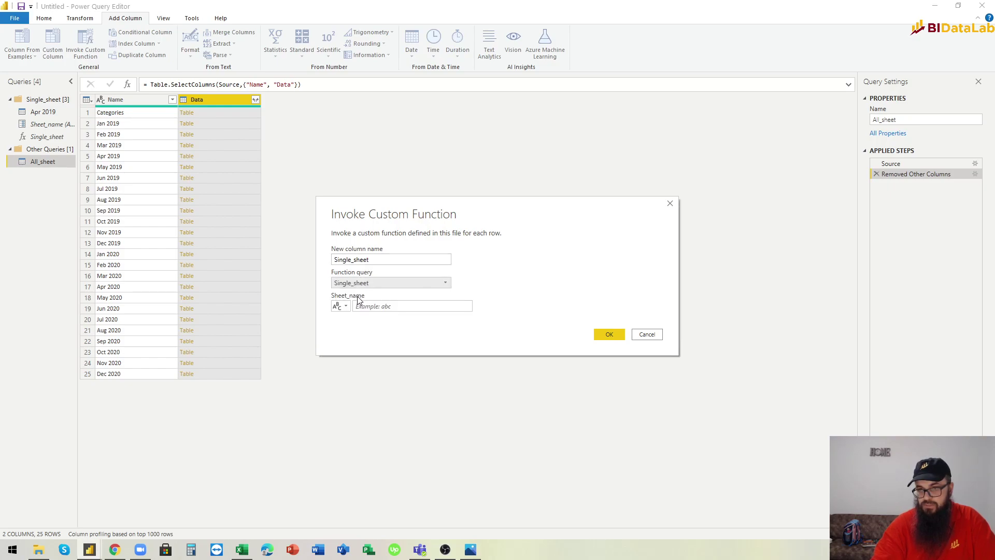
{"action": "left_click", "coordinate": [341, 306]}
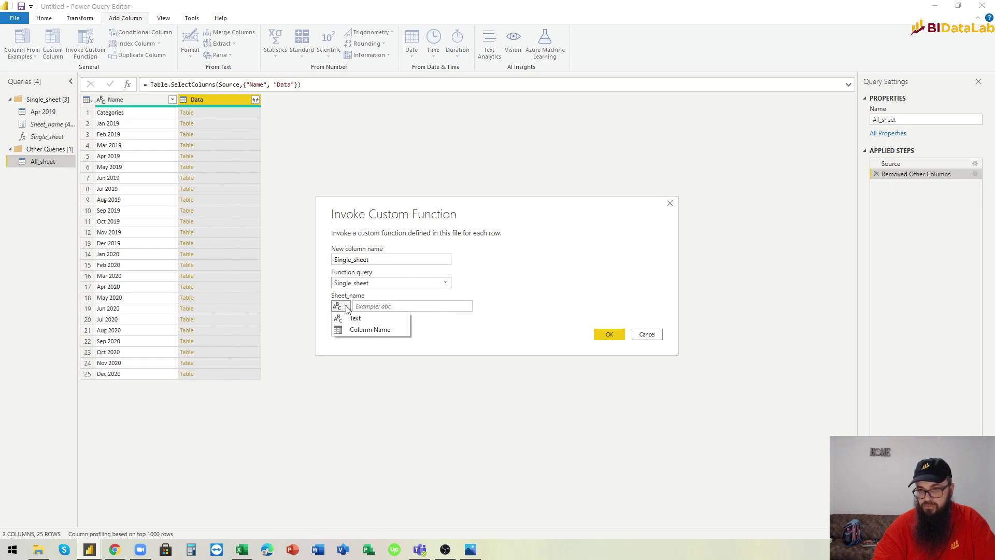
{"action": "left_click", "coordinate": [355, 330]}
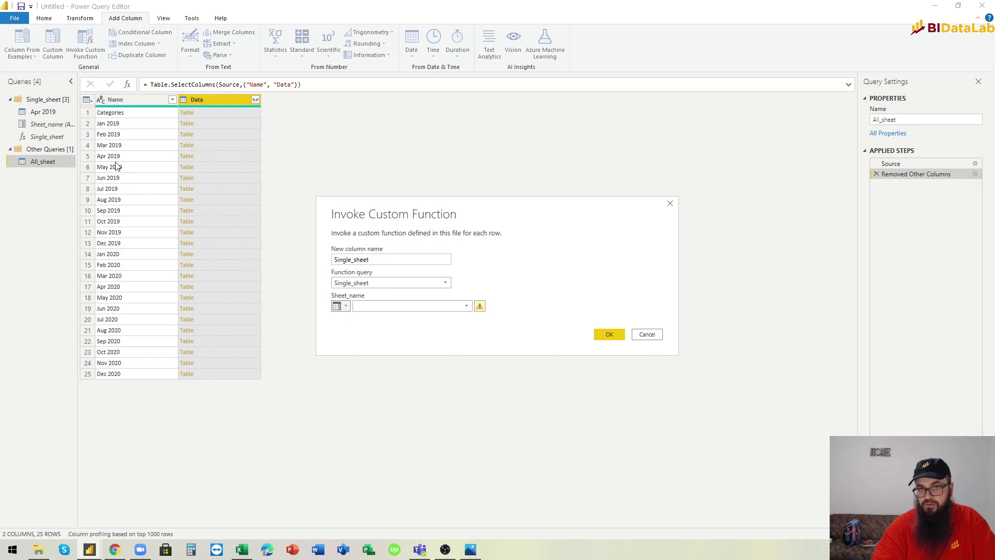
{"action": "left_click", "coordinate": [426, 310]}
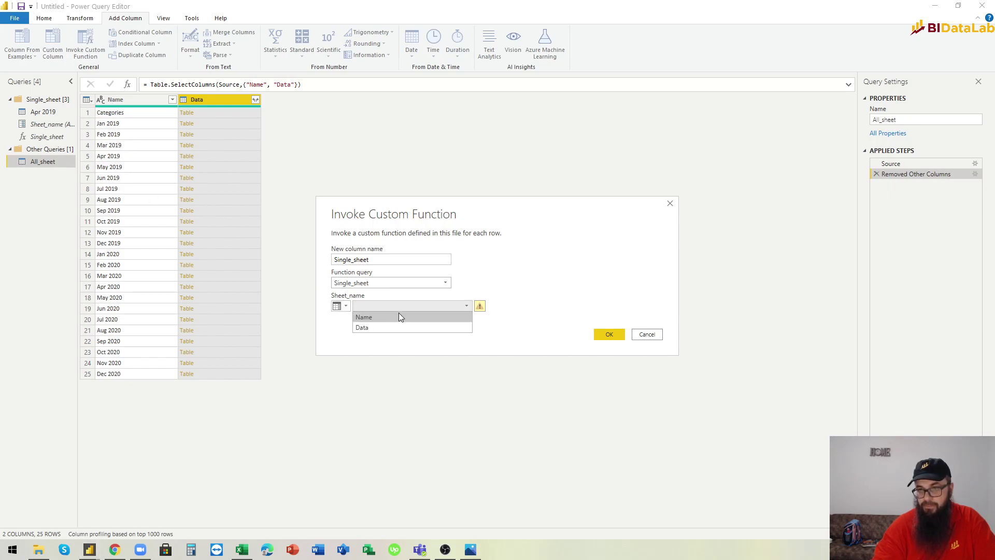
{"action": "left_click", "coordinate": [379, 318]}
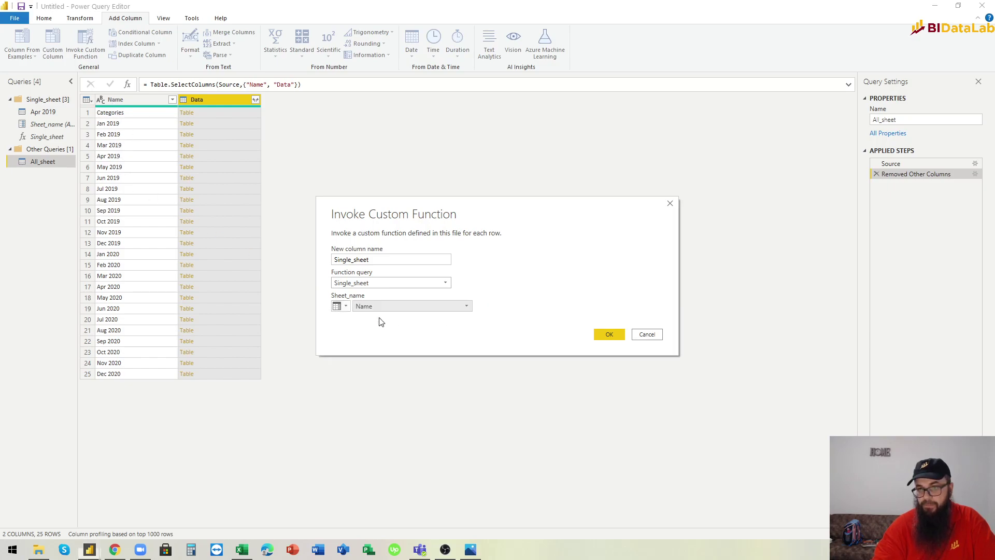
{"action": "left_click", "coordinate": [609, 334]}
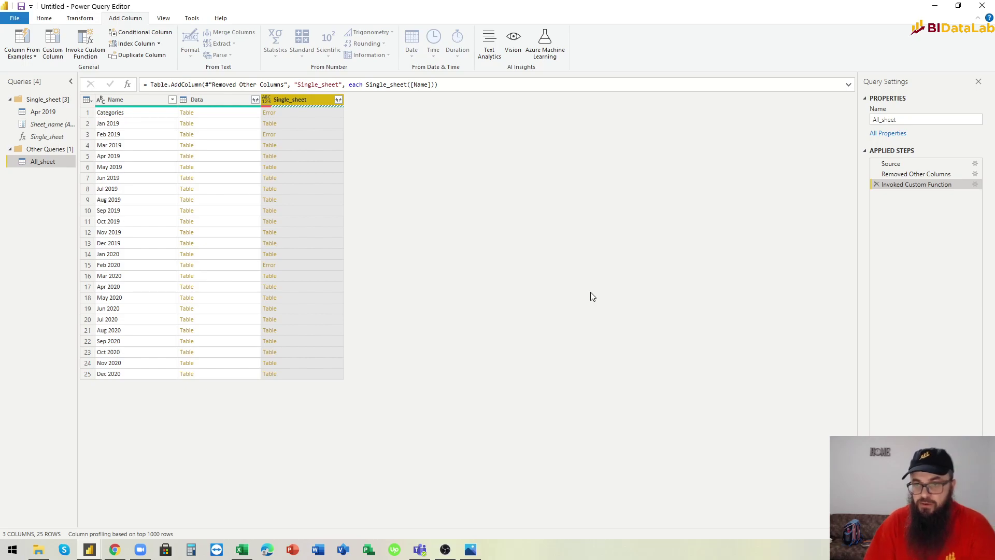
Inspect the error in the Categories row, and compare the layout of the Categories and monthly sheets in the 2019-2020.xlsx workbook in Excel
{"action": "left_click", "coordinate": [315, 114]}
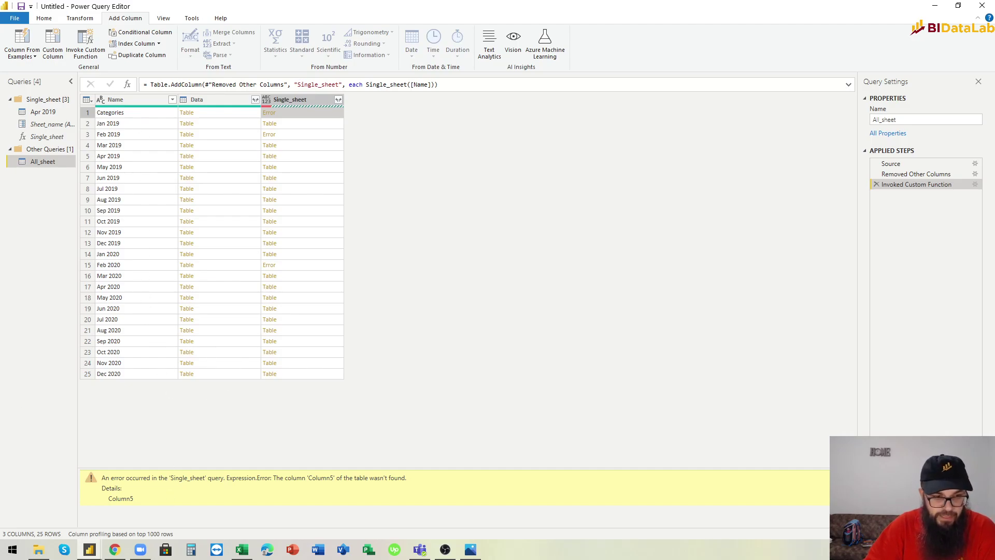
{"action": "key", "text": "alt+Tab"}
{"action": "key", "text": "ctrl+Page_Up"}
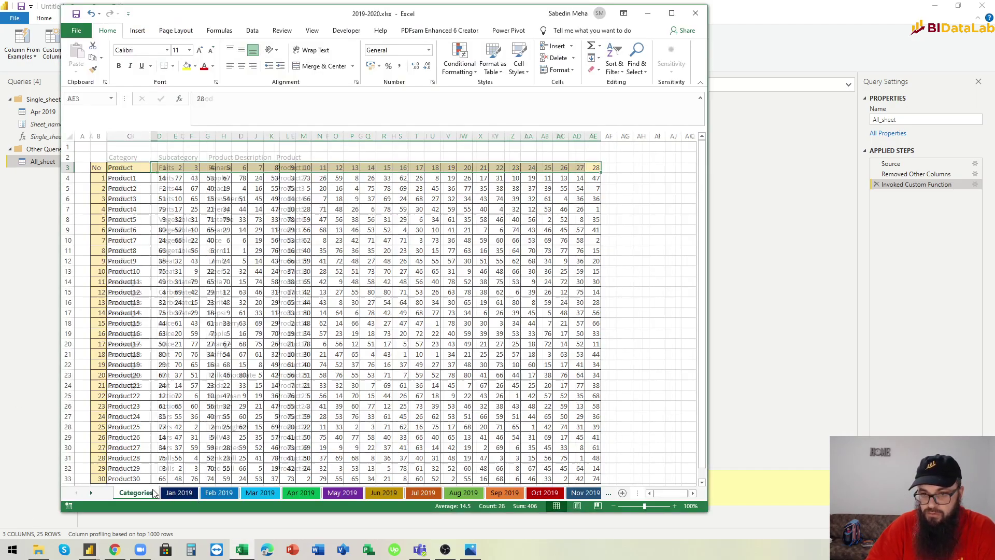
{"action": "key", "text": "ctrl+Page_Up"}
{"action": "key", "text": "ctrl+Page_Down"}
{"action": "left_click", "coordinate": [230, 494]}
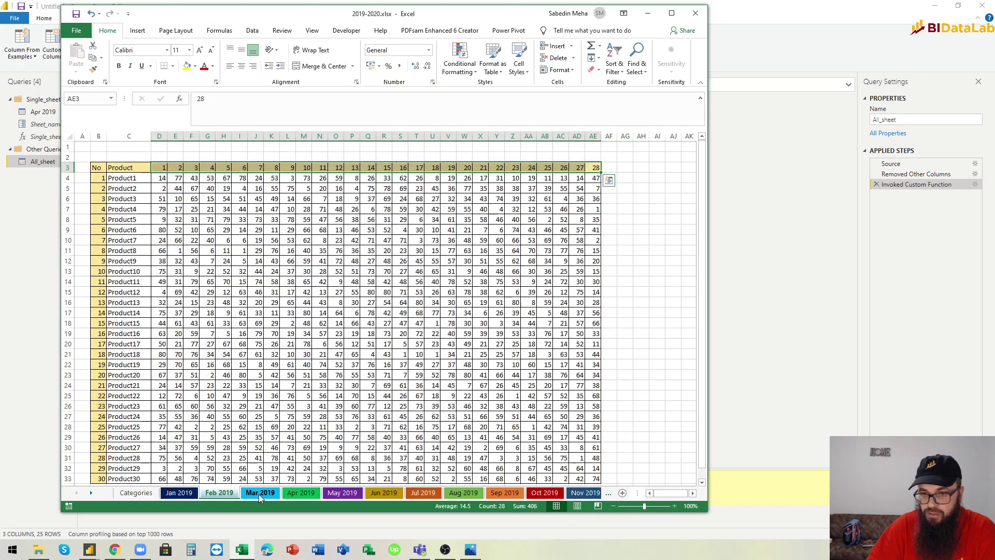
{"action": "left_click", "coordinate": [259, 493]}
{"action": "left_click", "coordinate": [299, 495]}
{"action": "left_click", "coordinate": [357, 499]}
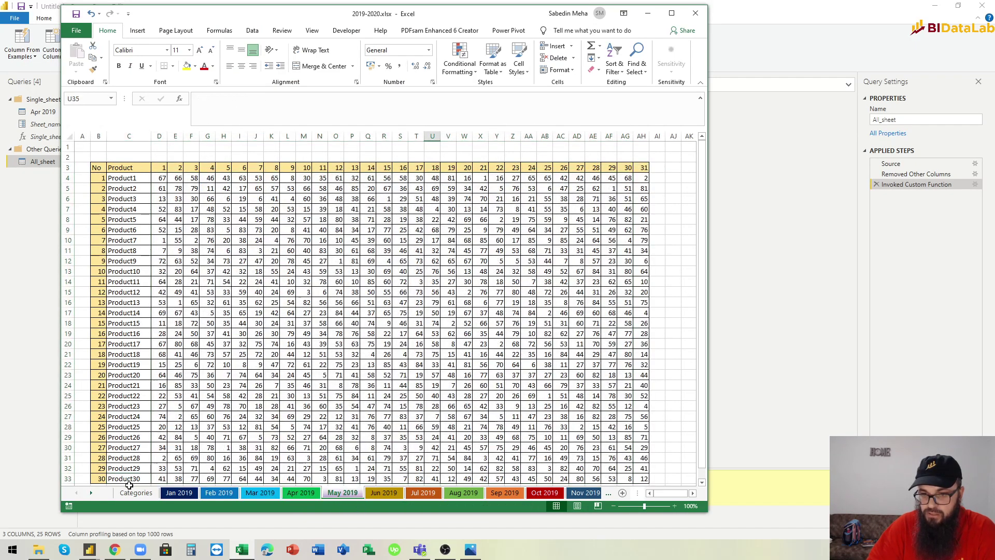
{"action": "left_click", "coordinate": [178, 493]}
{"action": "left_click", "coordinate": [223, 494]}
{"action": "left_click", "coordinate": [179, 493]}
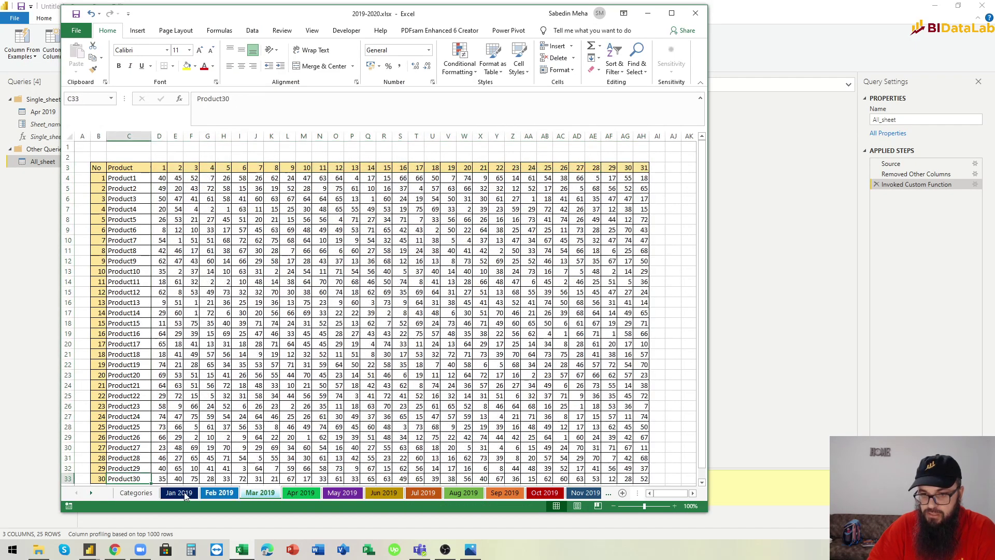
{"action": "left_click", "coordinate": [129, 495]}
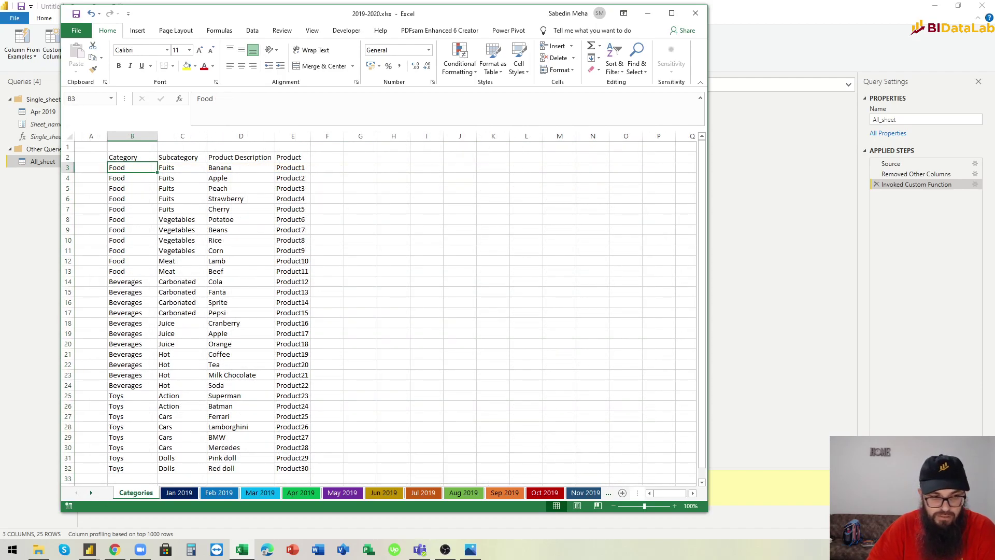
Switch back to Power Query Editor and open the Name column's filter list at the Removed Other Columns step of All_sheet
{"action": "left_click", "coordinate": [89, 549]}
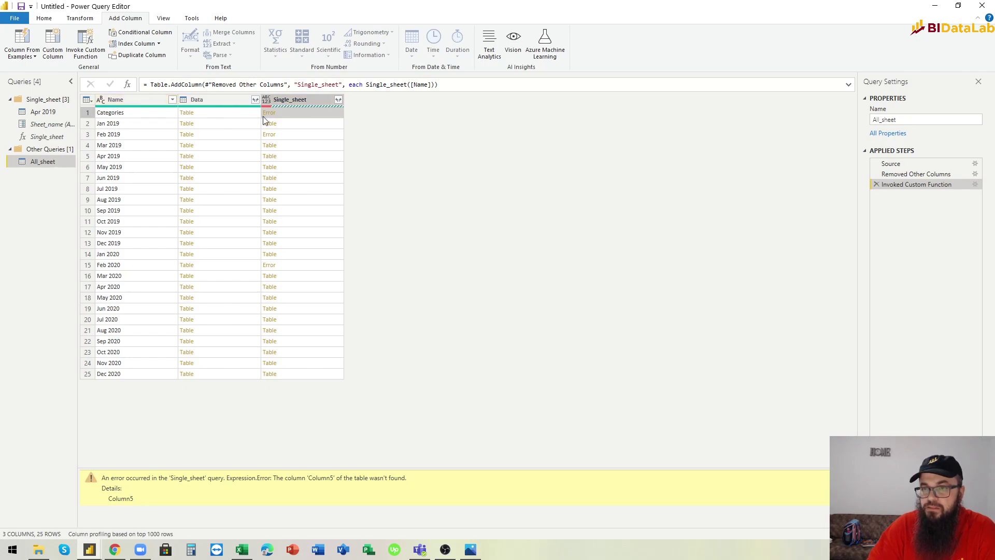
{"action": "left_click", "coordinate": [899, 179]}
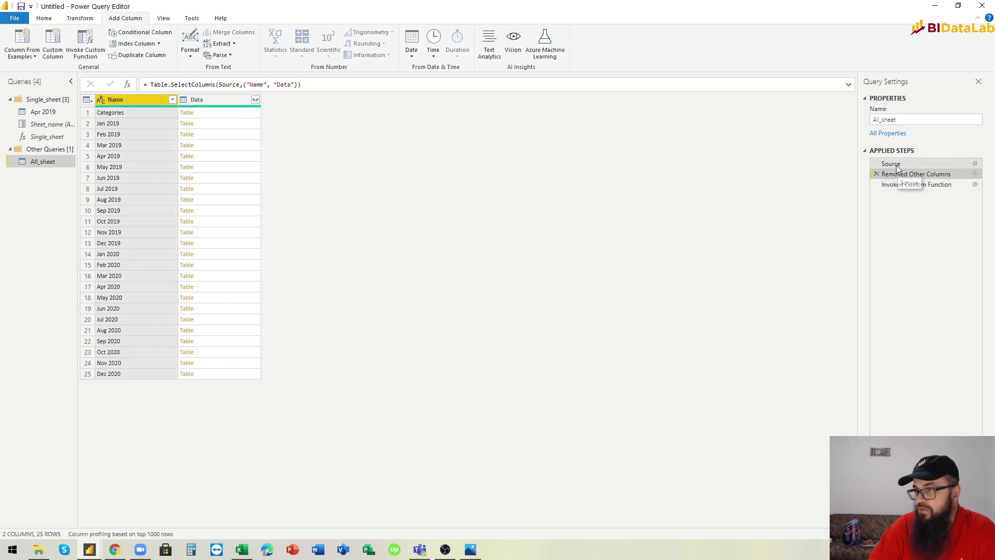
{"action": "left_click", "coordinate": [912, 165]}
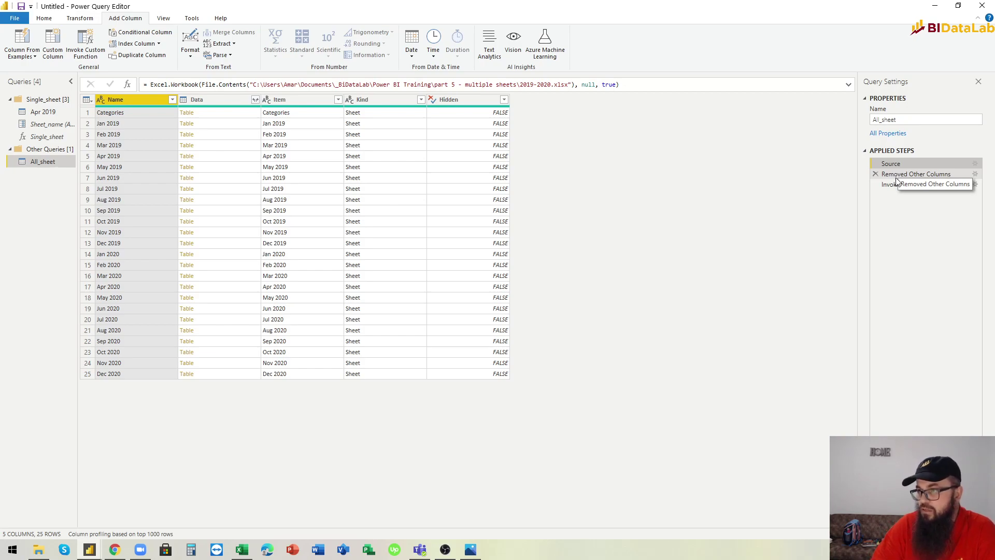
{"action": "left_click", "coordinate": [896, 176]}
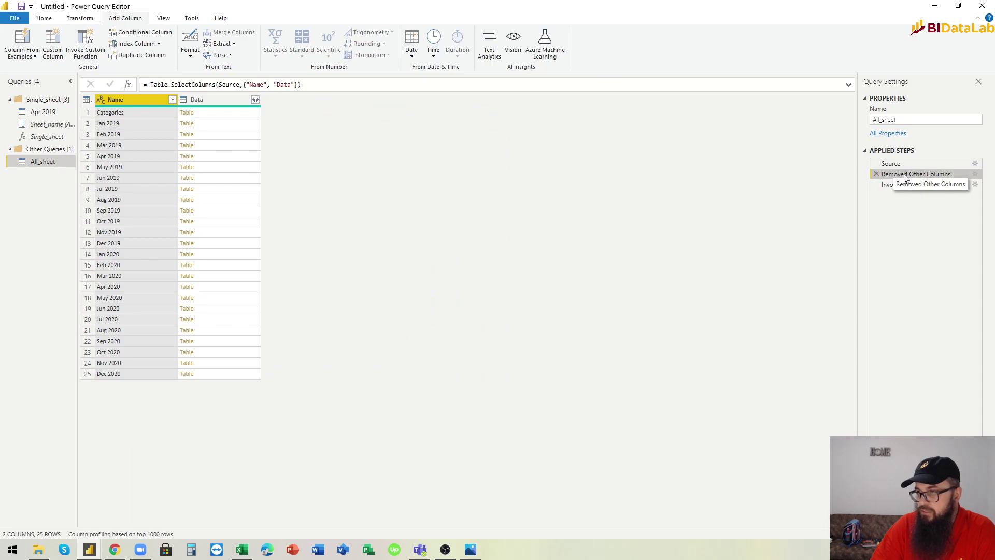
{"action": "left_click", "coordinate": [172, 100]}
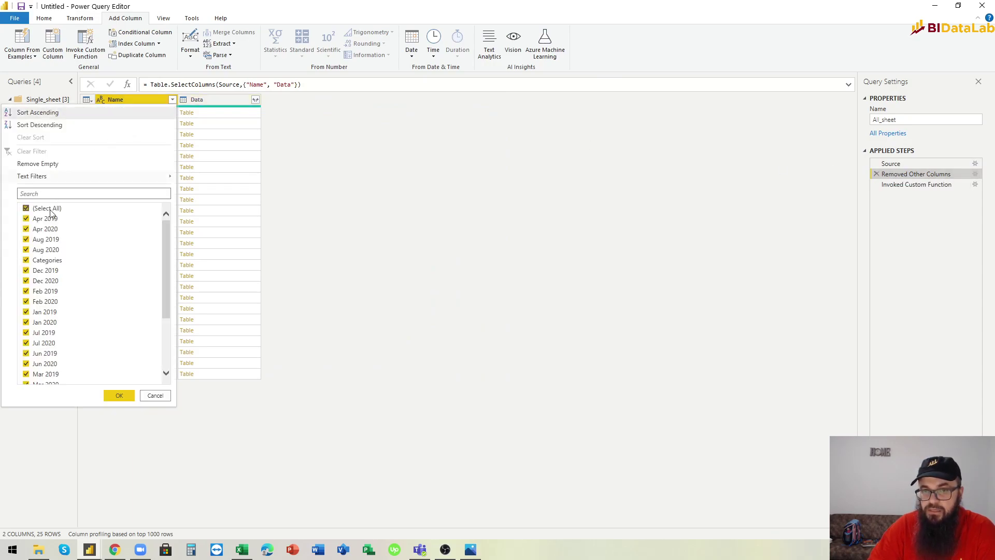
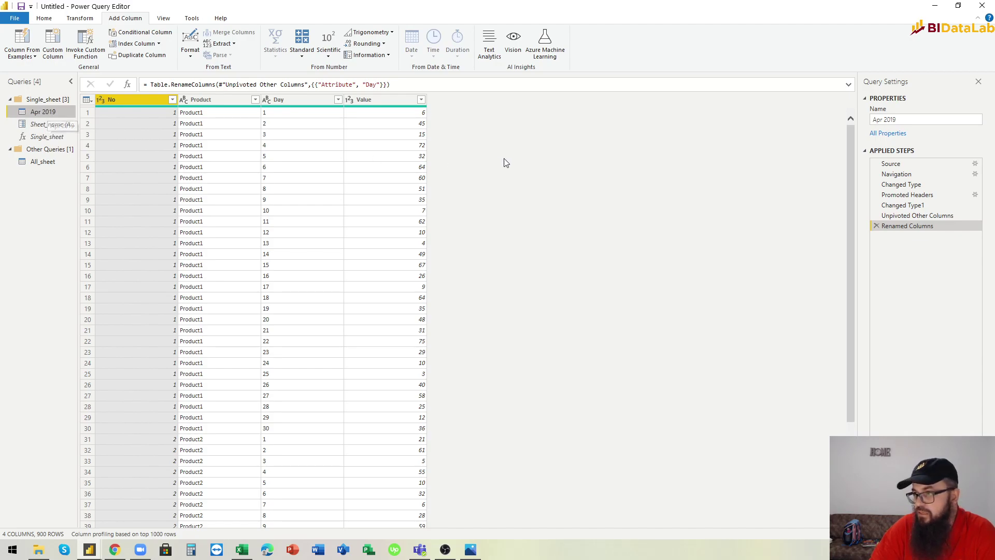
Examine the Source and Navigation steps of the Apr 2019 query, including the last columns of the sheet data
{"action": "left_click", "coordinate": [897, 166]}
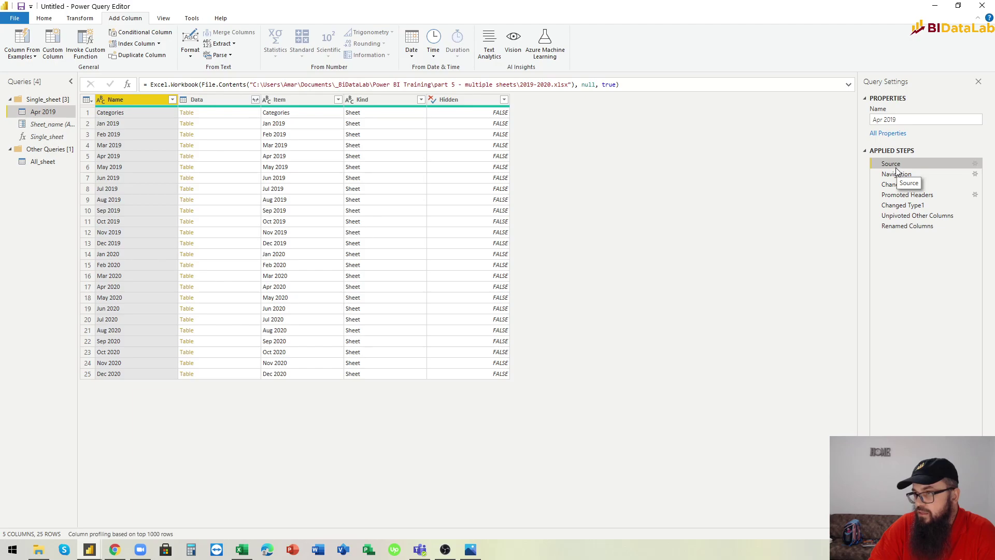
{"action": "left_click", "coordinate": [901, 175]}
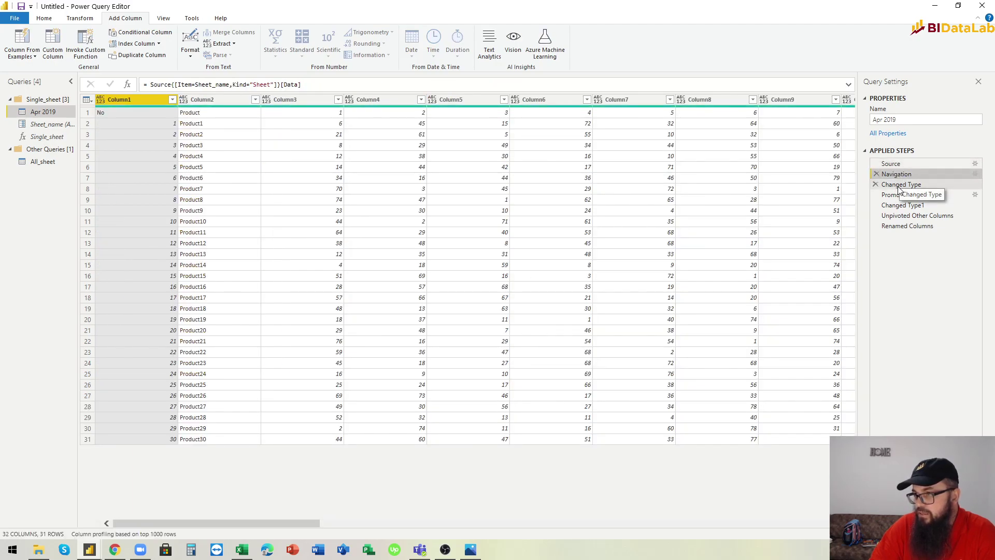
{"action": "left_click_drag", "start_coordinate": [299, 525], "coordinate": [738, 540]}
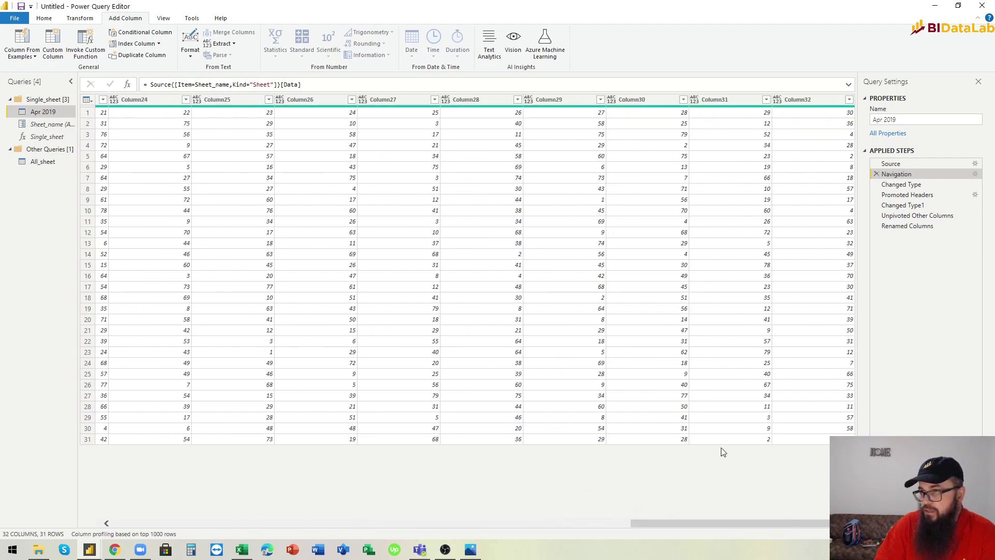
Compare the Apr 2019 query's last column with the header row of the Apr 2019 sheet in the Excel workbook, then return to Power Query Editor
{"action": "left_click", "coordinate": [807, 105]}
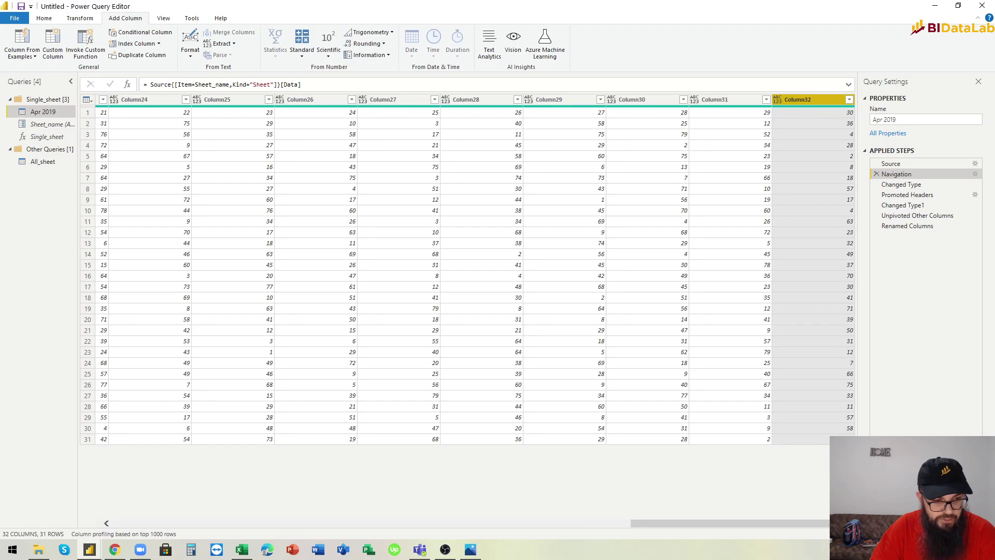
{"action": "key", "text": "alt+Tab"}
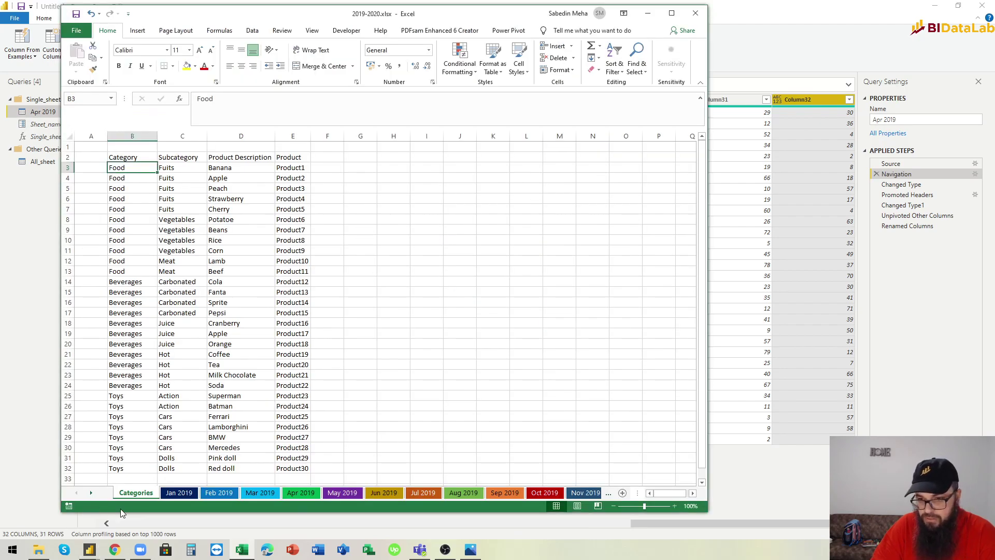
{"action": "left_click", "coordinate": [293, 494]}
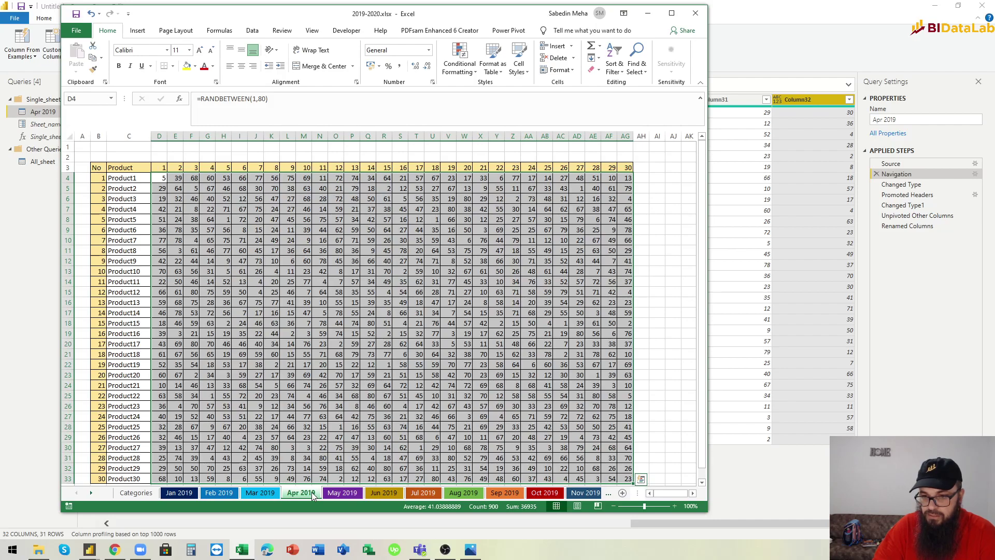
{"action": "left_click", "coordinate": [99, 167]}
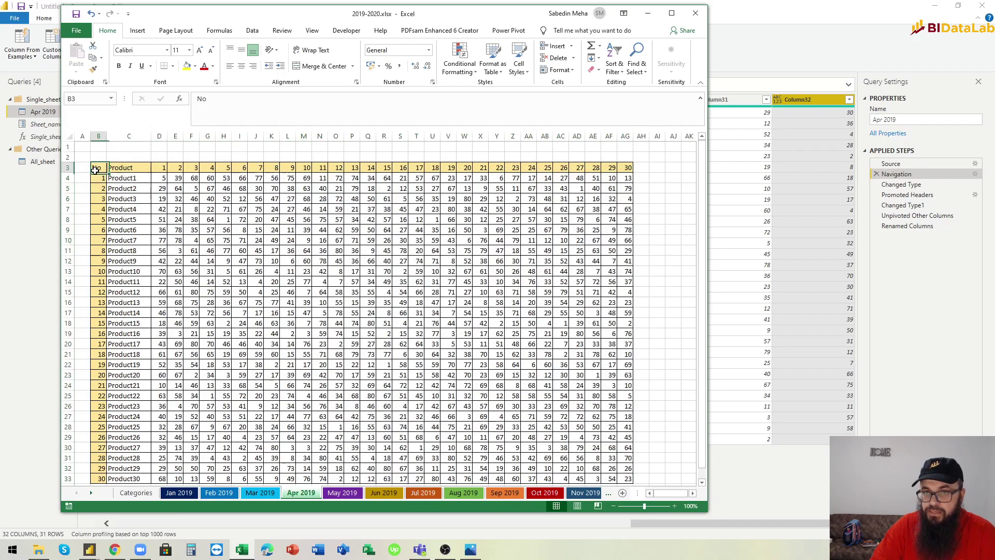
{"action": "left_click", "coordinate": [78, 167]}
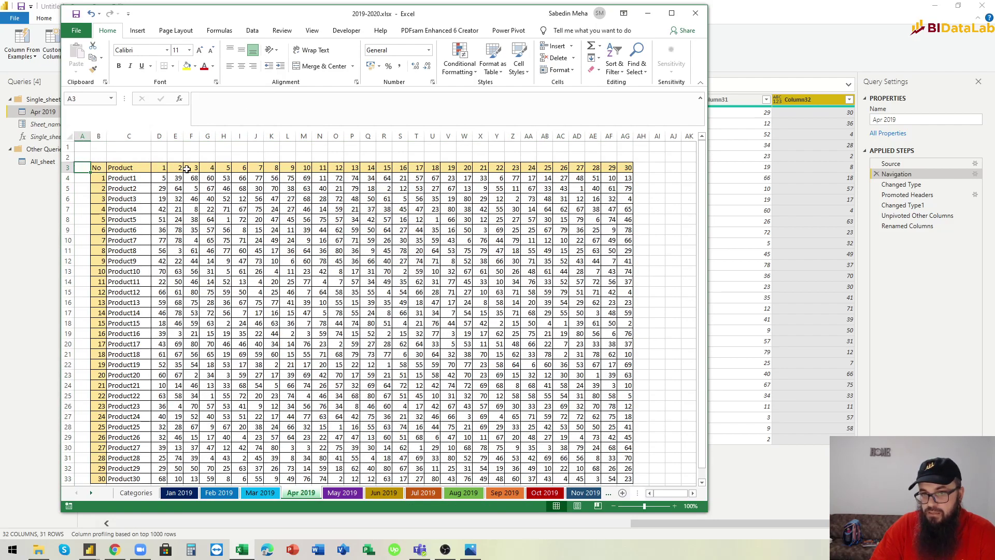
{"action": "left_click_drag", "start_coordinate": [159, 167], "coordinate": [625, 167]}
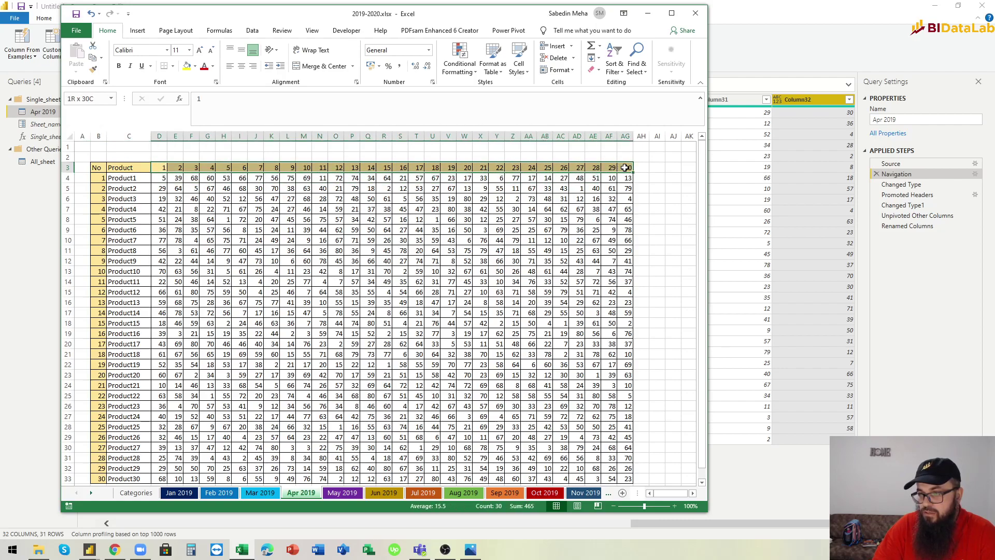
{"action": "left_click", "coordinate": [125, 166]}
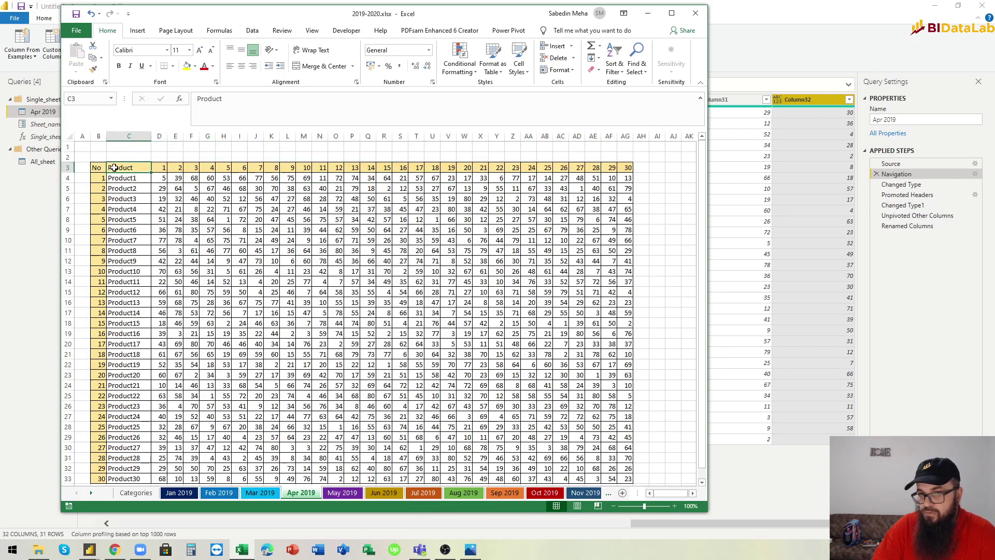
{"action": "left_click", "coordinate": [96, 167]}
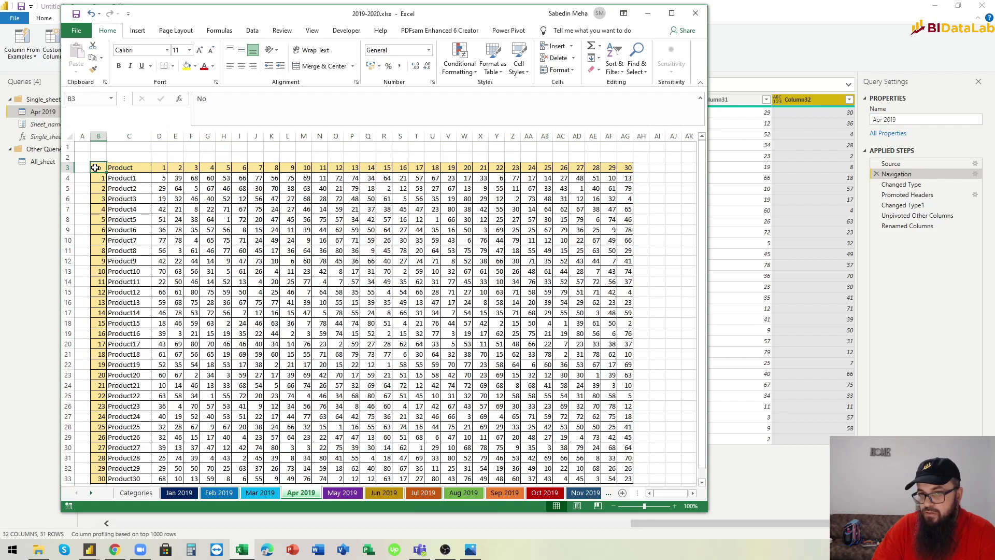
{"action": "left_click", "coordinate": [647, 13]}
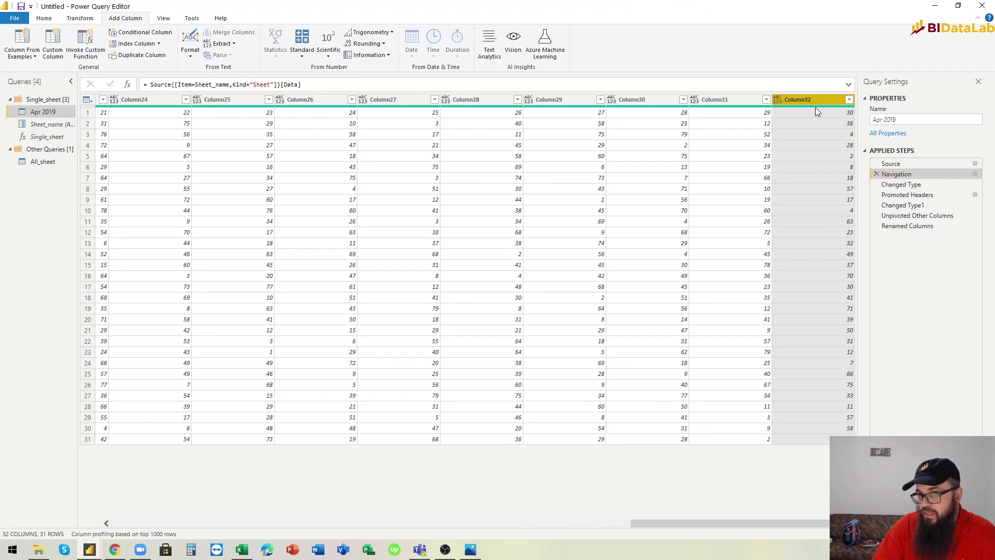
Inspect the Feb 2019 error in All_sheet, and compare the last day columns of the Apr 2019 and Feb 2019 sheets in Excel
{"action": "left_click", "coordinate": [42, 162]}
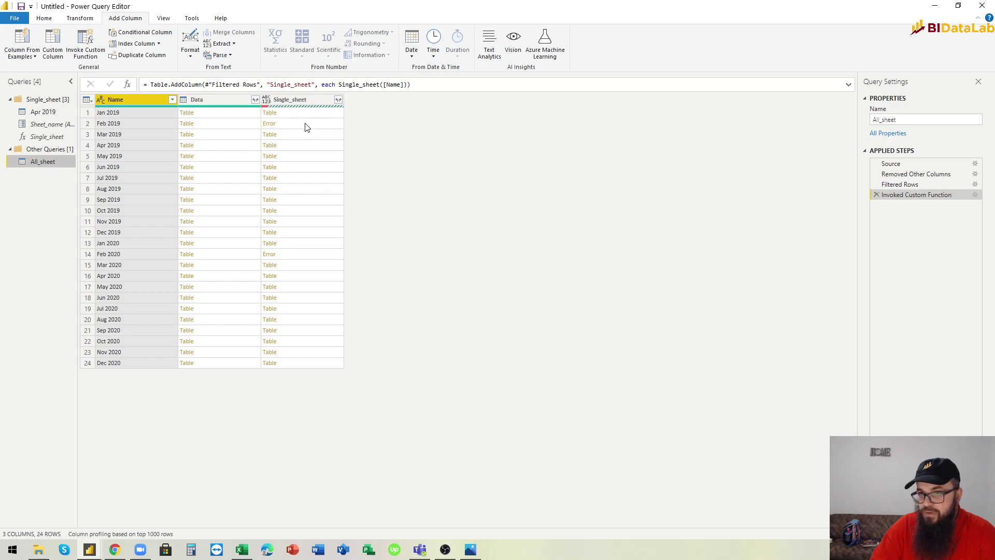
{"action": "left_click", "coordinate": [305, 125]}
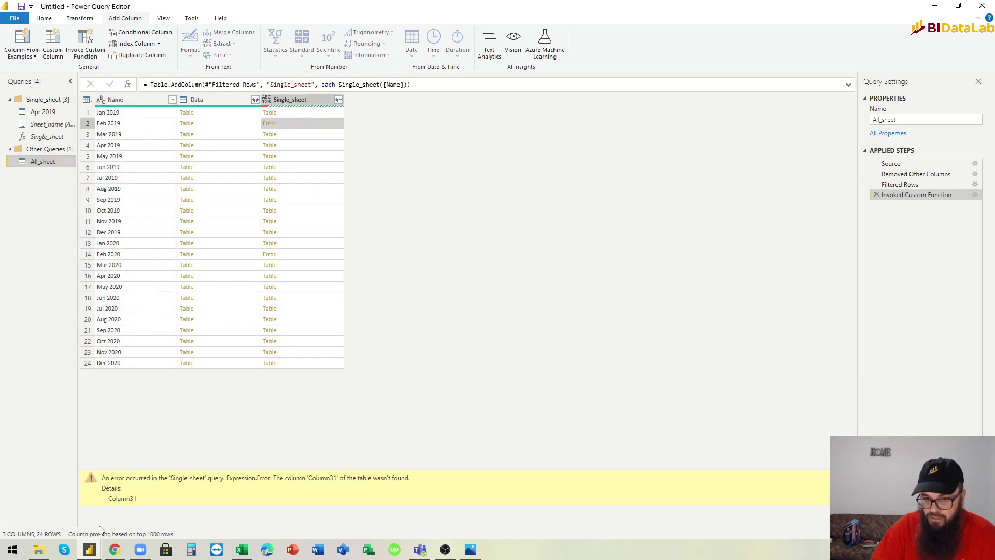
{"action": "left_click", "coordinate": [246, 553]}
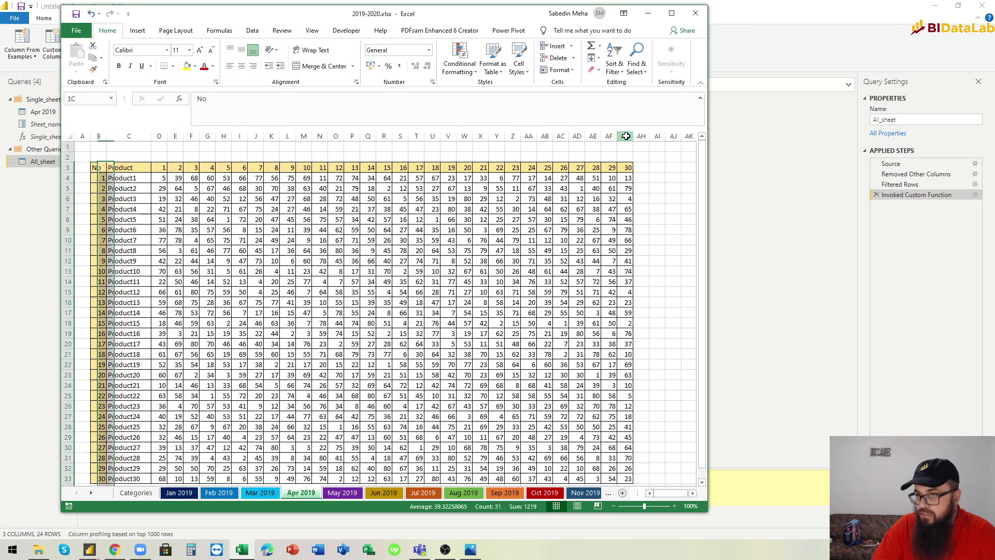
{"action": "left_click", "coordinate": [625, 136]}
{"action": "left_click", "coordinate": [218, 493]}
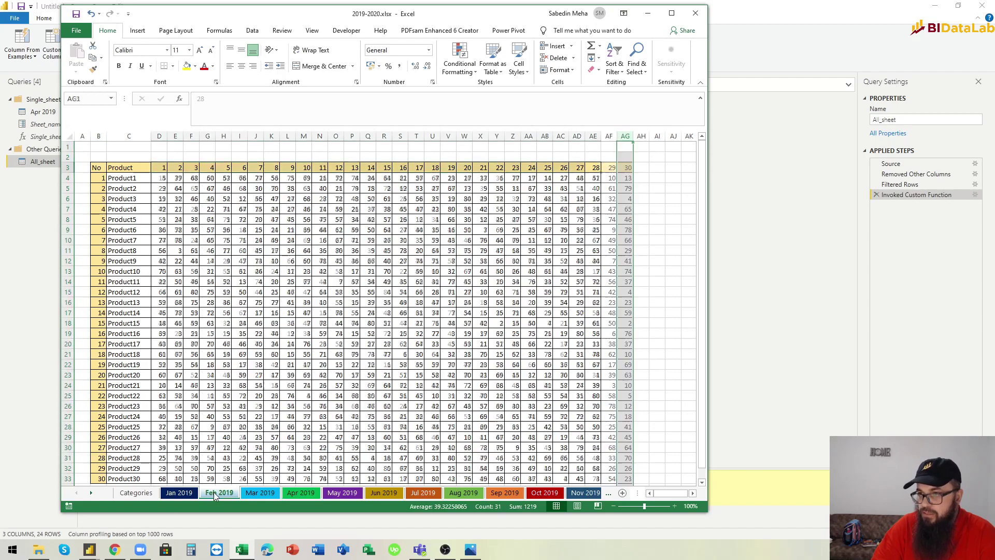
{"action": "left_click", "coordinate": [594, 136]}
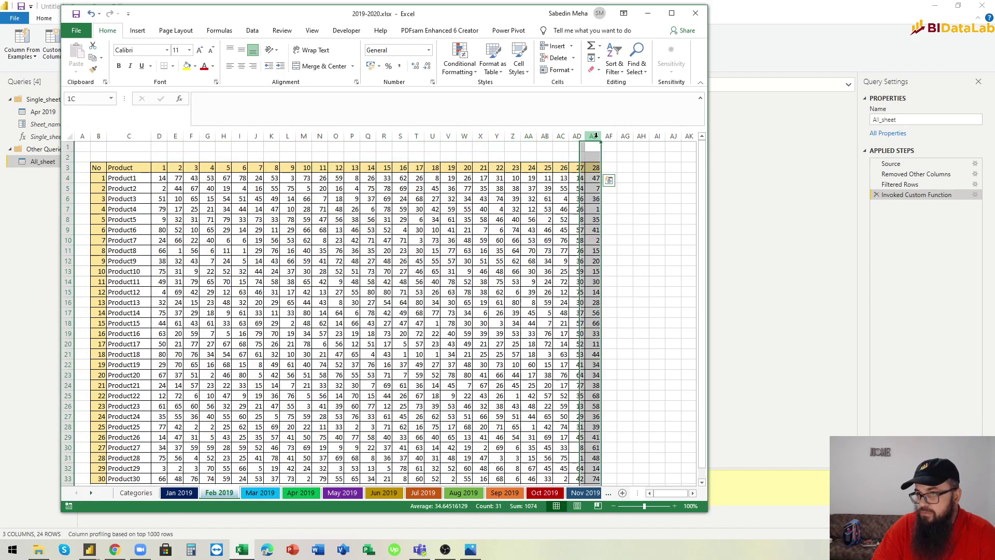
{"action": "left_click_drag", "start_coordinate": [594, 167], "coordinate": [104, 169]}
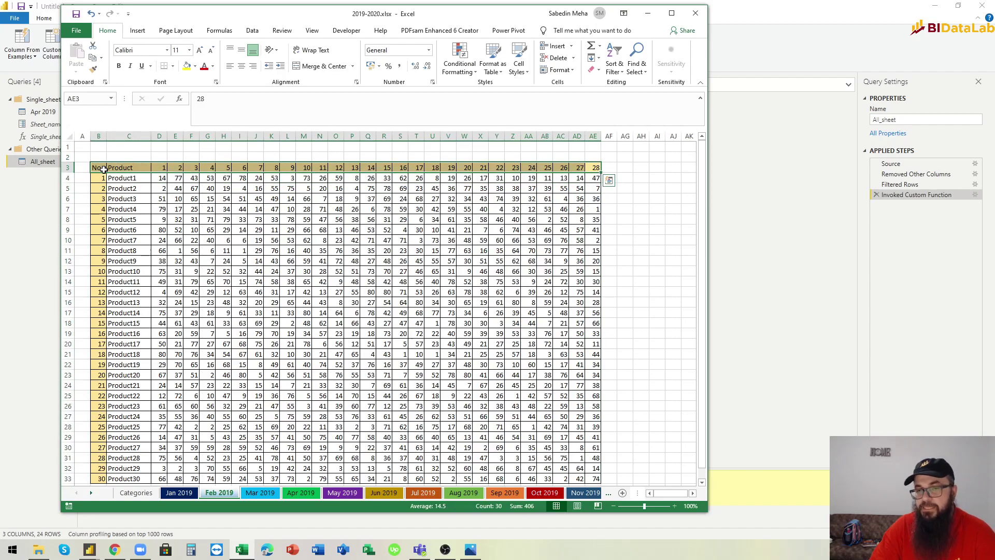
{"action": "left_click", "coordinate": [648, 13]}
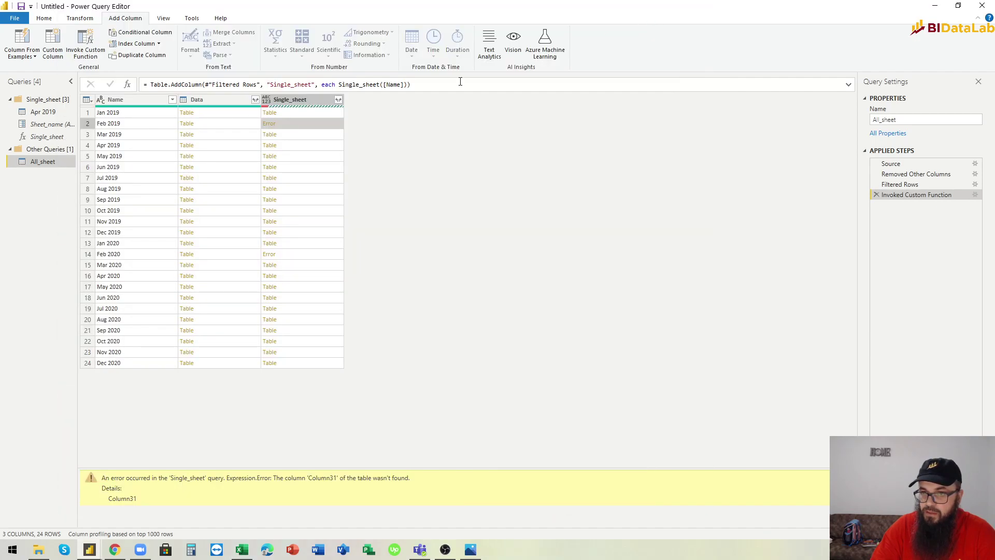
Delete the Changed Type step and every step after it from the Apr 2019 query
{"action": "left_click", "coordinate": [49, 113]}
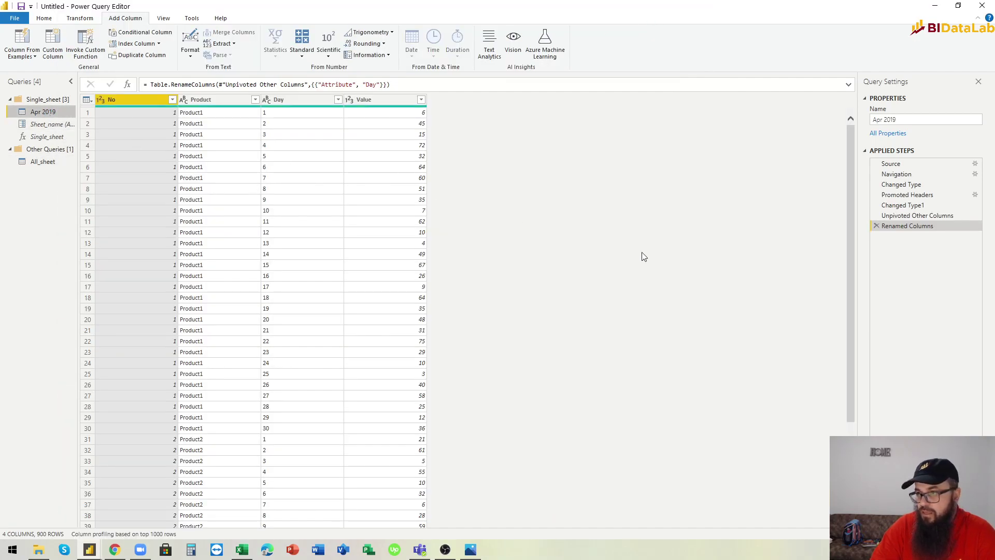
{"action": "right_click", "coordinate": [892, 185]}
{"action": "left_click", "coordinate": [932, 228]}
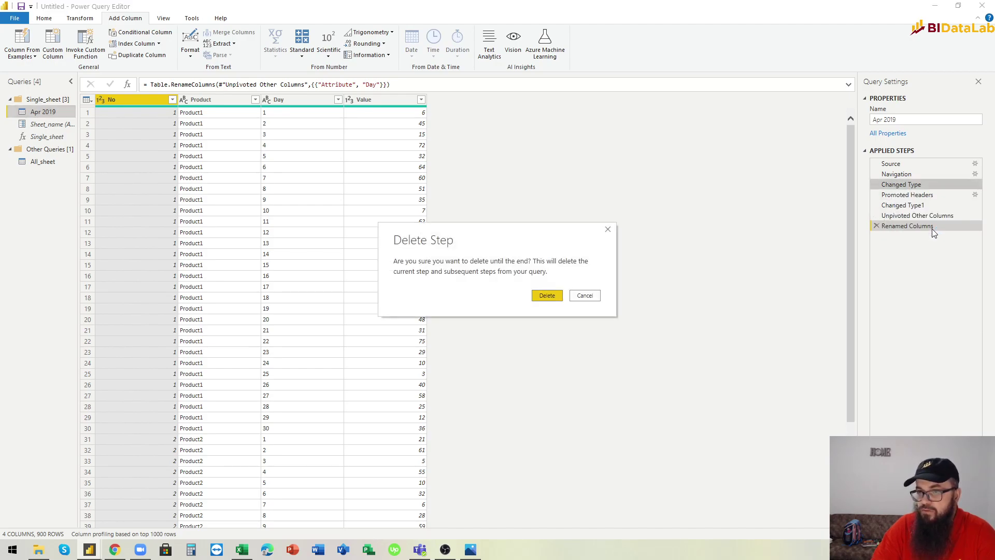
{"action": "left_click", "coordinate": [550, 300]}
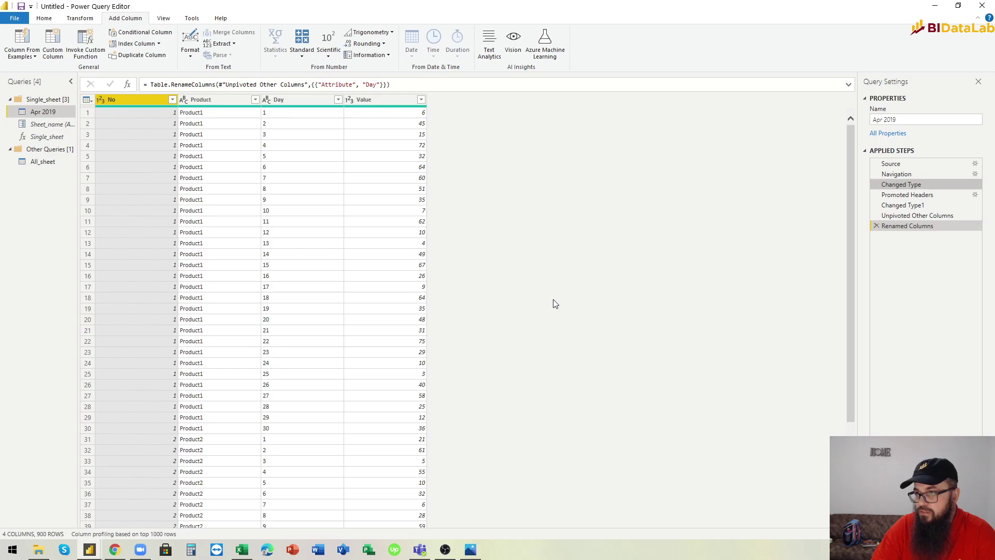
Replace the Navigation step by drilling into the Apr 2019 table from Source again, and remove the added Changed Type step
{"action": "left_click", "coordinate": [877, 174]}
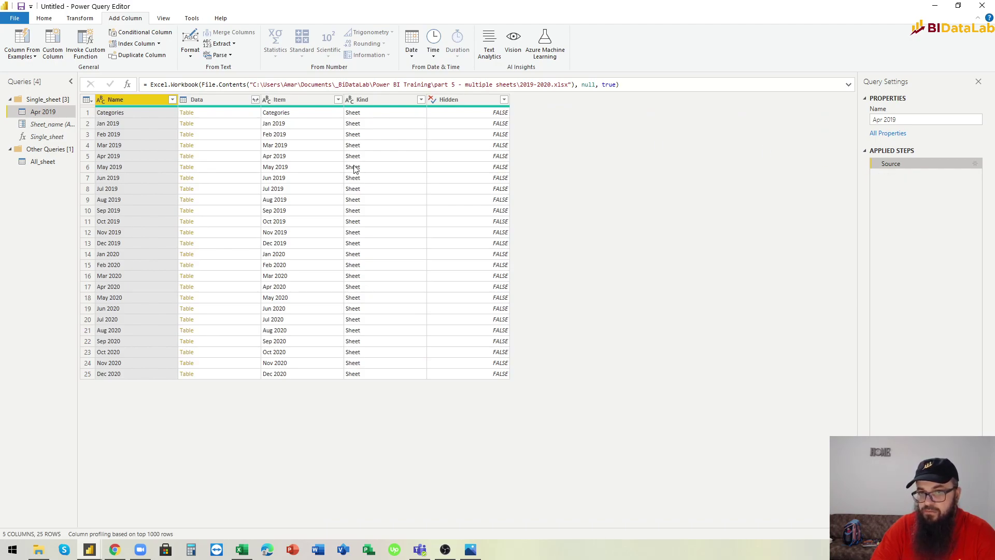
{"action": "left_click", "coordinate": [189, 160]}
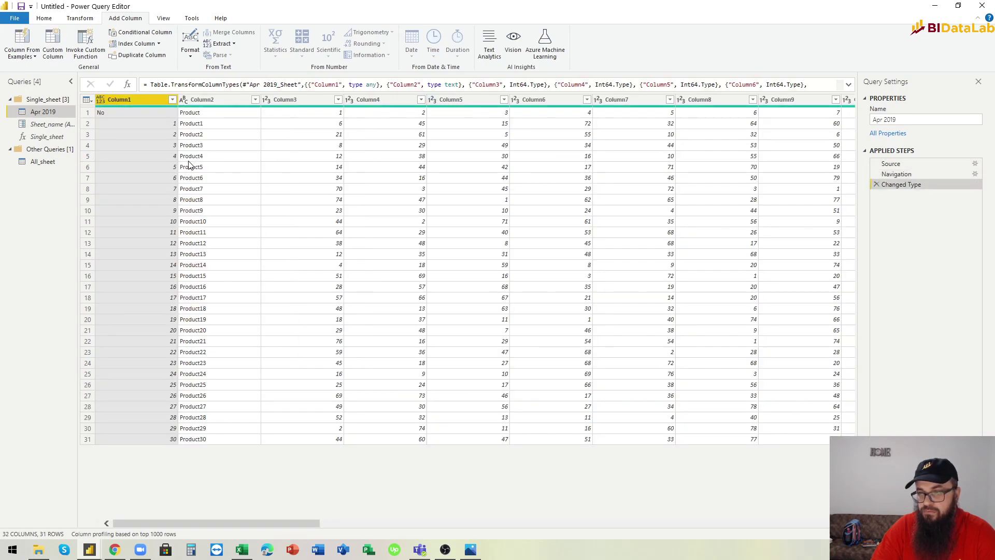
{"action": "left_click", "coordinate": [875, 185]}
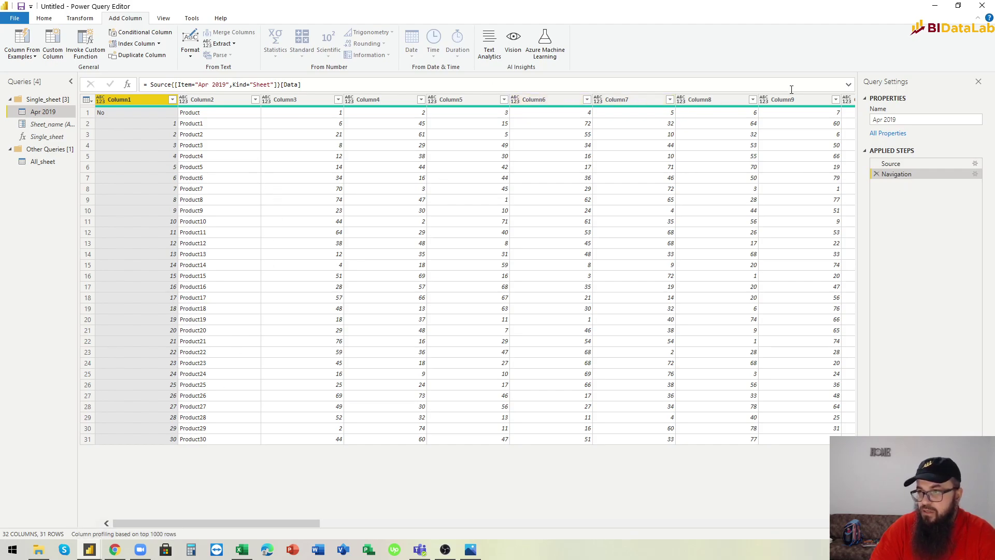
Replace "Apr 2019" with the Sheet_name parameter in the Navigation step's formula, and remove the Changed Type step
{"action": "left_click", "coordinate": [848, 85]}
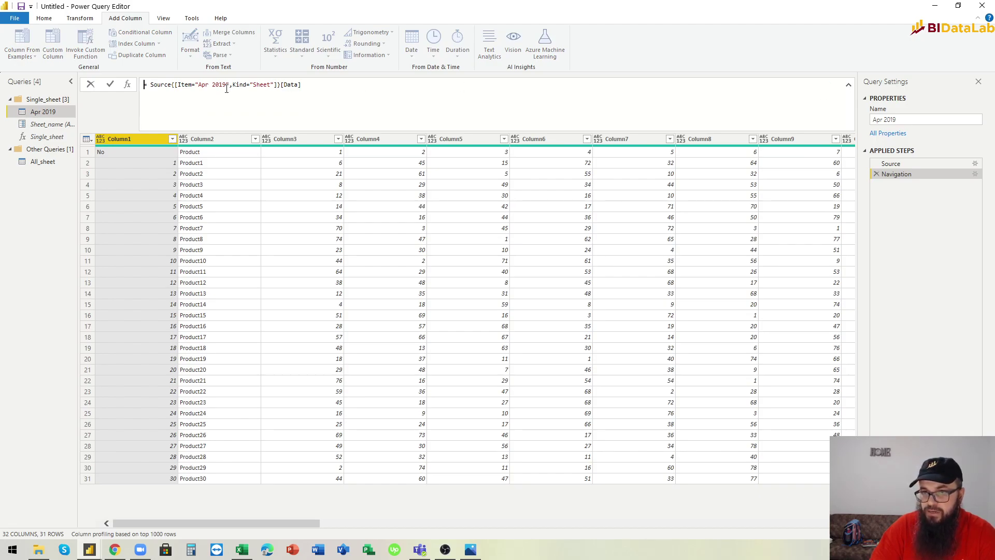
{"action": "left_click_drag", "start_coordinate": [230, 85], "coordinate": [195, 86]}
{"action": "type", "text": "shee"}
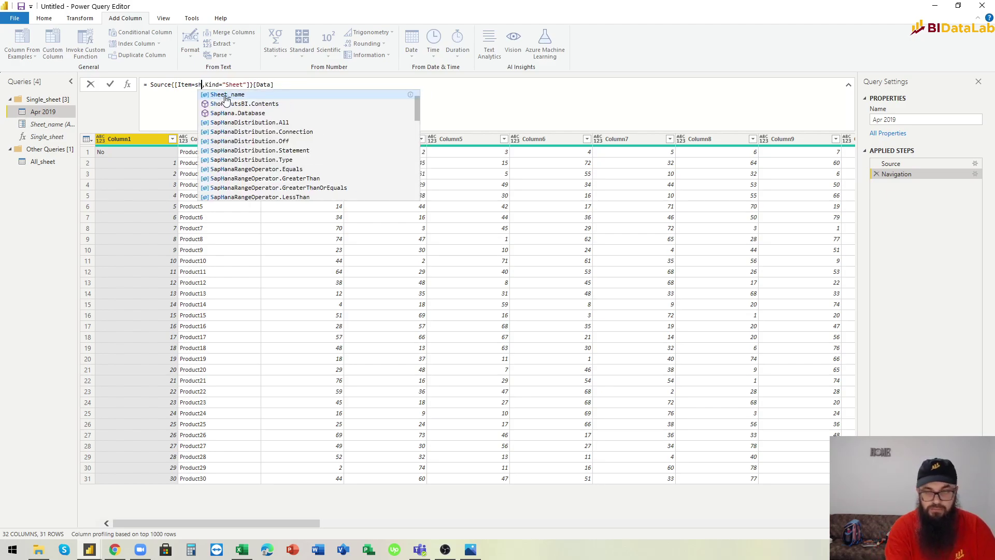
{"action": "left_click", "coordinate": [226, 99]}
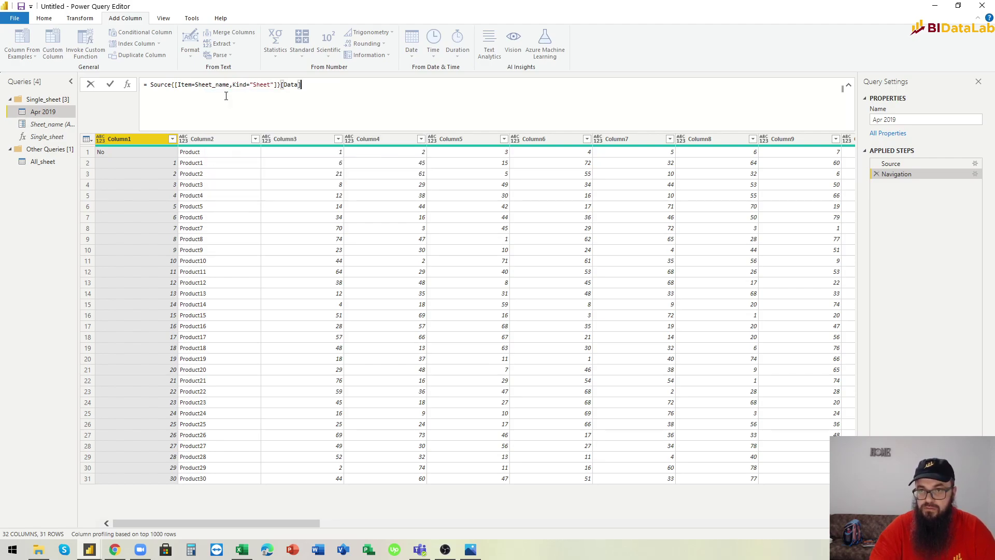
{"action": "key", "text": "Return"}
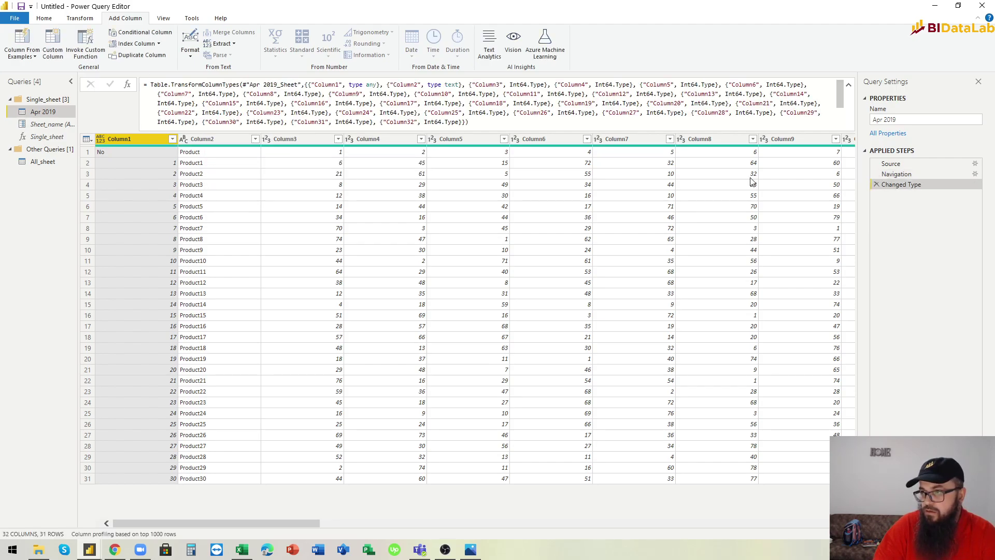
{"action": "left_click", "coordinate": [876, 184]}
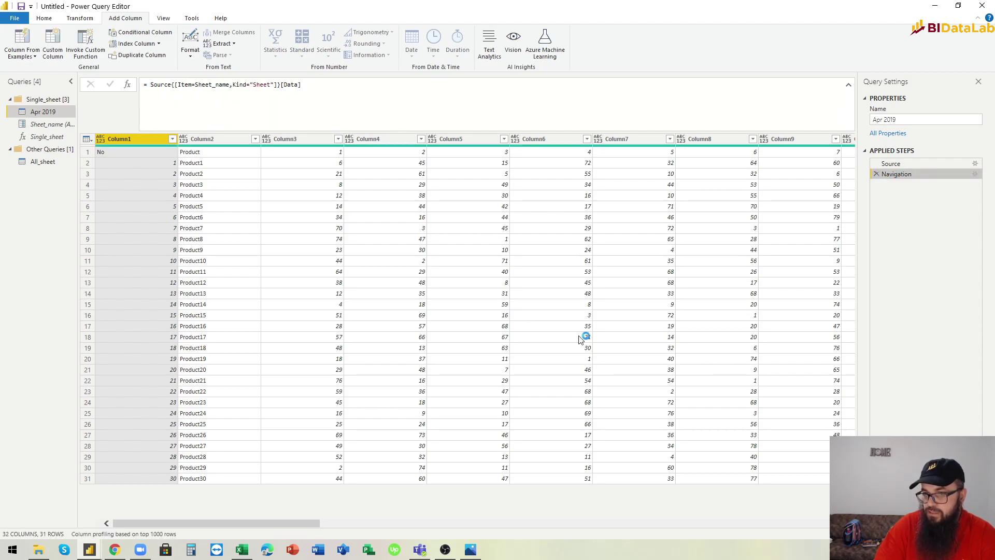
{"action": "mouse_move", "coordinate": [267, 523]}
{"action": "left_mouse_down"}
{"action": "mouse_move", "coordinate": [823, 524]}
{"action": "mouse_move", "coordinate": [254, 524]}
{"action": "left_mouse_up"}
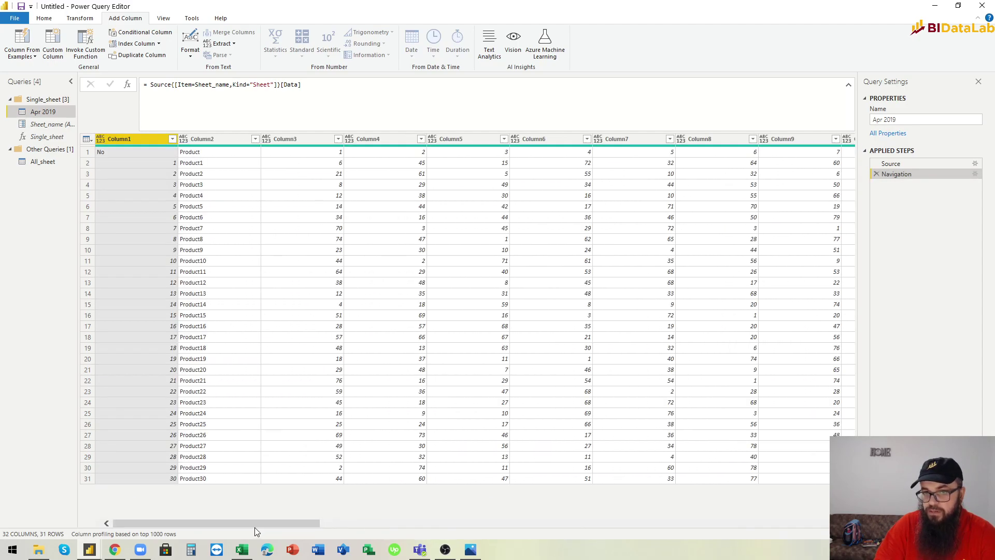
Check the Single_sheet column in All_sheet by previewing the tables of several 2020 months, and review the Apr 2019 query's data
{"action": "left_click", "coordinate": [42, 164]}
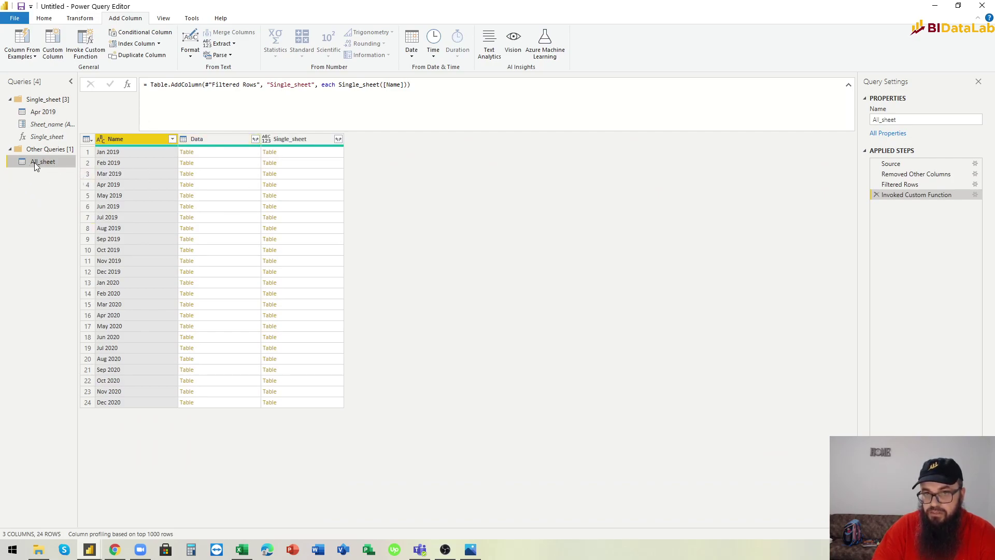
{"action": "left_click_drag", "start_coordinate": [304, 166], "coordinate": [309, 318]}
{"action": "left_click", "coordinate": [306, 317]}
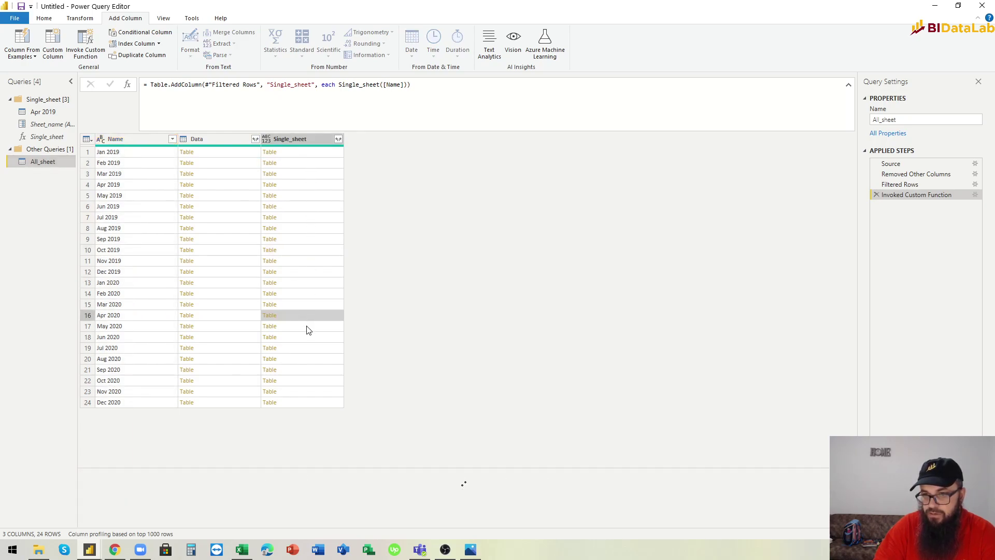
{"action": "left_click", "coordinate": [306, 335]}
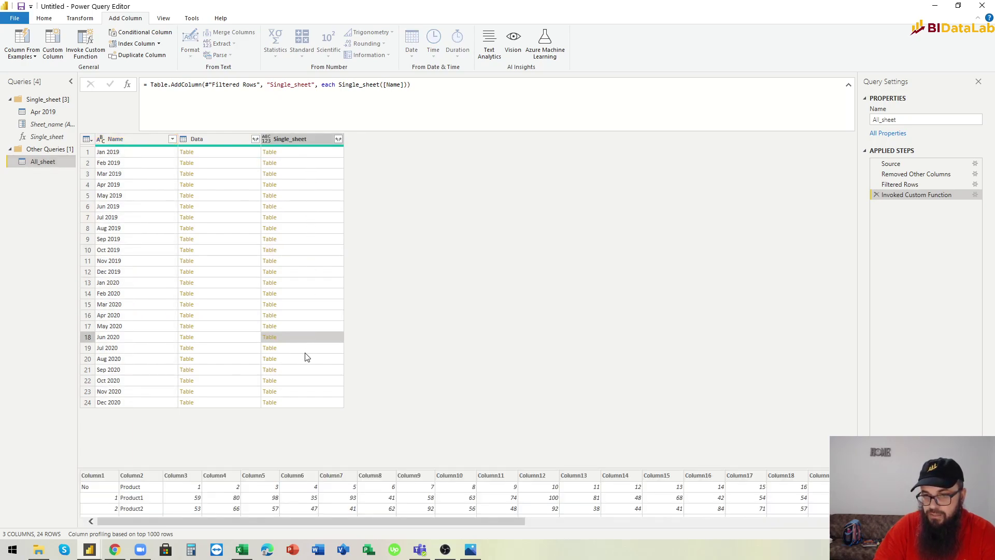
{"action": "left_click", "coordinate": [305, 352]}
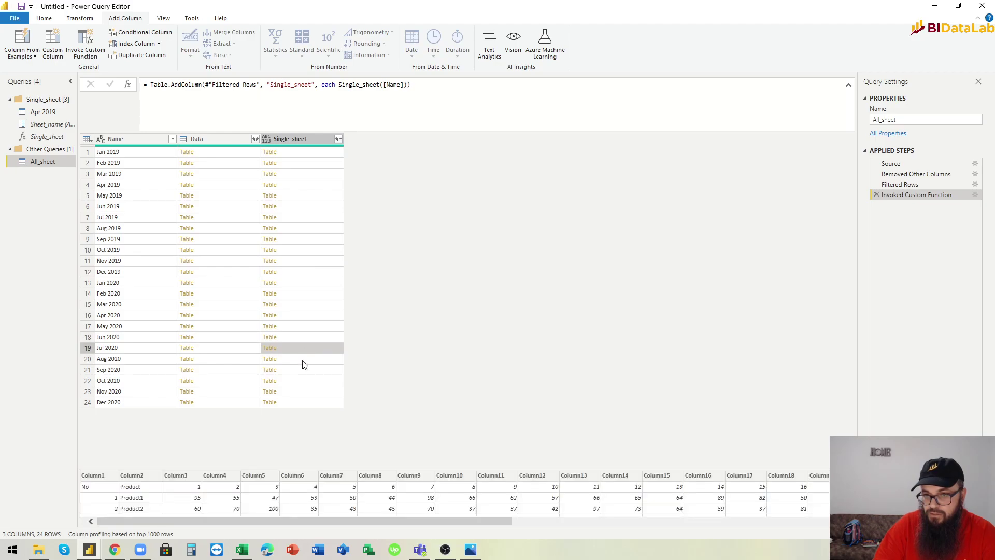
{"action": "left_click", "coordinate": [303, 360]}
{"action": "left_click", "coordinate": [302, 369]}
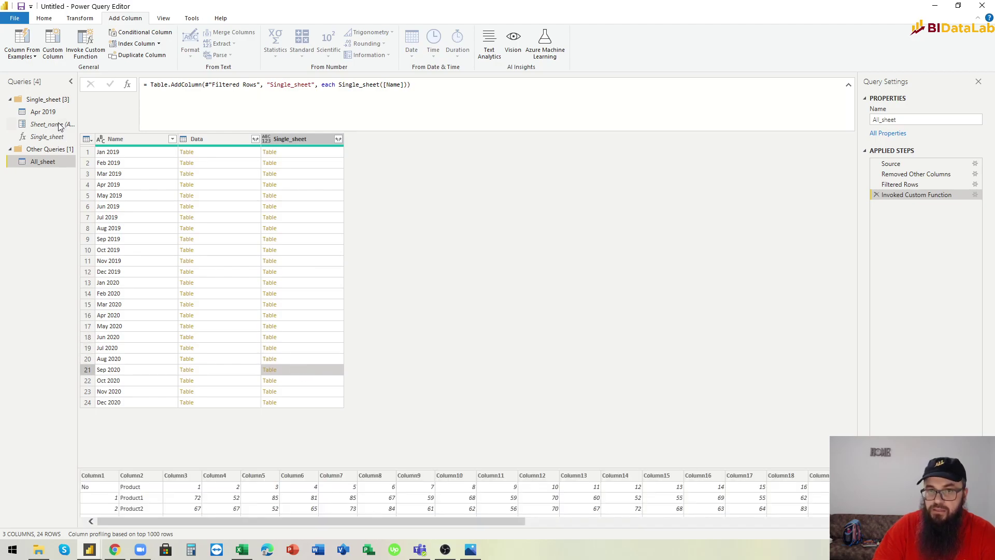
{"action": "left_click", "coordinate": [43, 112]}
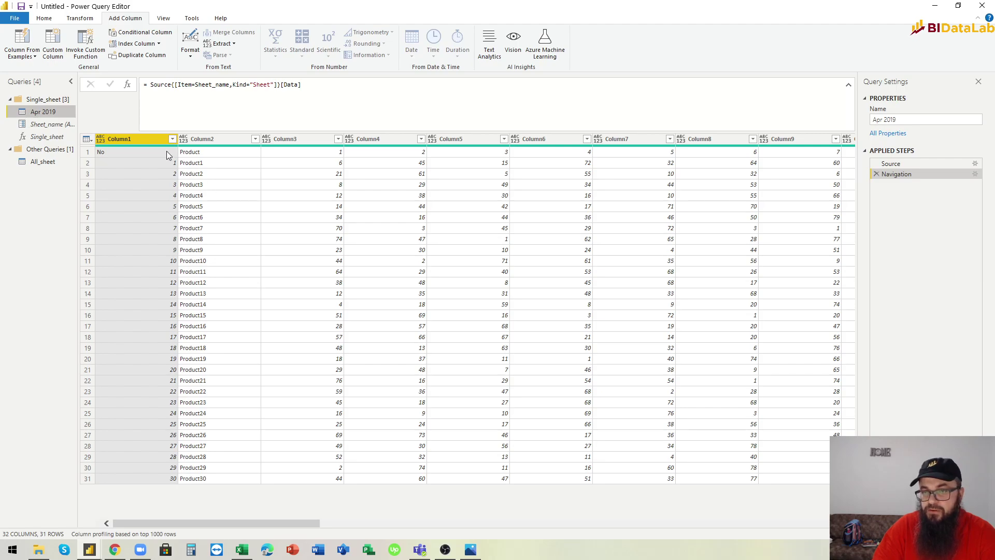
{"action": "left_click", "coordinate": [43, 162]}
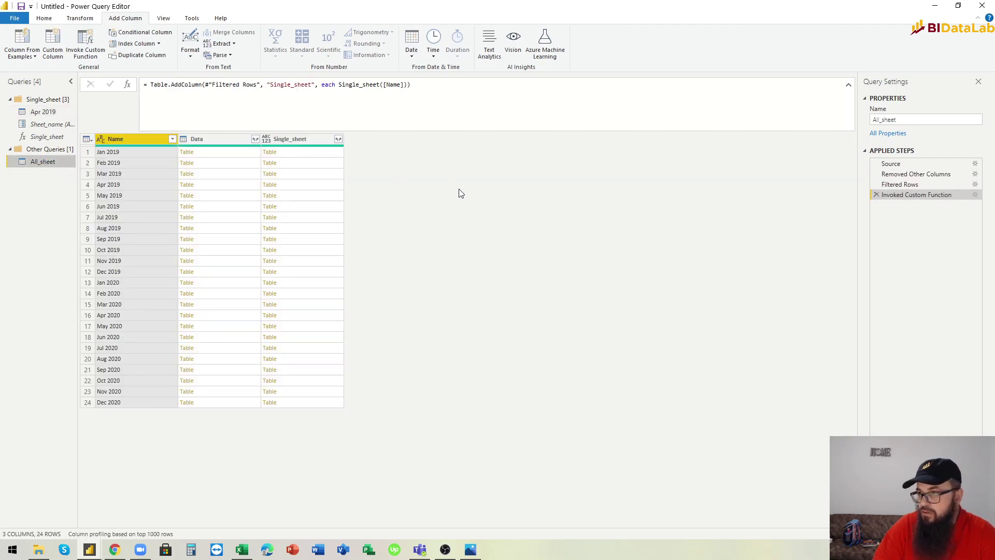
Remove the Data column from the All_sheet query
{"action": "left_click", "coordinate": [213, 138]}
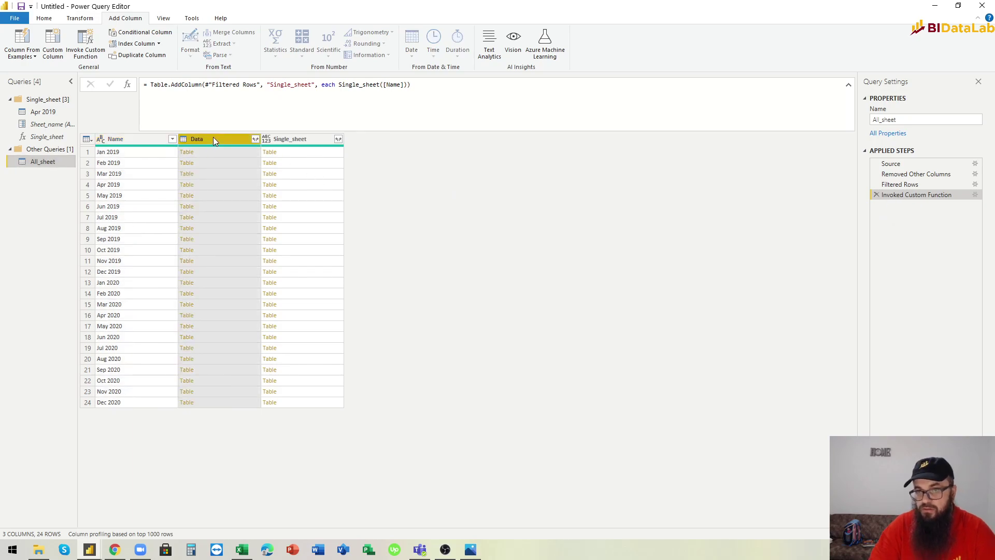
{"action": "right_click", "coordinate": [213, 138]}
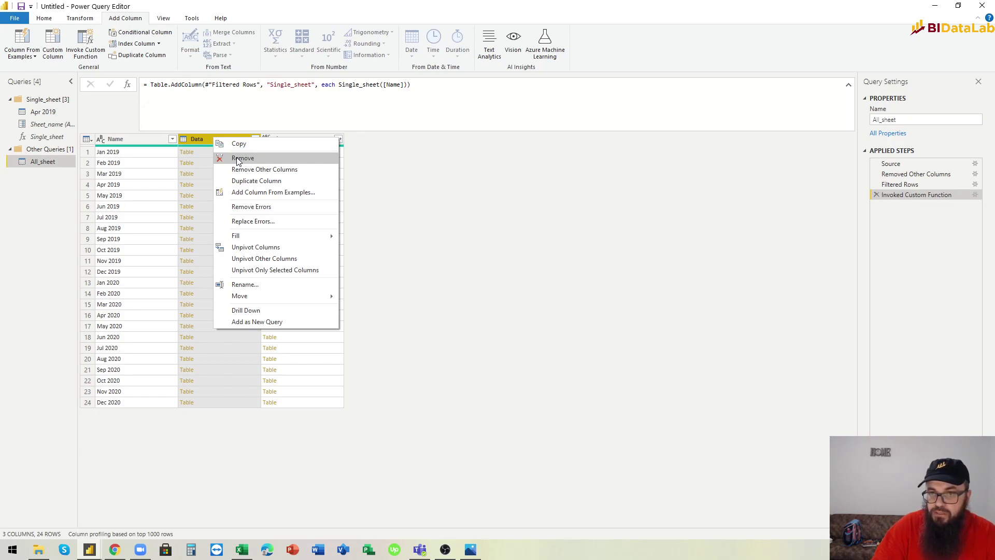
{"action": "left_click", "coordinate": [239, 159]}
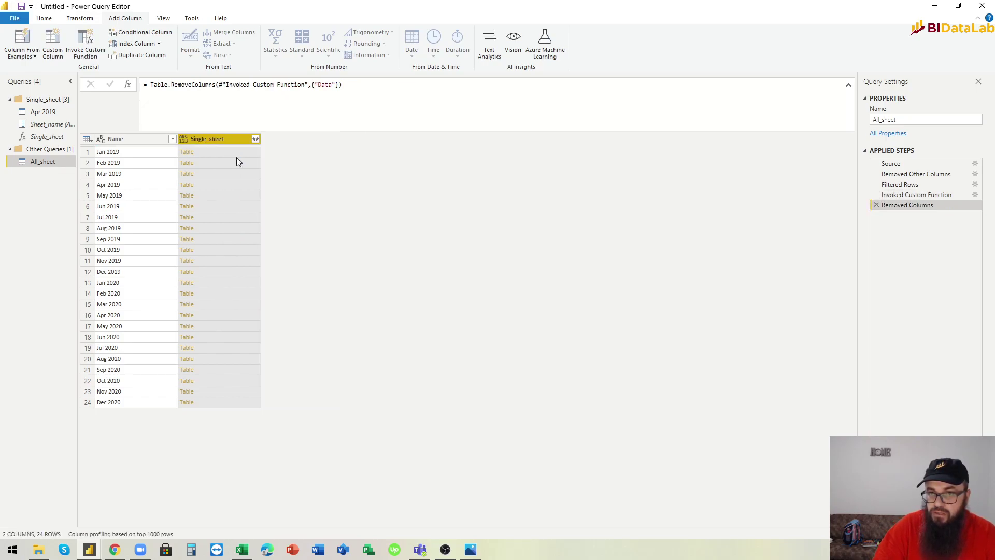
Expand the Single_sheet column with all its listed columns, without using the original column name as prefix
{"action": "left_click", "coordinate": [255, 139]}
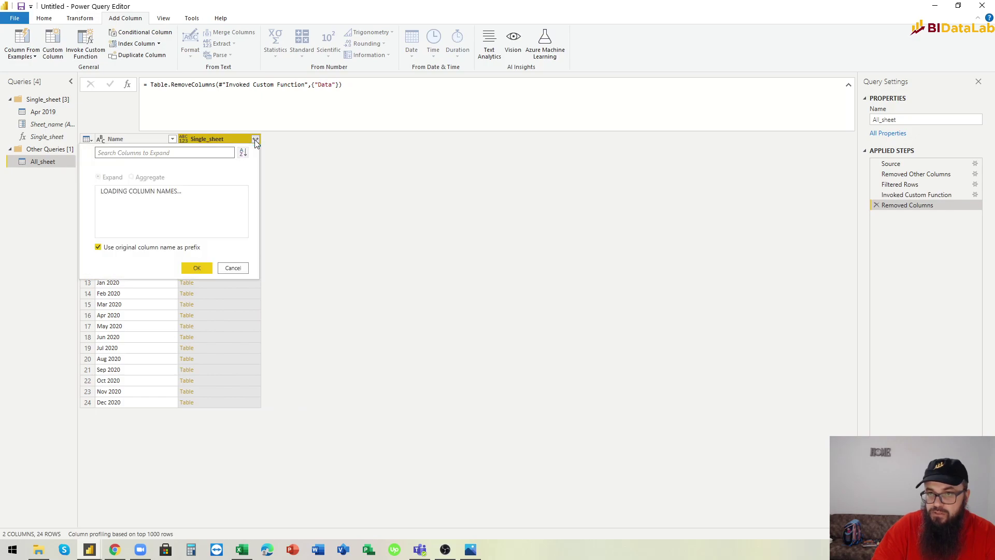
{"action": "left_click", "coordinate": [99, 378]}
{"action": "left_click", "coordinate": [98, 377]}
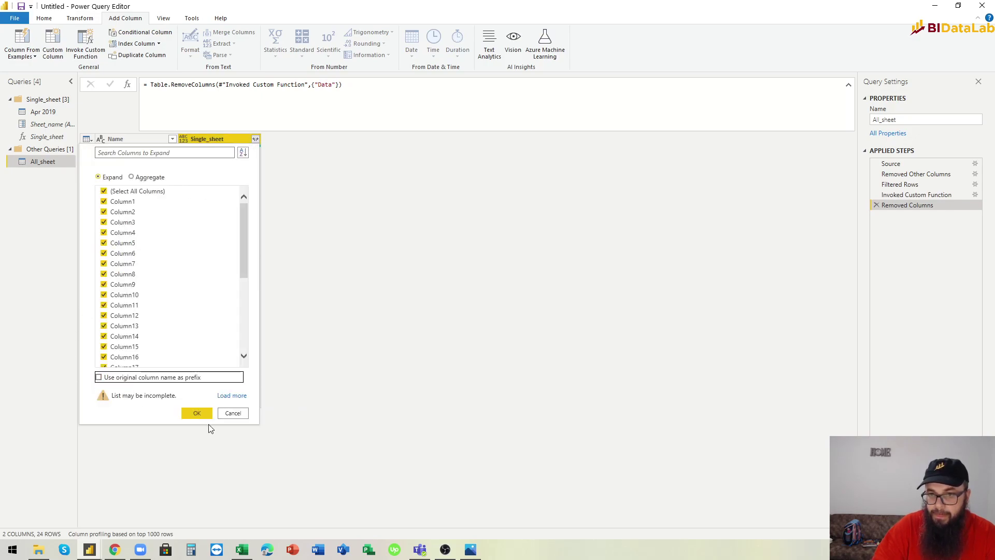
{"action": "left_click", "coordinate": [197, 413]}
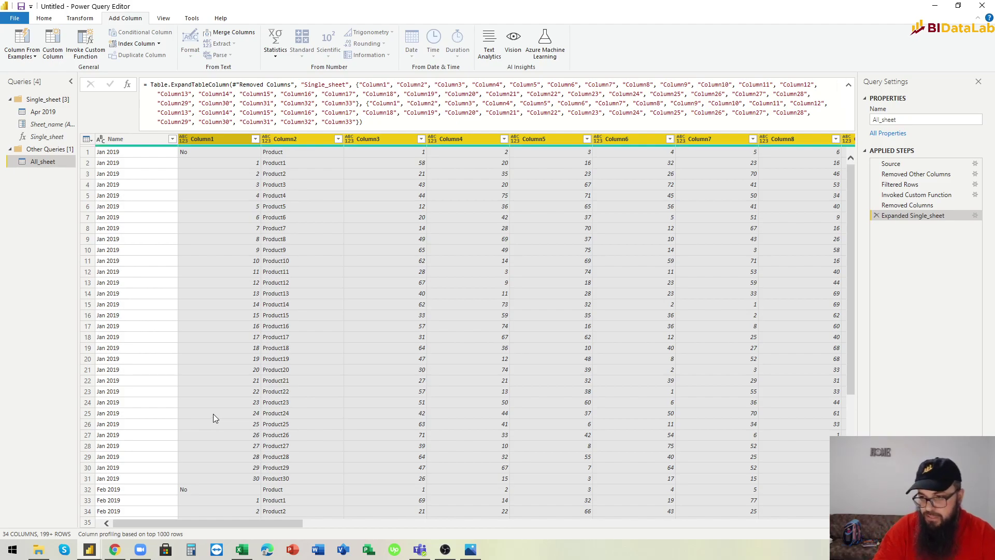
Examine the expanded All_sheet rows across the months, checking Column1 for the header row repeated at each month's start
{"action": "scroll", "coordinate": [417, 392], "scroll_direction": "down", "scroll_amount": 20}
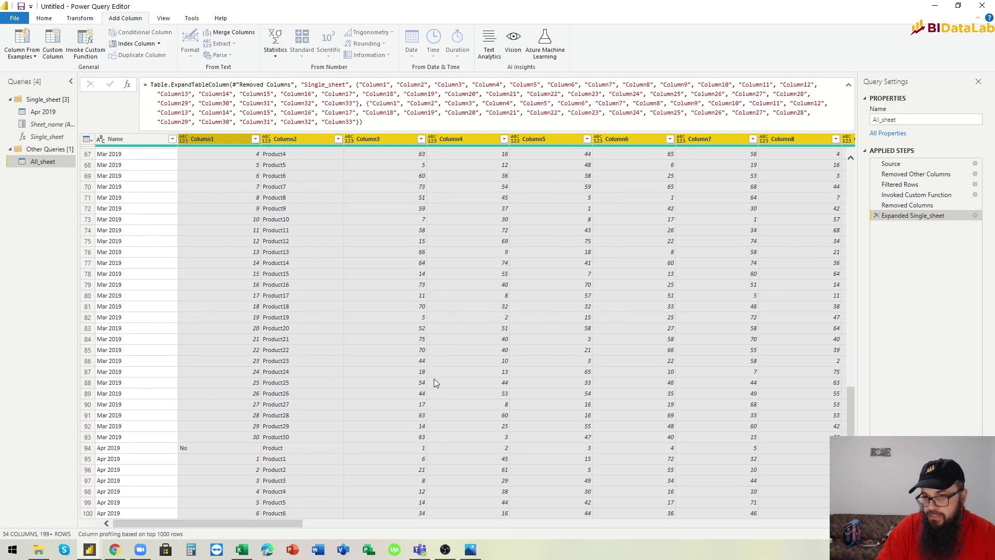
{"action": "scroll", "coordinate": [434, 379], "scroll_direction": "down", "scroll_amount": 20}
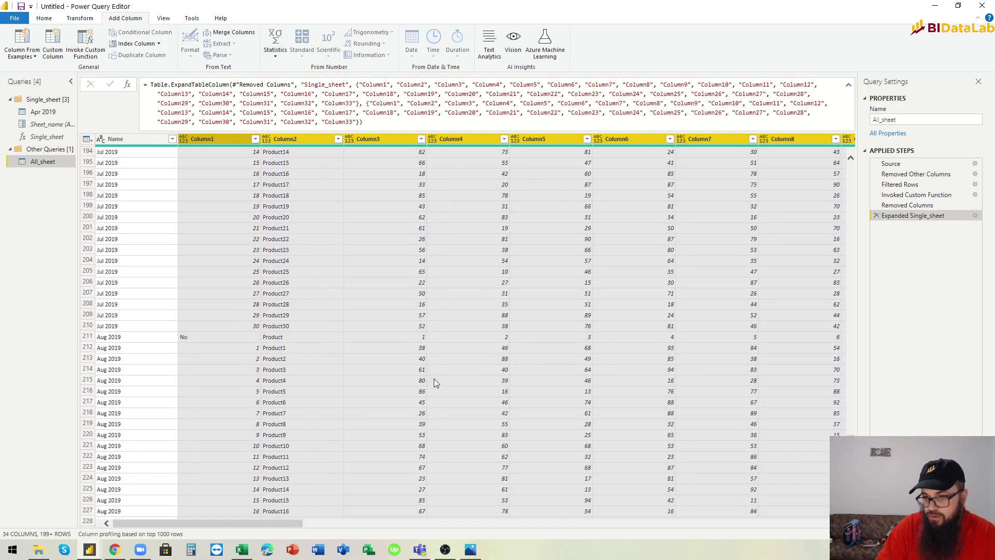
{"action": "scroll", "coordinate": [434, 378], "scroll_direction": "down", "scroll_amount": 15}
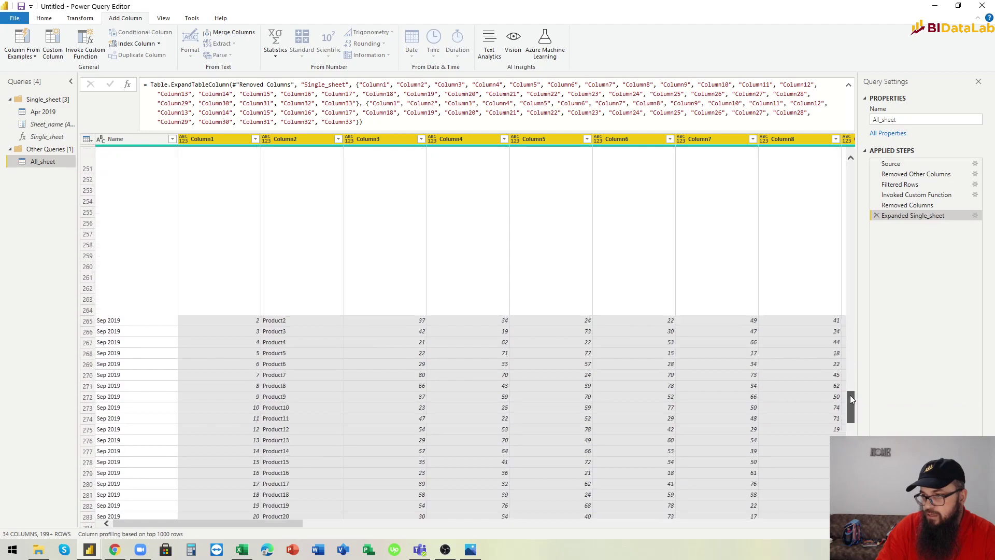
{"action": "left_click_drag", "start_coordinate": [850, 395], "coordinate": [851, 171]}
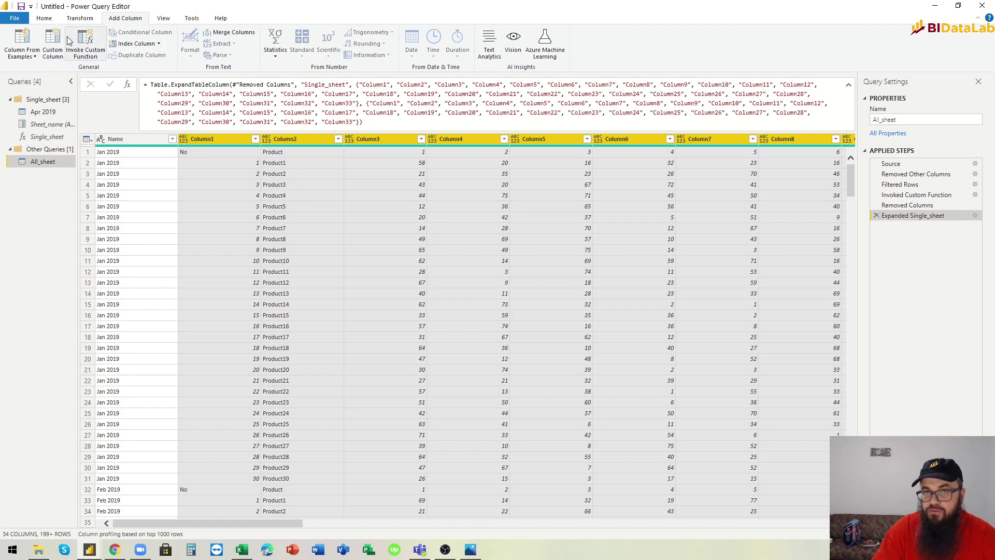
{"action": "left_click", "coordinate": [198, 154]}
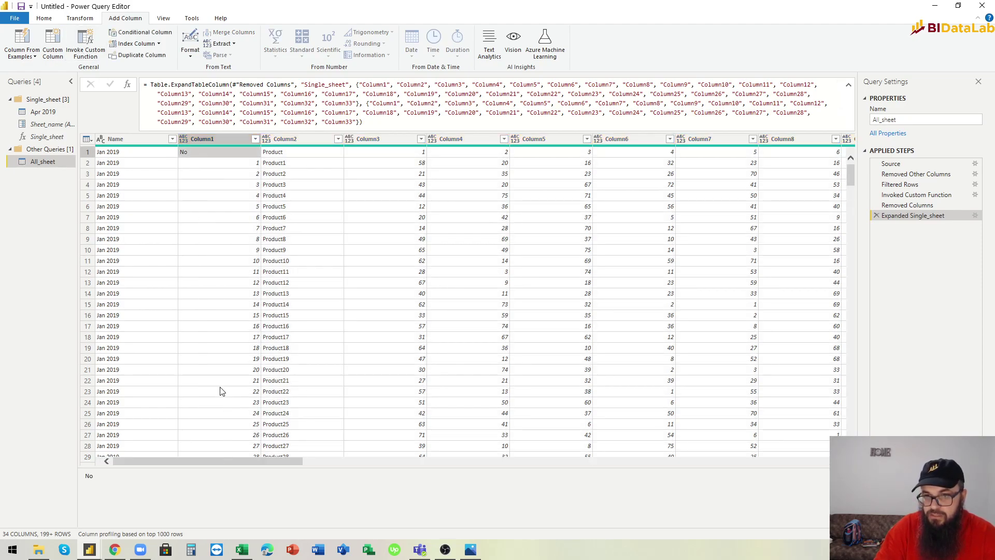
{"action": "scroll", "coordinate": [220, 390], "scroll_direction": "down", "scroll_amount": 4}
{"action": "left_click", "coordinate": [207, 363]}
{"action": "scroll", "coordinate": [209, 383], "scroll_direction": "down", "scroll_amount": 2}
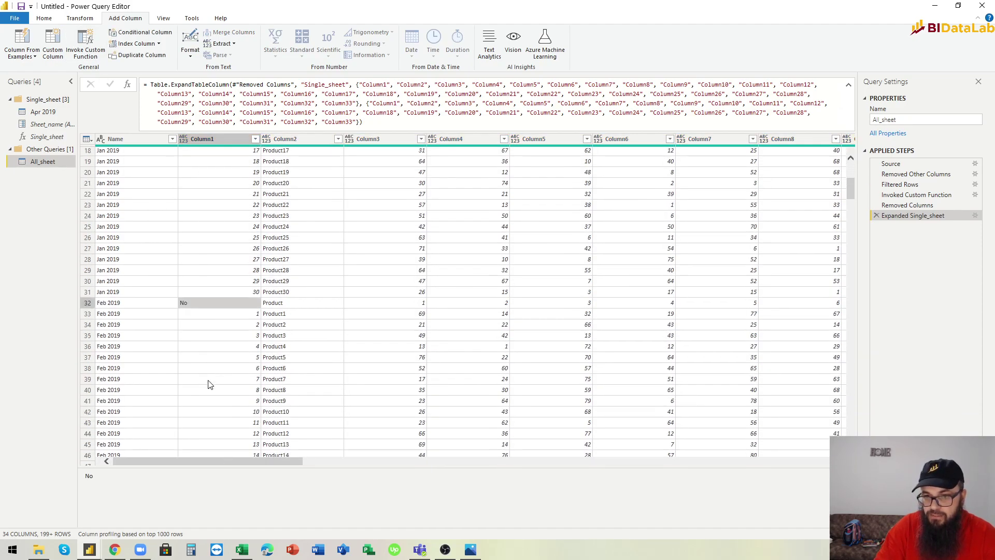
{"action": "scroll", "coordinate": [210, 384], "scroll_direction": "down", "scroll_amount": 10}
{"action": "left_click", "coordinate": [210, 331]}
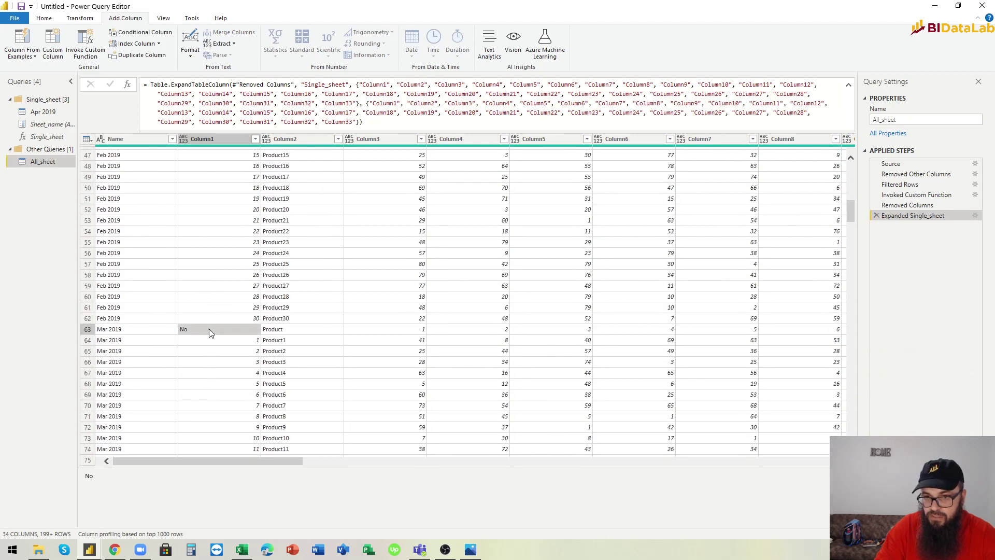
{"action": "scroll", "coordinate": [211, 362], "scroll_direction": "down", "scroll_amount": 10}
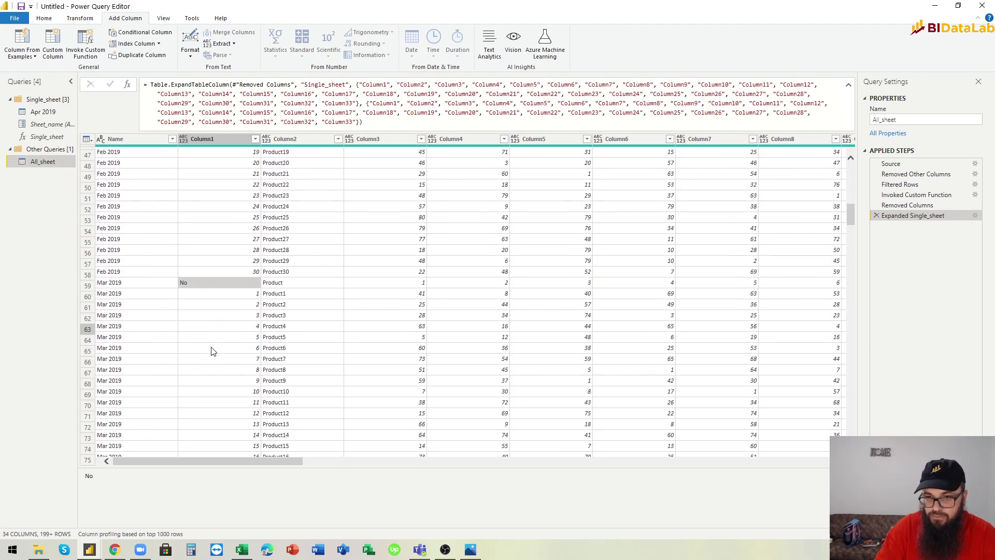
{"action": "left_click", "coordinate": [211, 298]}
{"action": "scroll", "coordinate": [218, 371], "scroll_direction": "up", "scroll_amount": 20}
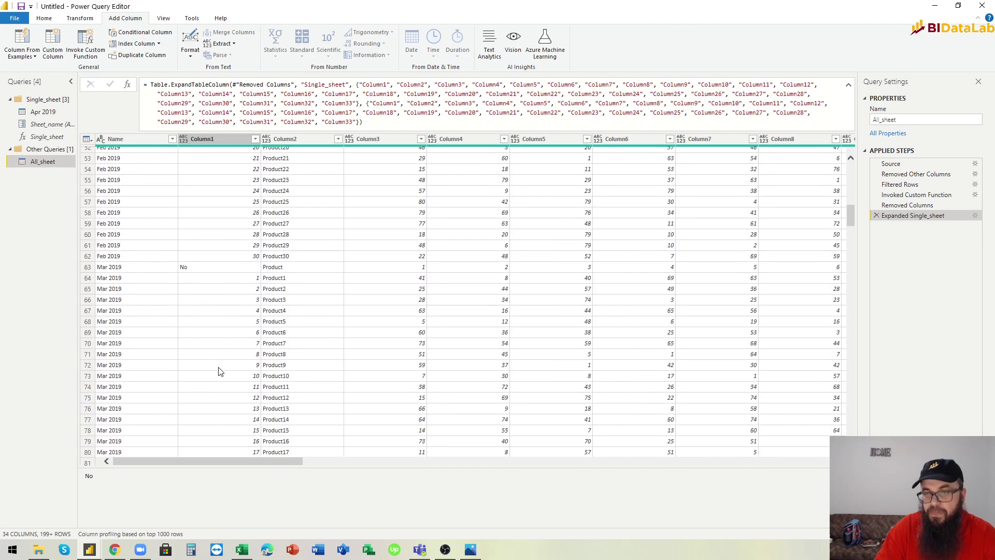
Promote the first row of All_sheet to headers and delete the automatically added Changed Type step
{"action": "left_click", "coordinate": [82, 19]}
{"action": "left_click", "coordinate": [47, 43]}
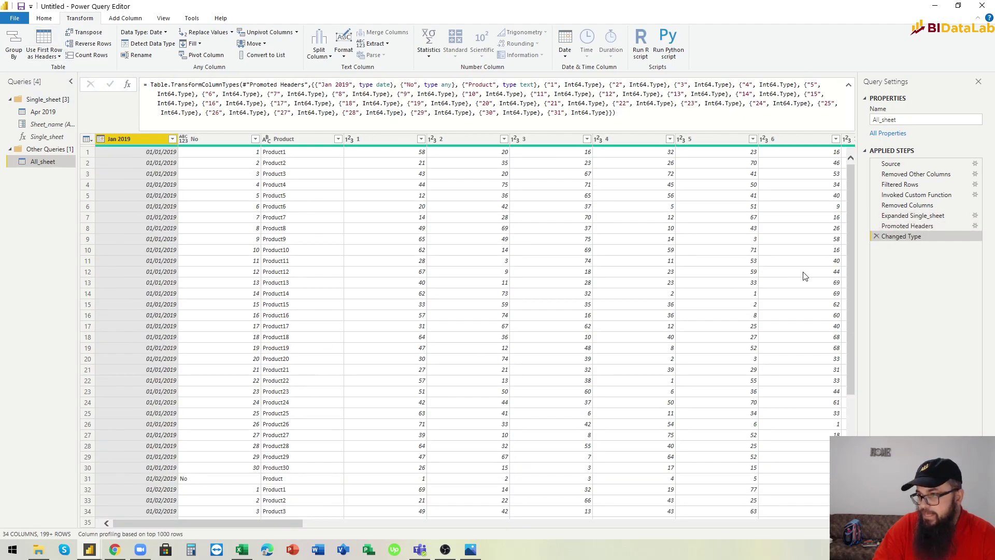
{"action": "left_click", "coordinate": [876, 236]}
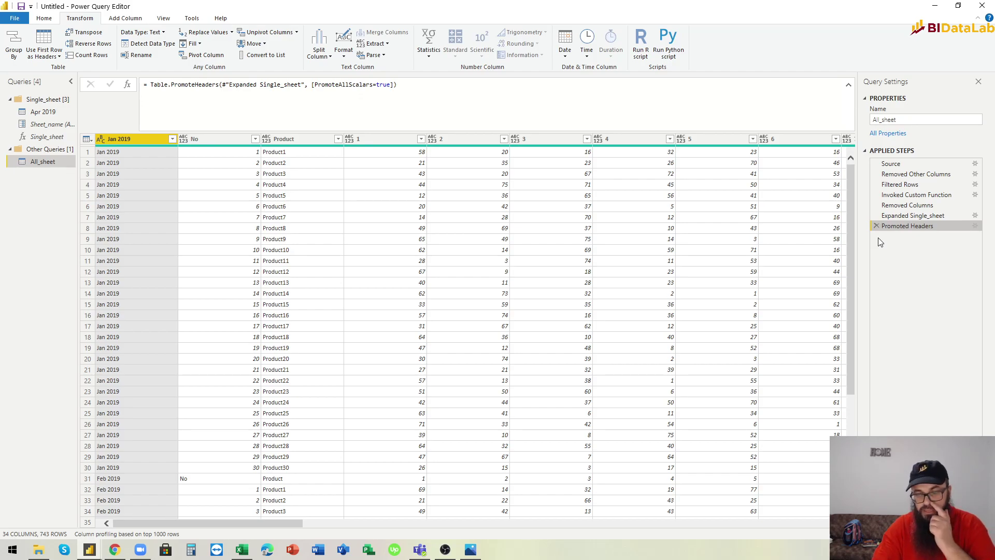
Filter the value "No" out of the No column and move that column in front of Jan 2019
{"action": "left_click", "coordinate": [255, 139]}
{"action": "scroll", "coordinate": [138, 373], "scroll_direction": "down", "scroll_amount": 5}
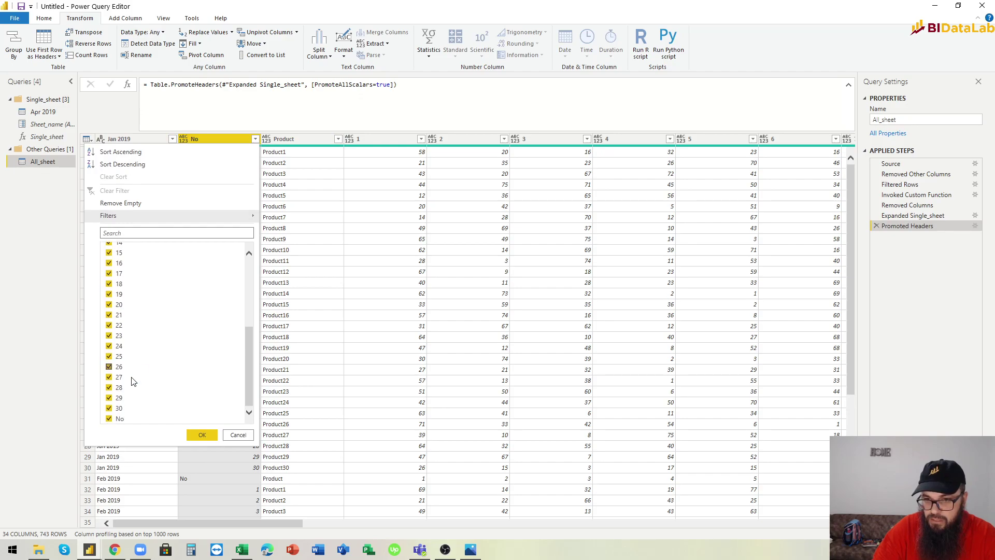
{"action": "left_click", "coordinate": [109, 418]}
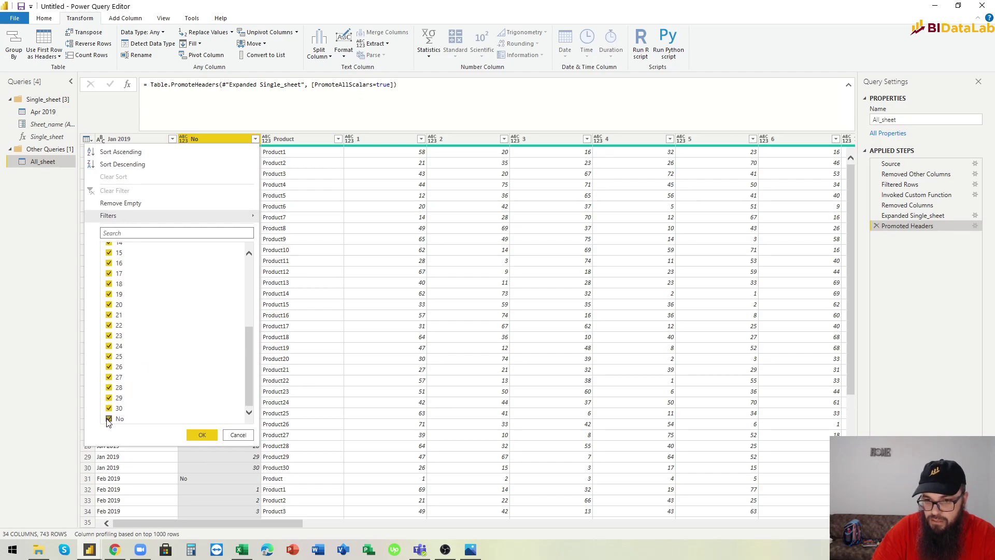
{"action": "left_click", "coordinate": [202, 434]}
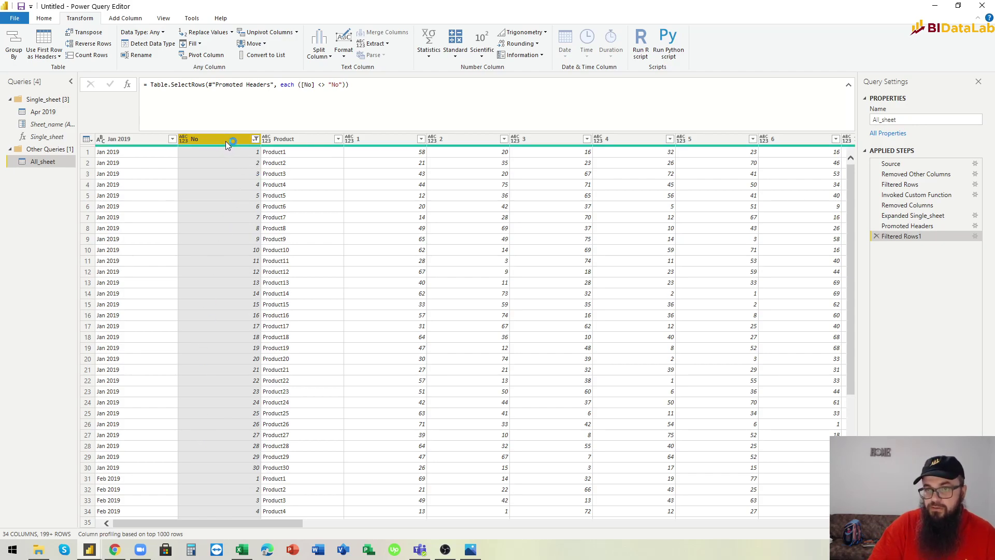
{"action": "left_click_drag", "start_coordinate": [228, 139], "coordinate": [135, 139]}
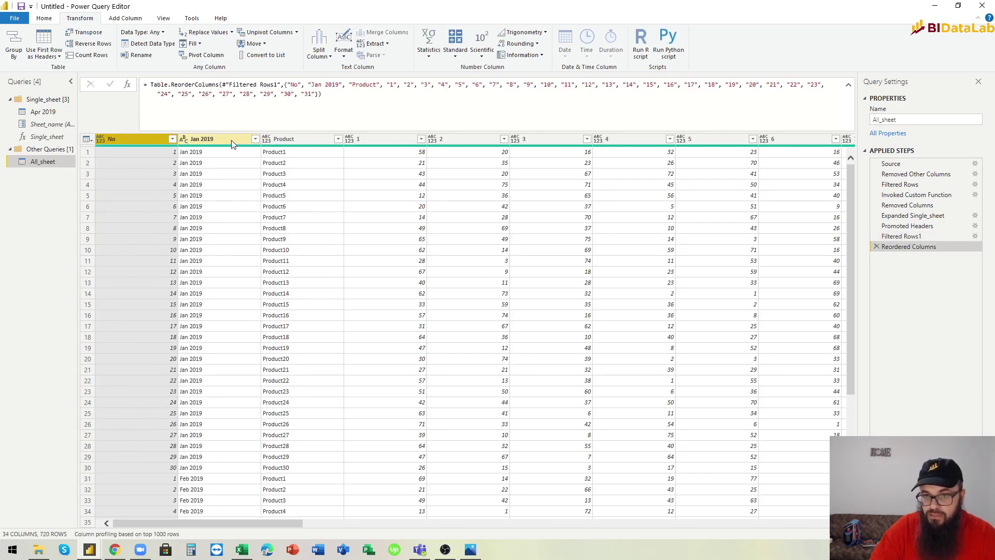
Switch to 2019-2020.xlsx in Excel and examine how the Feb 2019 sheet's day-number headers relate to its month name
{"action": "left_click", "coordinate": [202, 140]}
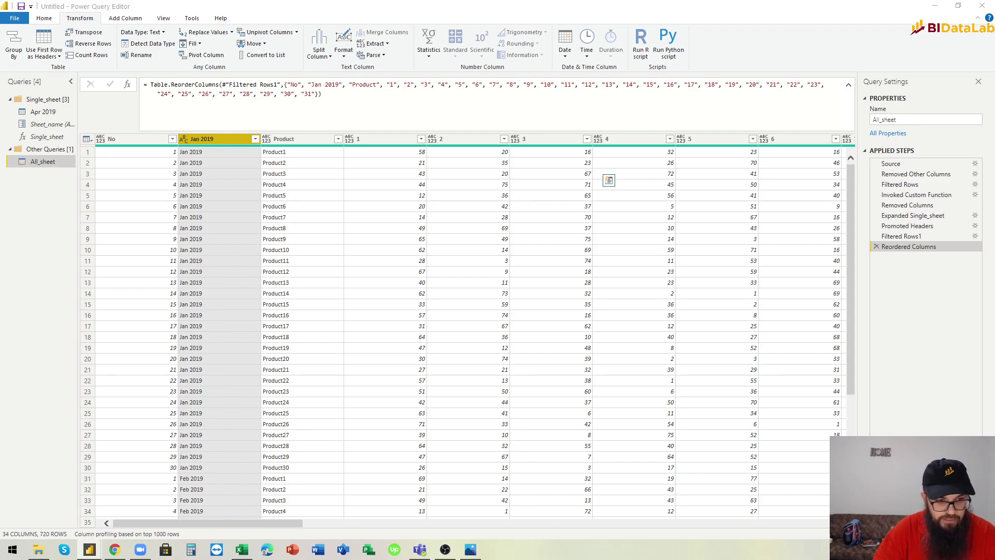
{"action": "key", "text": "alt+Tab"}
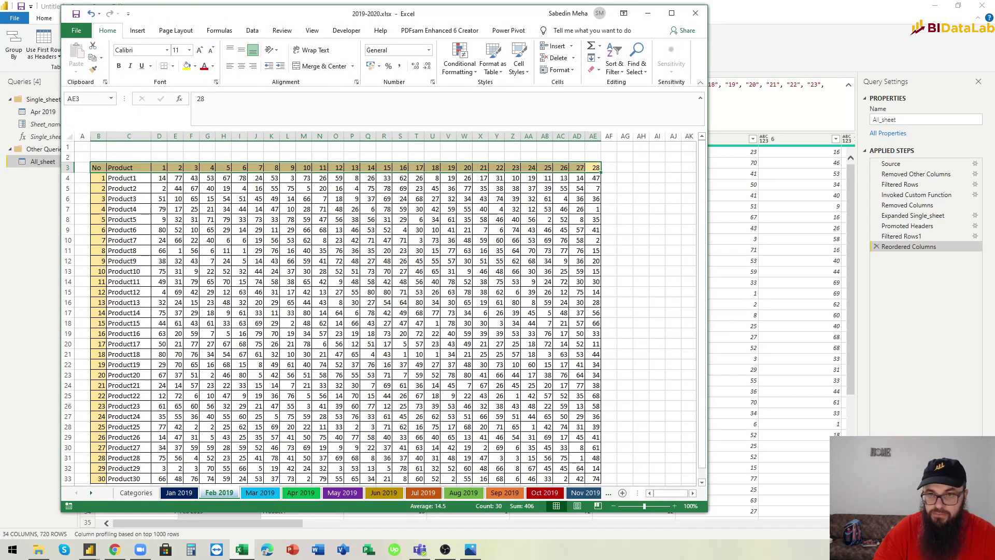
{"action": "left_click", "coordinate": [160, 168]}
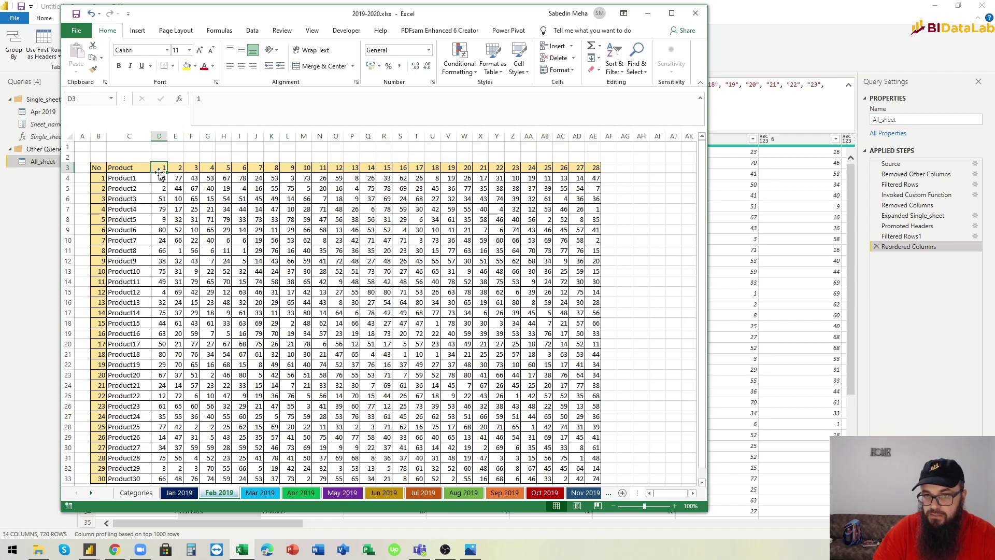
{"action": "left_click", "coordinate": [175, 169]}
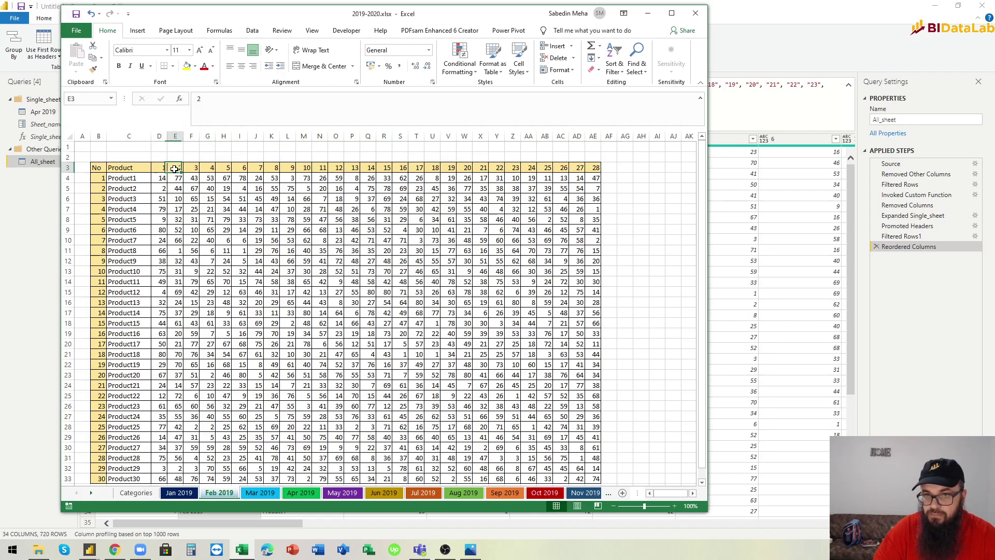
{"action": "left_click", "coordinate": [191, 169]}
{"action": "left_click", "coordinate": [208, 169]}
{"action": "left_click", "coordinate": [171, 168]}
{"action": "left_click", "coordinate": [162, 169]}
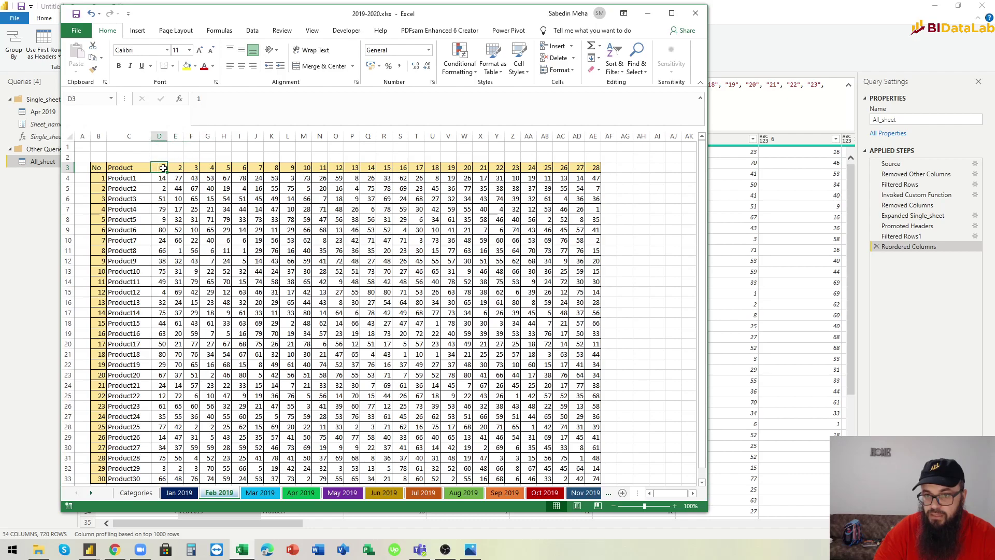
{"action": "double_click", "coordinate": [226, 494]}
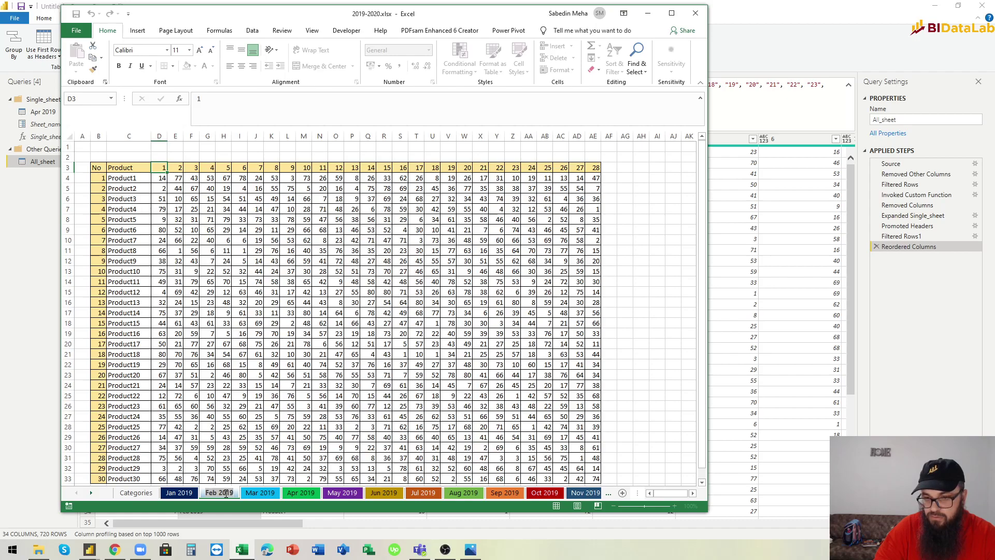
{"action": "left_click", "coordinate": [225, 492]}
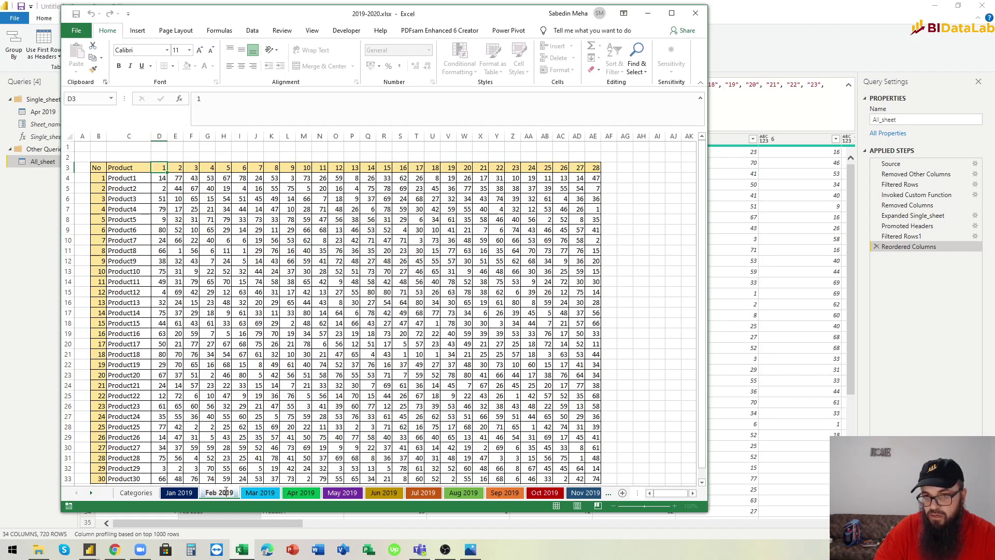
{"action": "left_click_drag", "start_coordinate": [160, 169], "coordinate": [579, 167]}
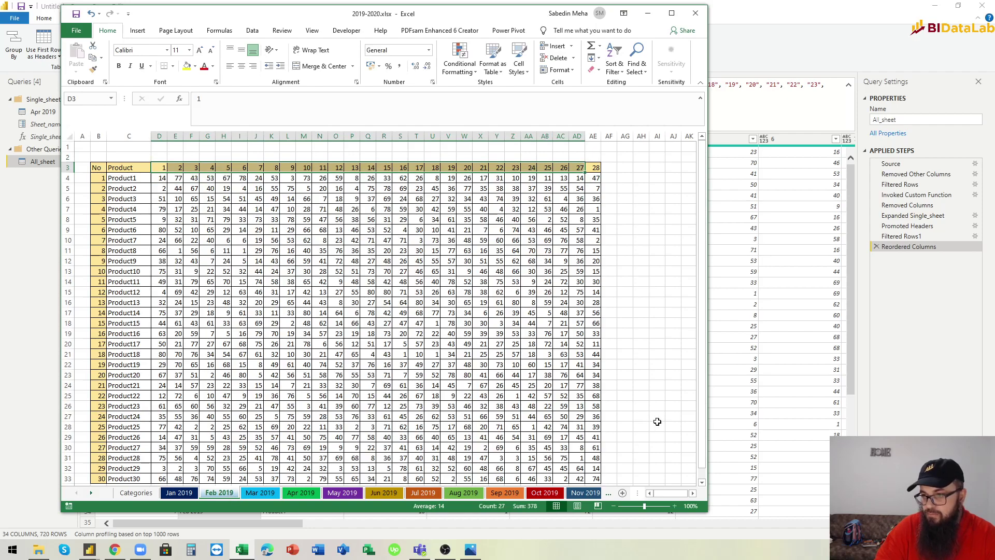
Return to Power Query Editor and unpivot all All_sheet columns except No, Jan 2019 and Product
{"action": "left_click", "coordinate": [785, 386]}
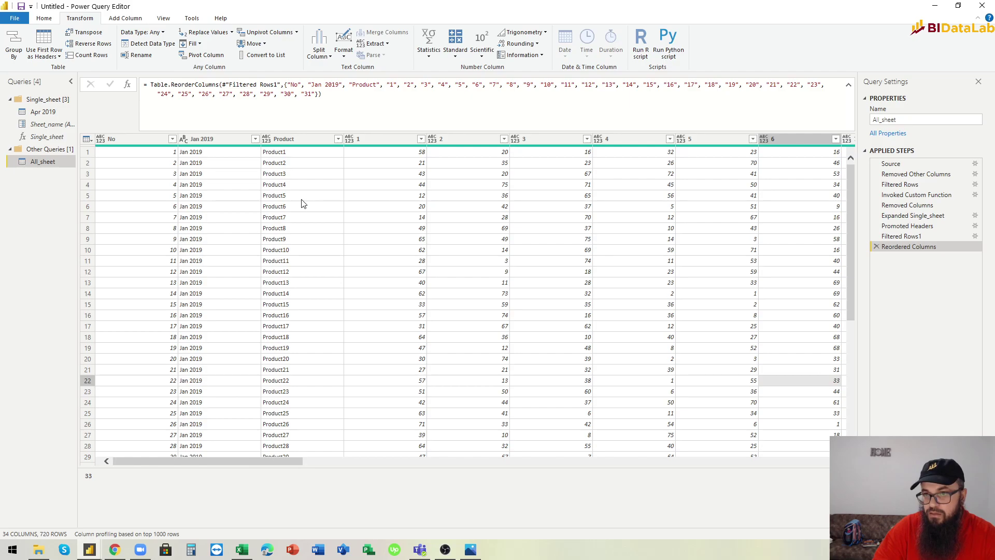
{"action": "left_click", "coordinate": [147, 139]}
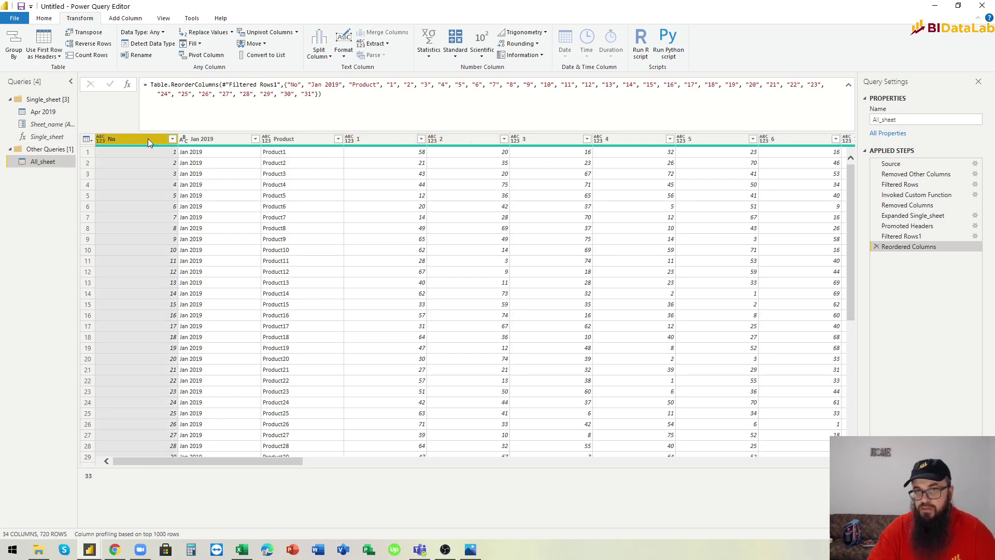
{"action": "left_click", "coordinate": [299, 139], "text": "shift"}
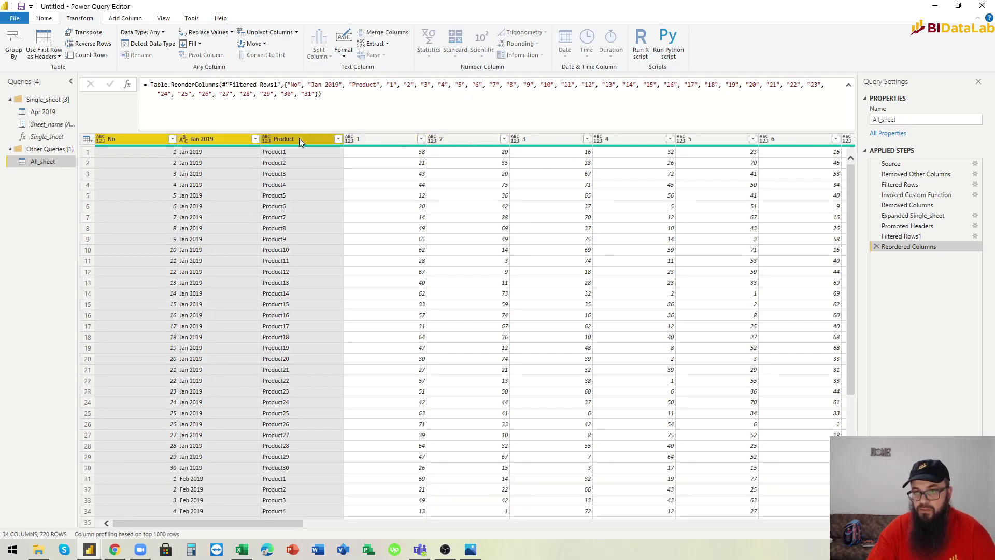
{"action": "right_click", "coordinate": [300, 138]}
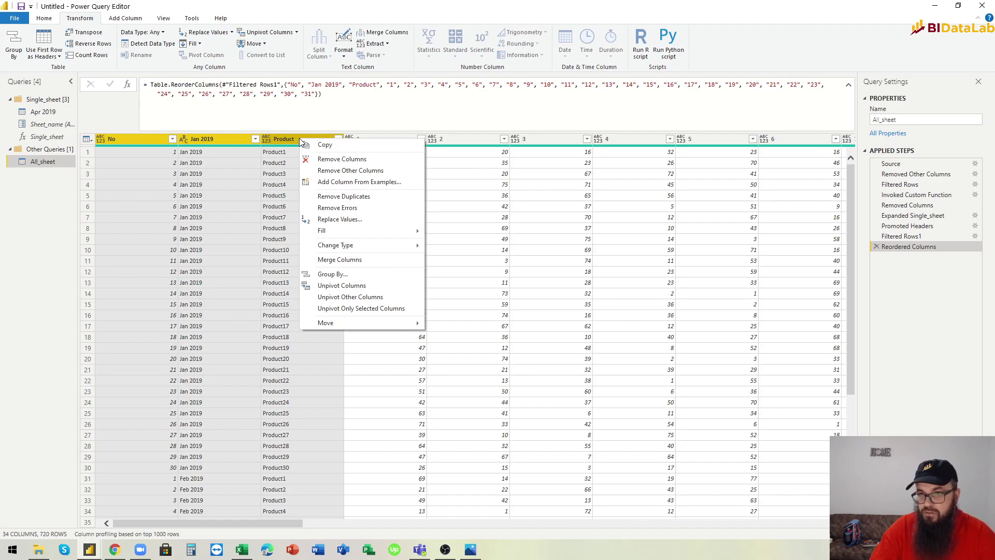
{"action": "left_click", "coordinate": [342, 297]}
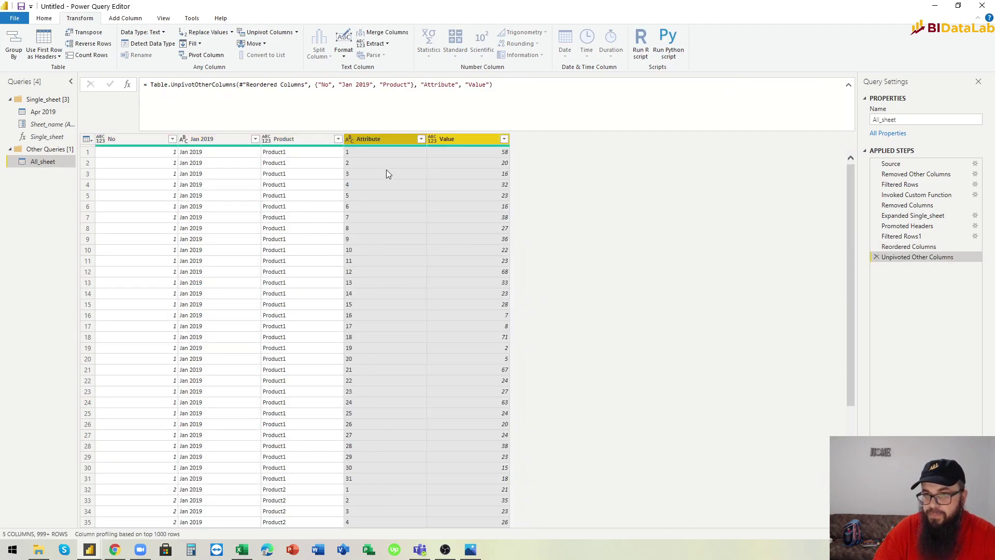
Rename the Attribute column of All_sheet as Day and move it in front of the Jan 2019 column
{"action": "double_click", "coordinate": [383, 139]}
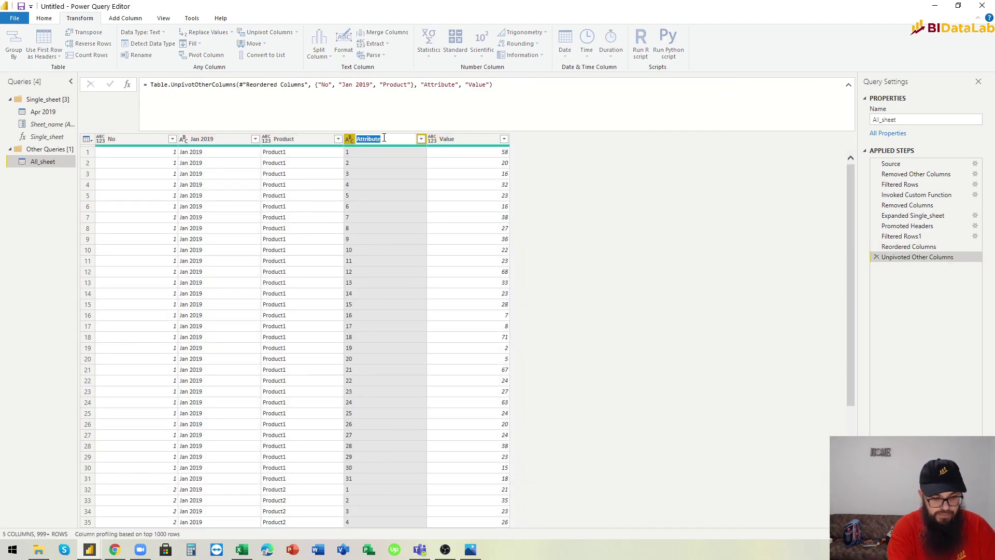
{"action": "type", "text": "Day"}
{"action": "key", "text": "Return"}
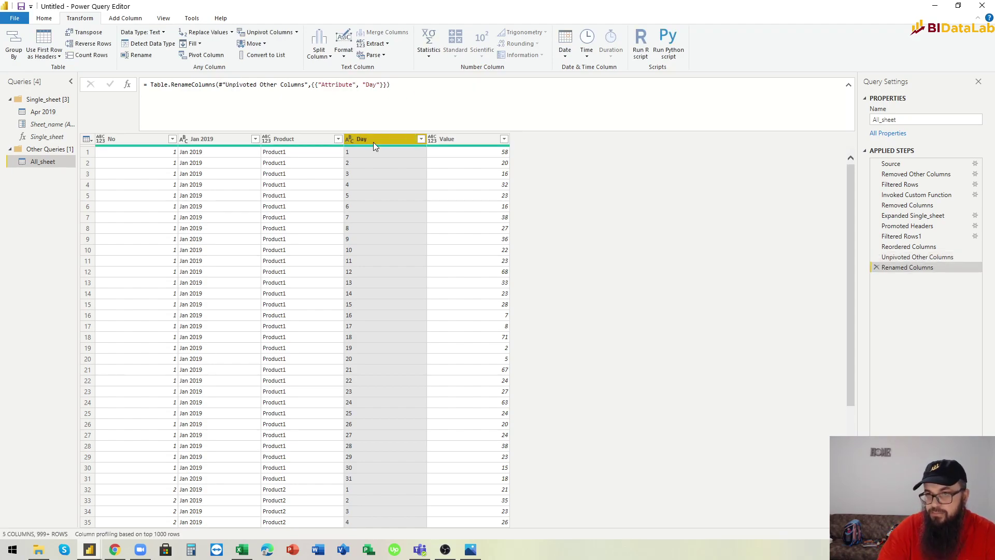
{"action": "left_click_drag", "start_coordinate": [384, 138], "coordinate": [185, 134]}
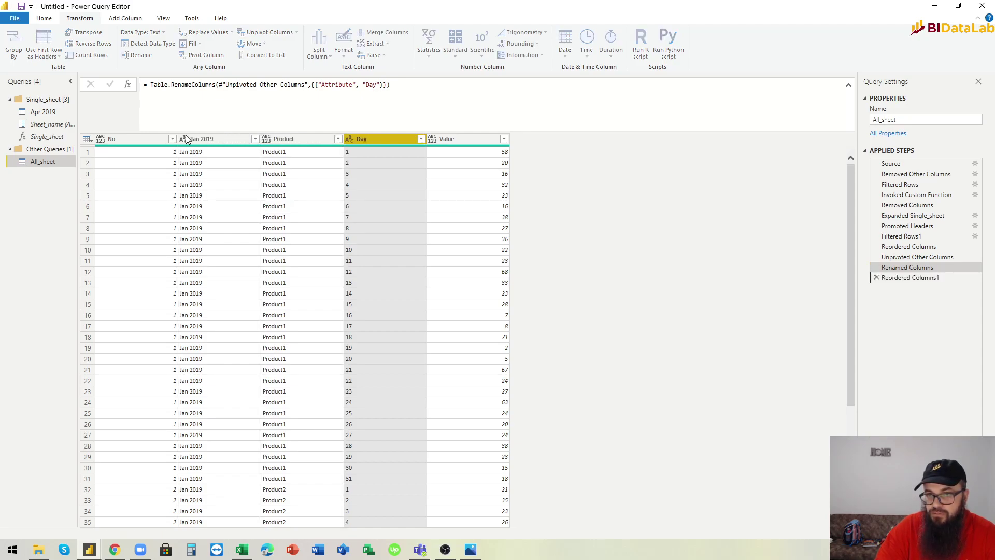
Merge the Day and Jan 2019 columns with a space separator into a column named Date
{"action": "left_click", "coordinate": [292, 139], "text": "ctrl"}
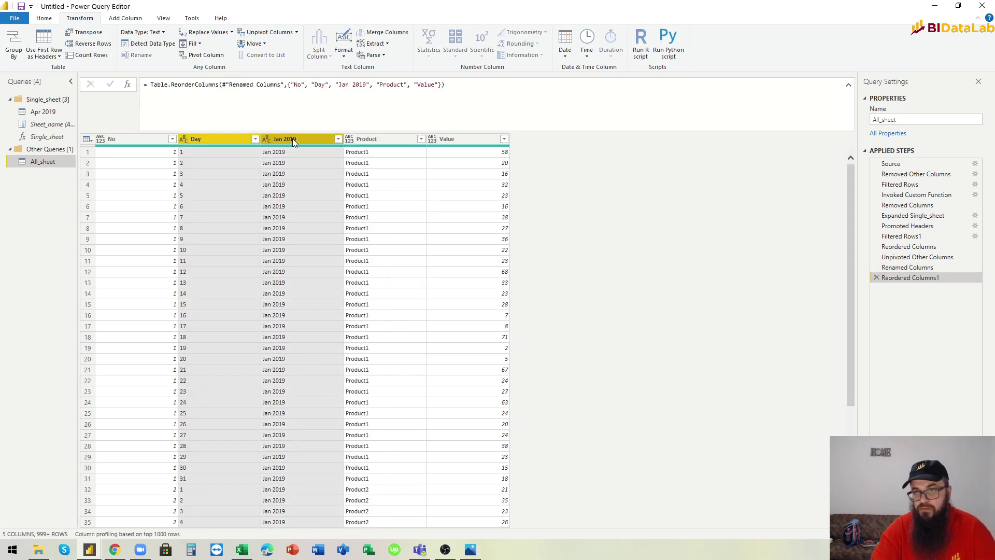
{"action": "left_click", "coordinate": [384, 32]}
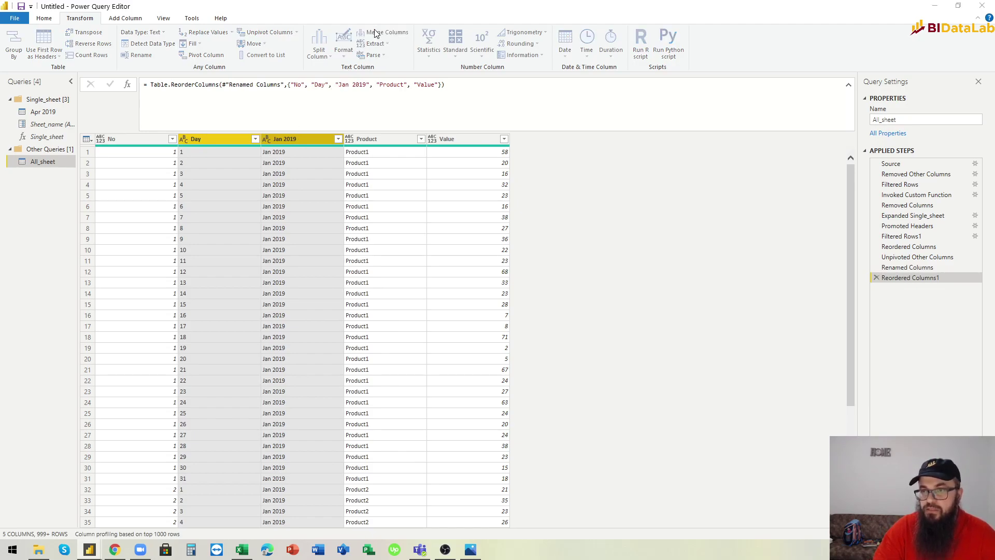
{"action": "left_click", "coordinate": [396, 265]}
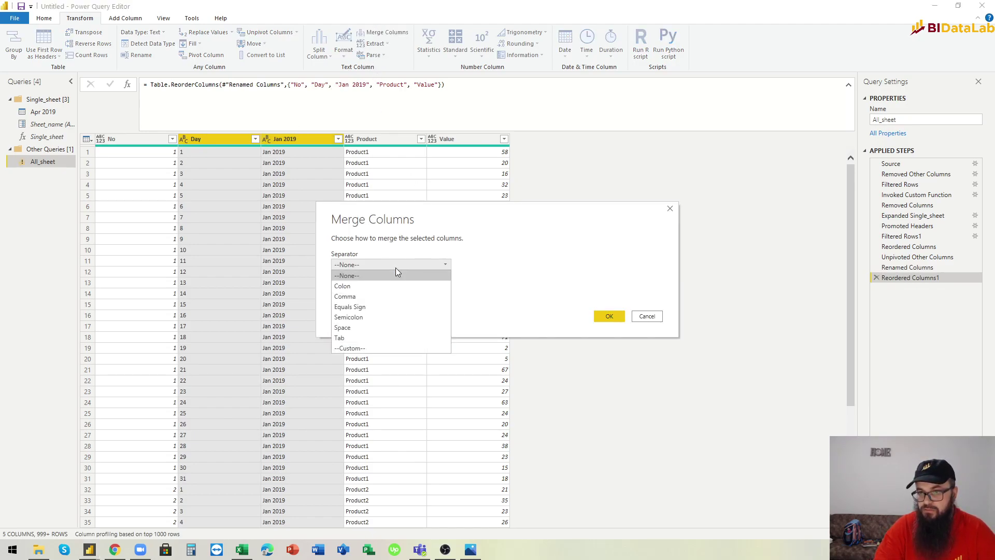
{"action": "left_click", "coordinate": [350, 328]}
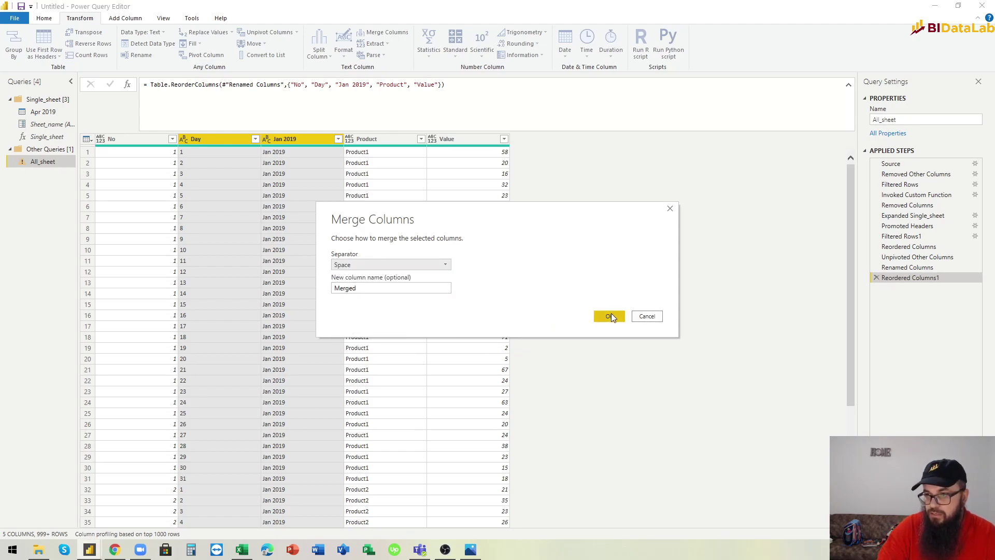
{"action": "double_click", "coordinate": [369, 289]}
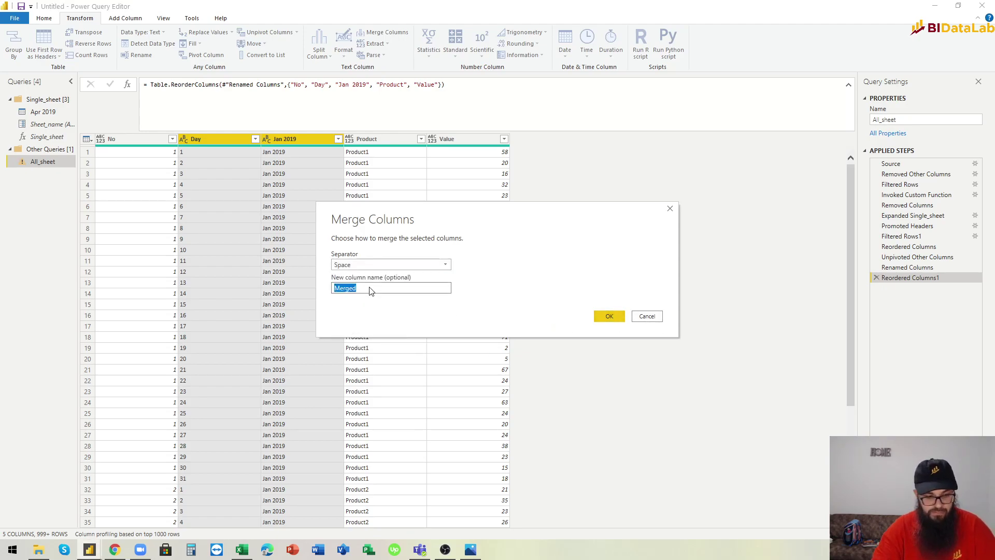
{"action": "type", "text": "Date"}
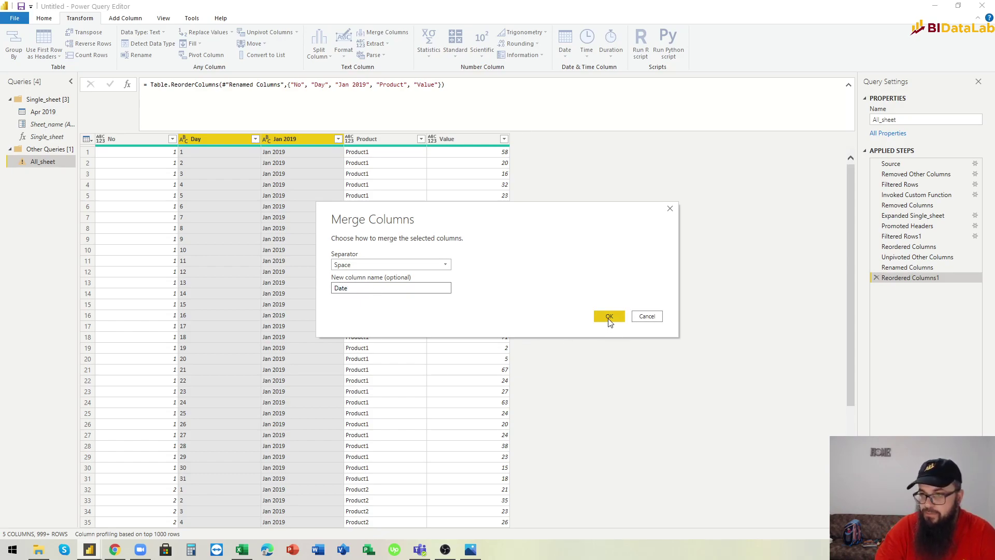
{"action": "left_click", "coordinate": [609, 316]}
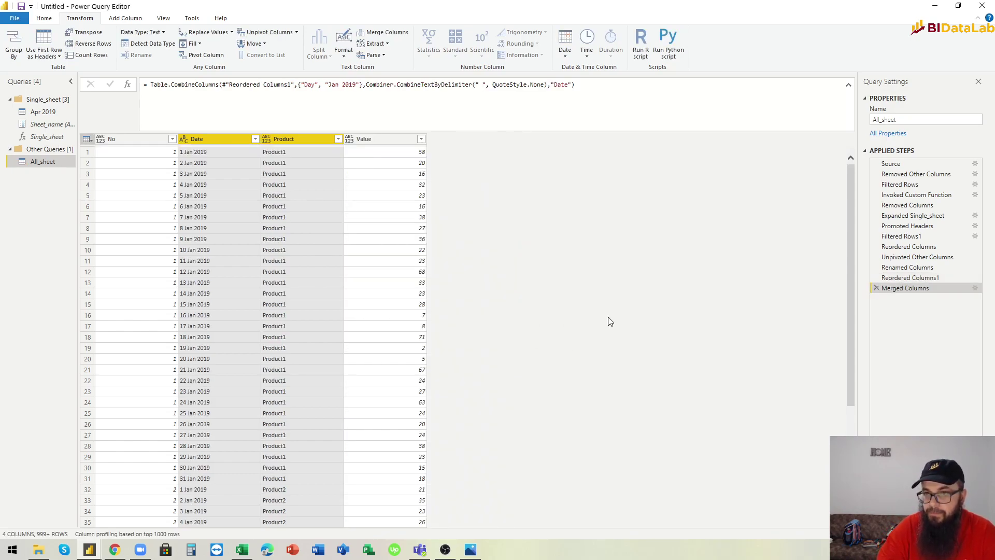
Detect the data types of all All_sheet columns from No through Value
{"action": "left_click", "coordinate": [153, 143]}
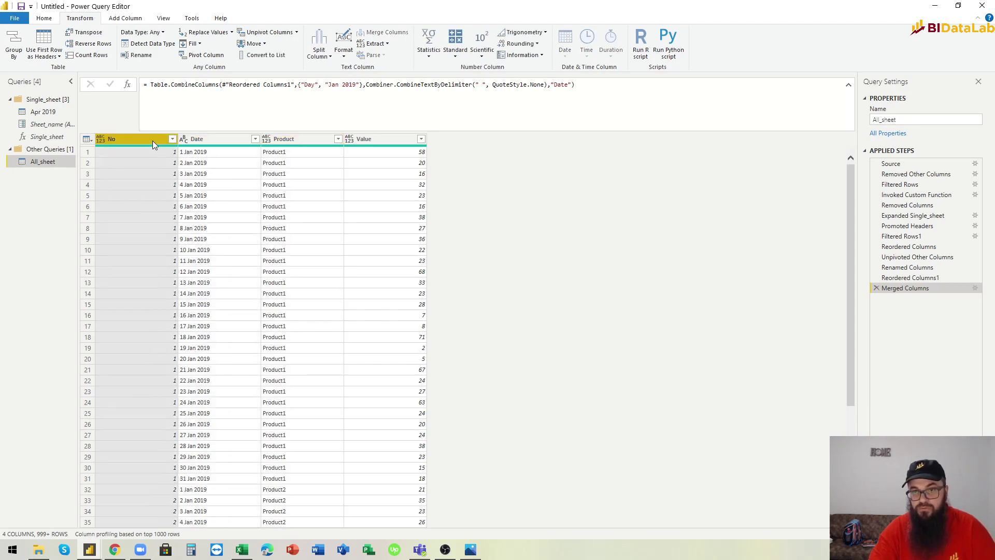
{"action": "left_click", "coordinate": [380, 143], "text": "shift"}
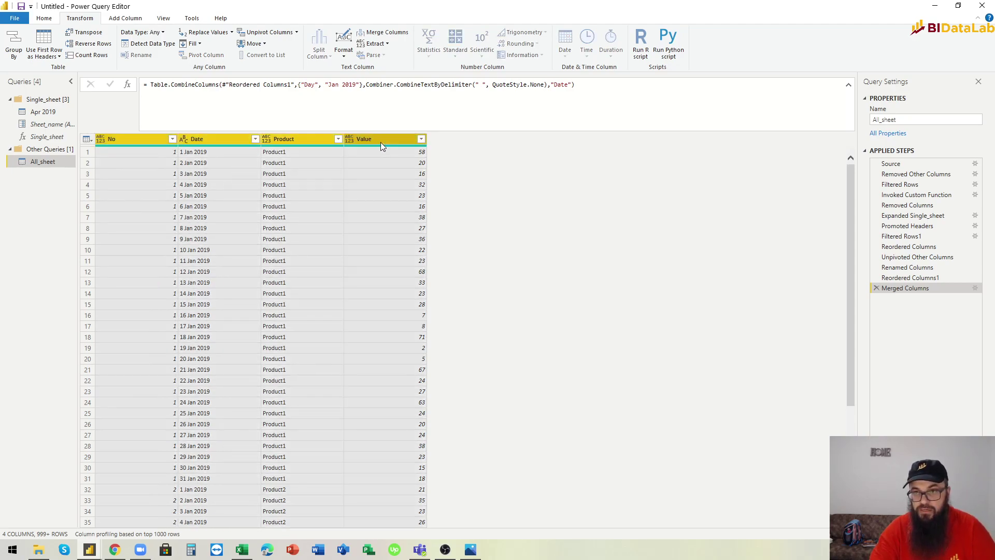
{"action": "left_click", "coordinate": [150, 43]}
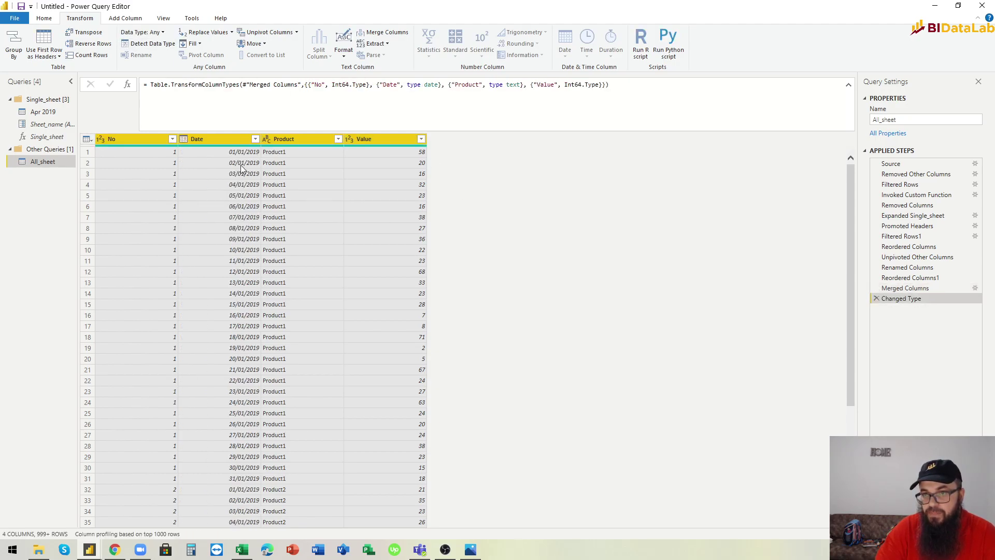
Load the complete list of Date values and check which period it covers, without applying a filter
{"action": "left_click", "coordinate": [255, 139]}
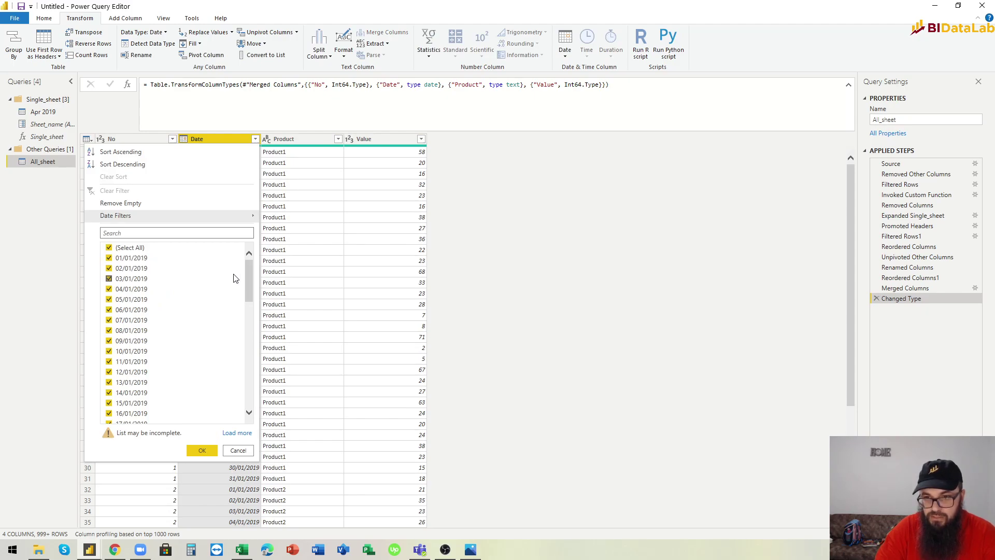
{"action": "left_click", "coordinate": [236, 432]}
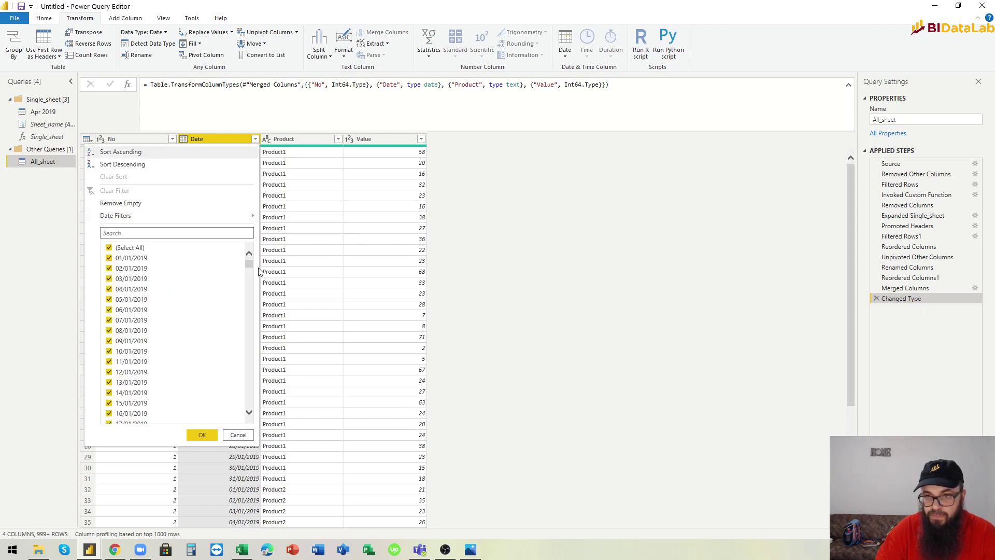
{"action": "left_click_drag", "start_coordinate": [250, 267], "coordinate": [248, 407]}
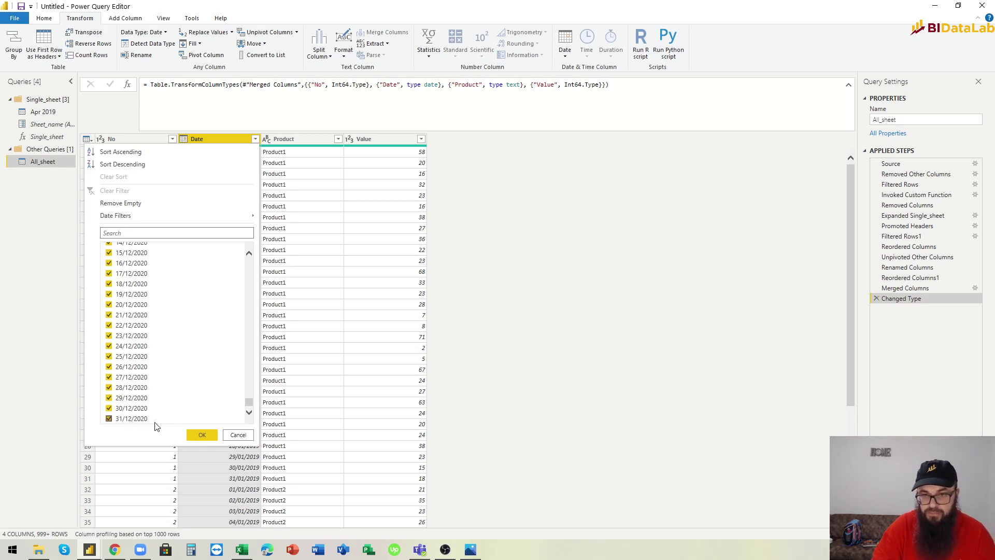
{"action": "left_click", "coordinate": [239, 437]}
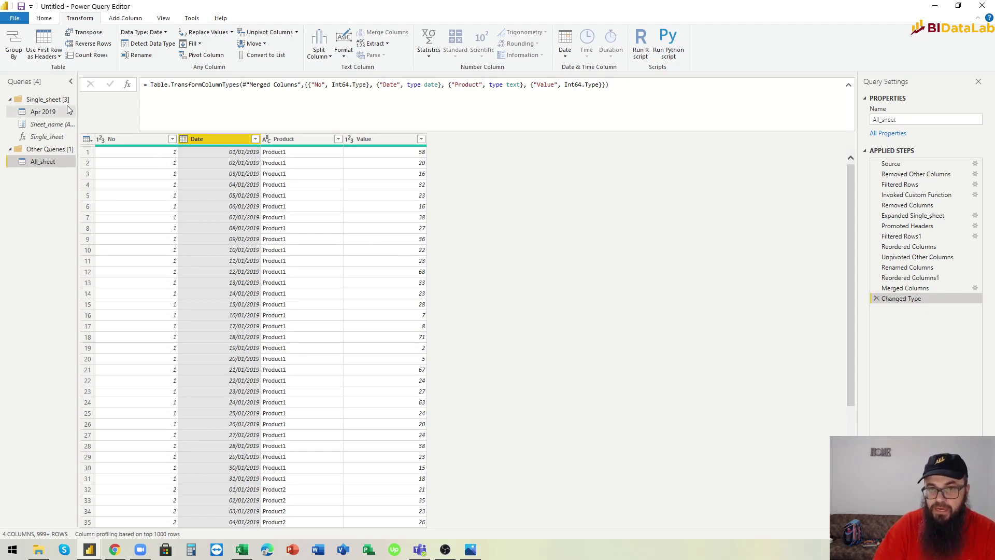
Disable loading of the Apr 2019 query into the report
{"action": "left_click", "coordinate": [50, 113]}
{"action": "right_click", "coordinate": [50, 118]}
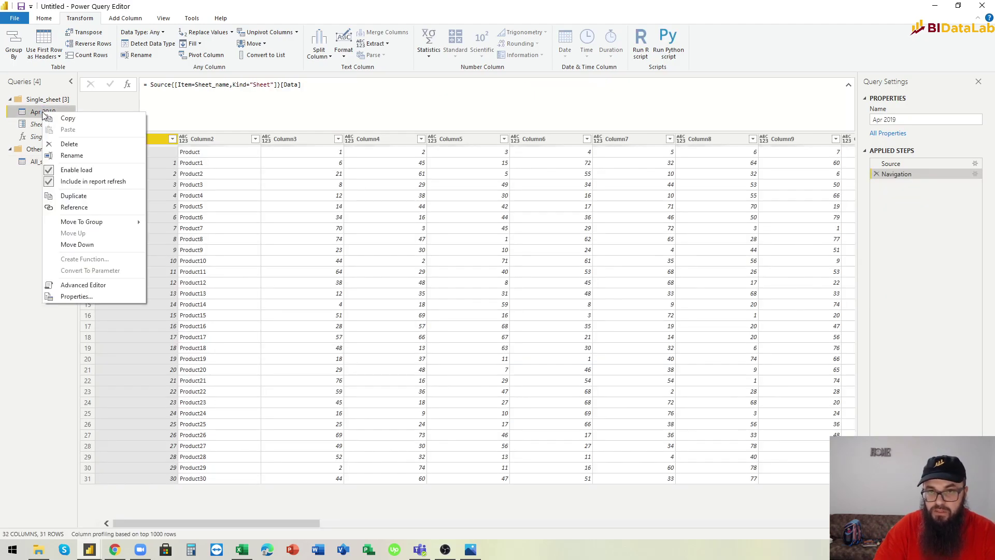
{"action": "left_click", "coordinate": [68, 170]}
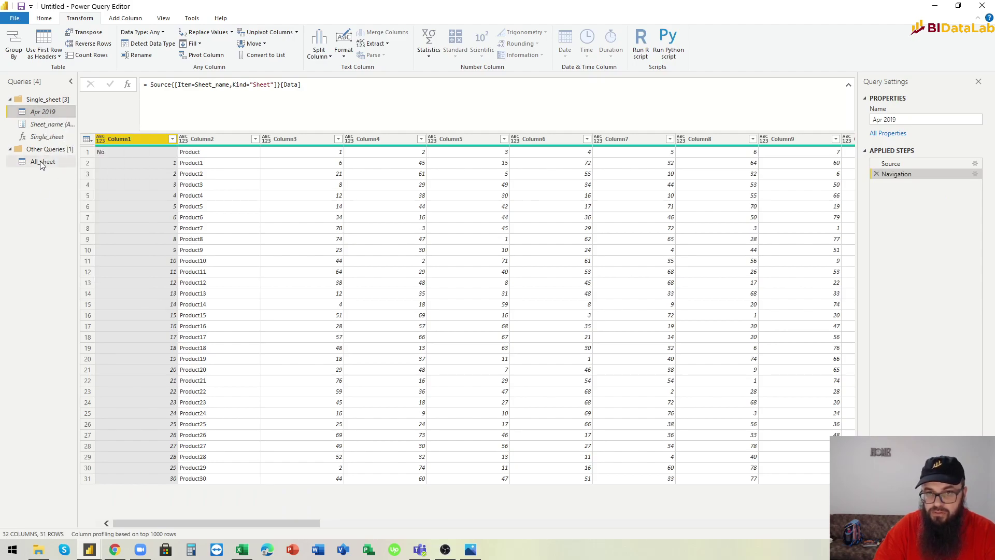
Import the Categories sheet from the recently used source 2019-2020.xlsx as a new query
{"action": "left_click", "coordinate": [42, 162]}
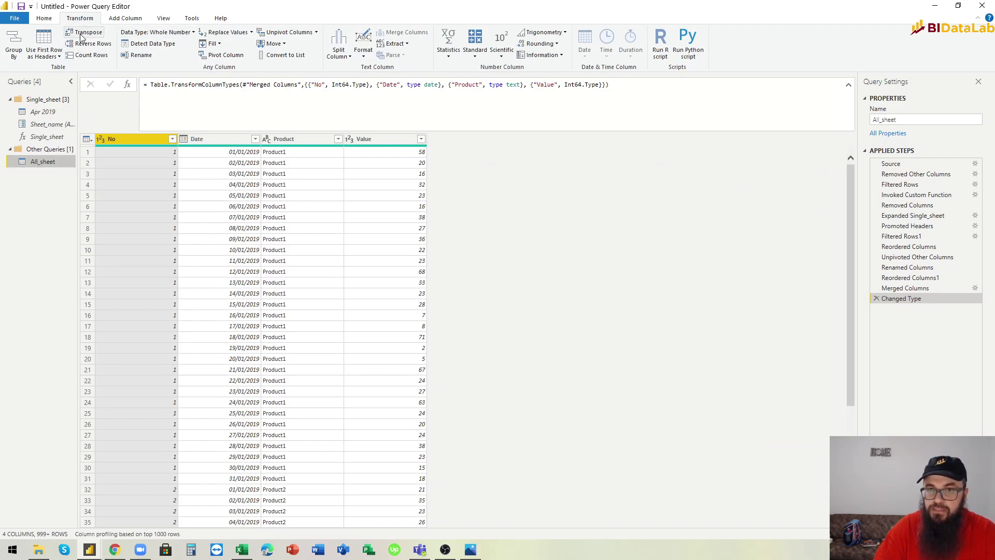
{"action": "left_click", "coordinate": [44, 19]}
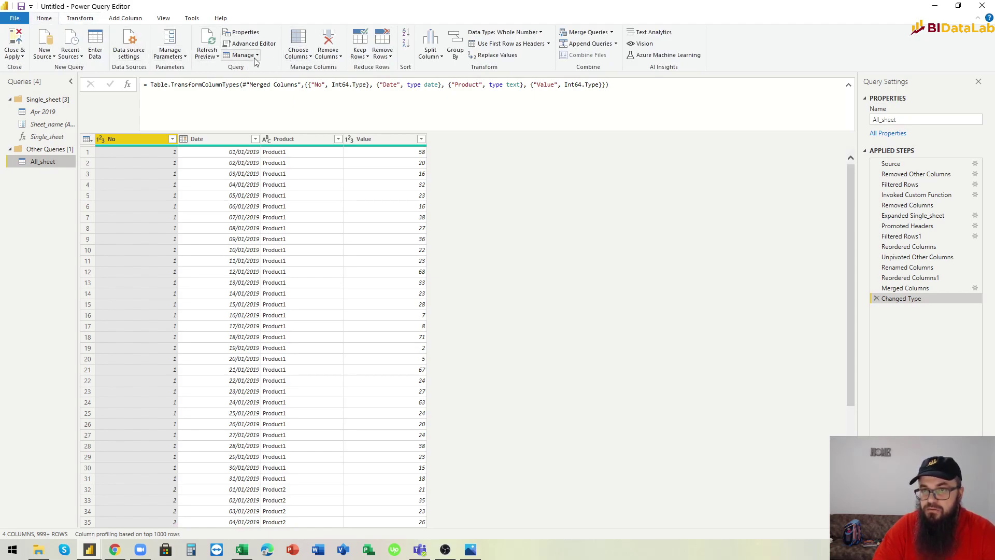
{"action": "left_click", "coordinate": [78, 56]}
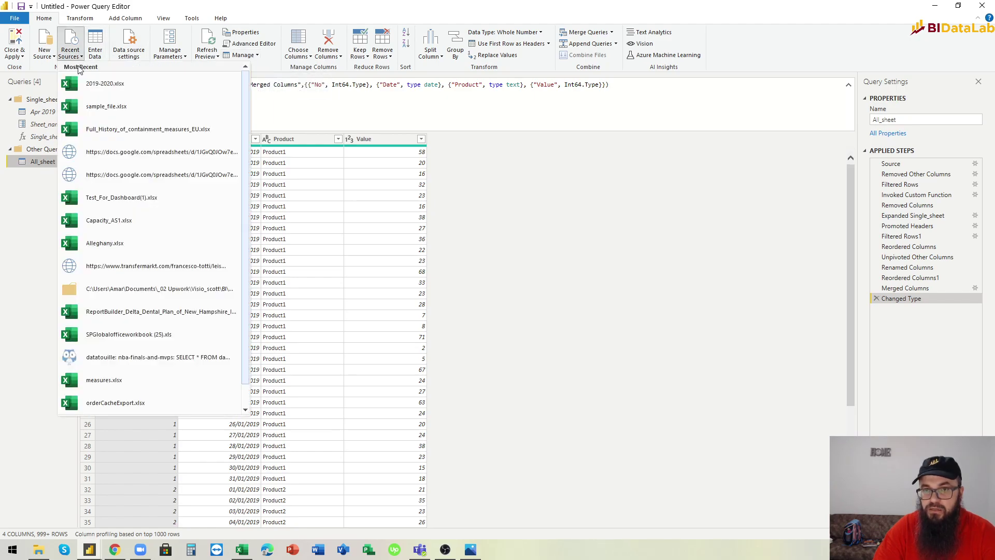
{"action": "left_click", "coordinate": [85, 87]}
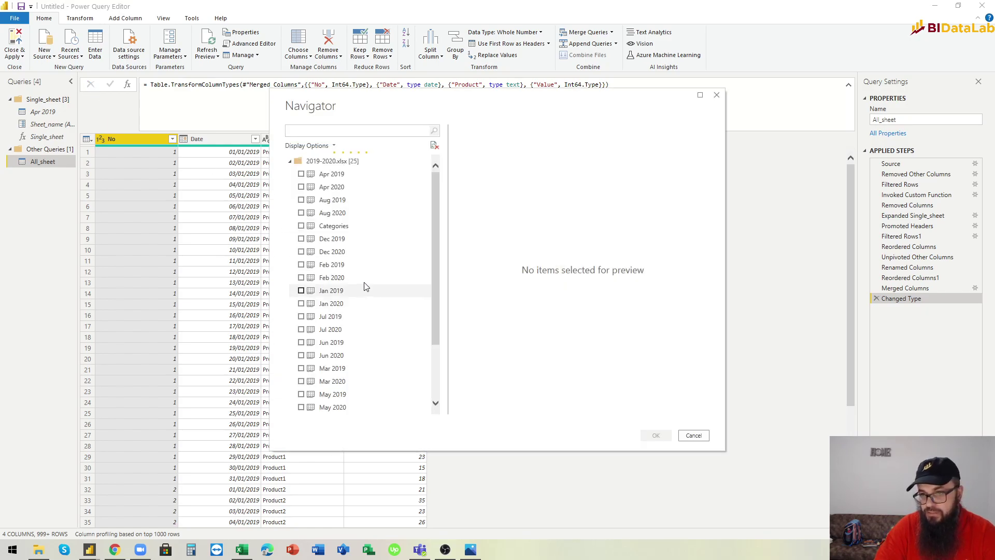
{"action": "left_click", "coordinate": [301, 225]}
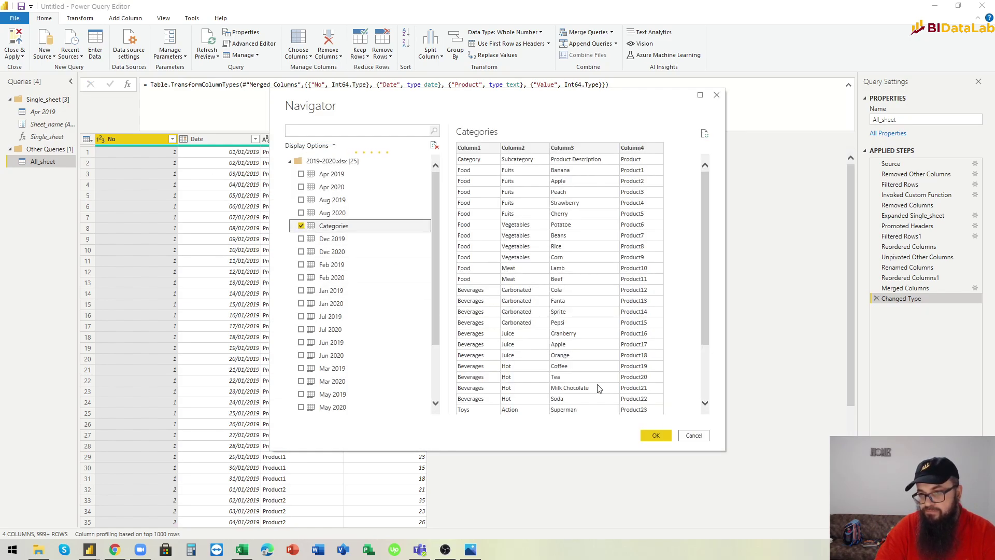
{"action": "left_click", "coordinate": [656, 435]}
{"action": "left_click", "coordinate": [756, 360]}
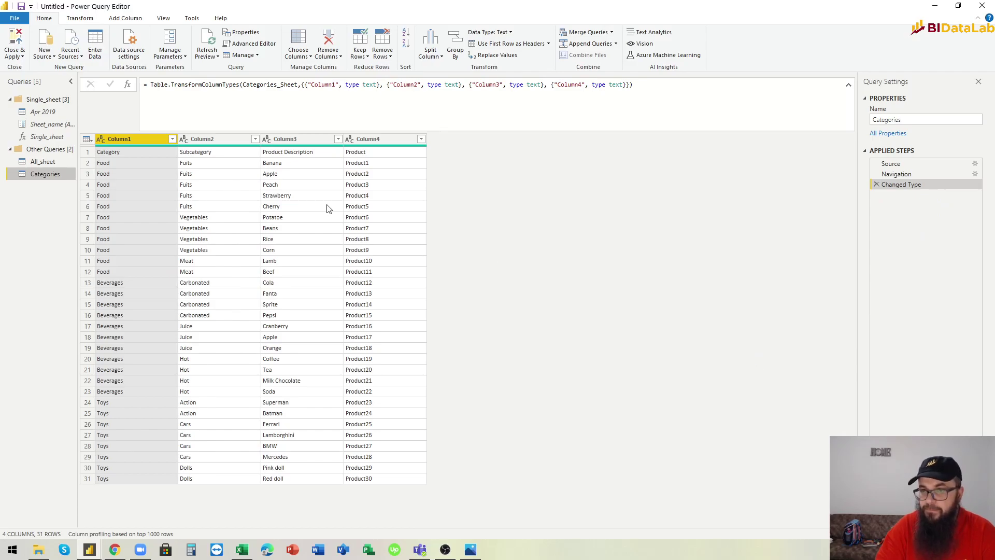
Promote the first row of Categories to headers and delete both automatically added Changed Type steps
{"action": "left_click", "coordinate": [78, 18]}
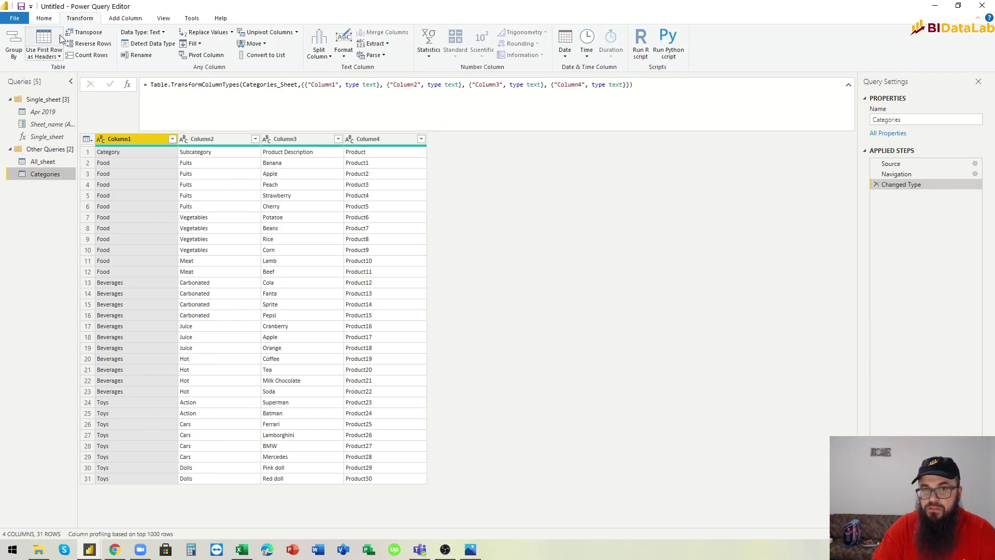
{"action": "left_click", "coordinate": [57, 40]}
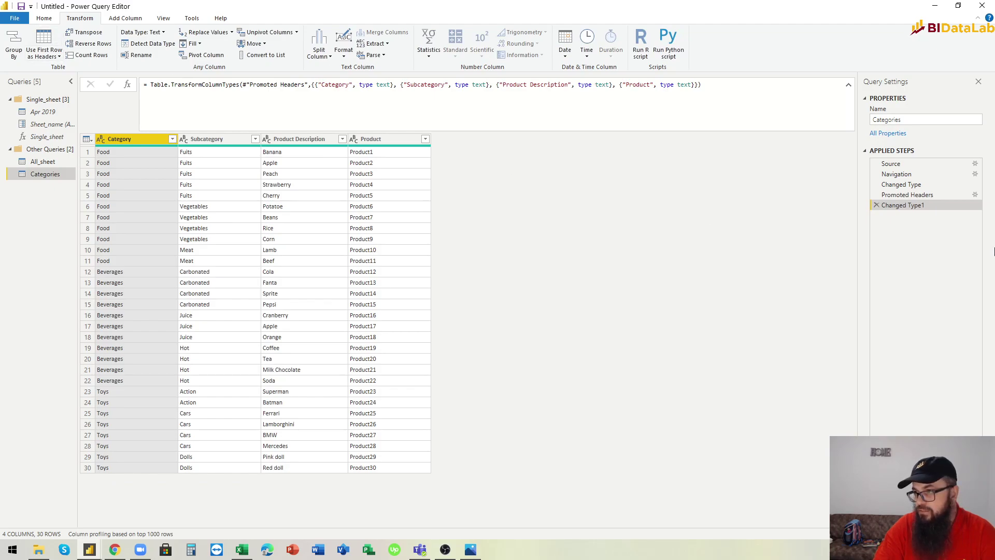
{"action": "left_click", "coordinate": [875, 205]}
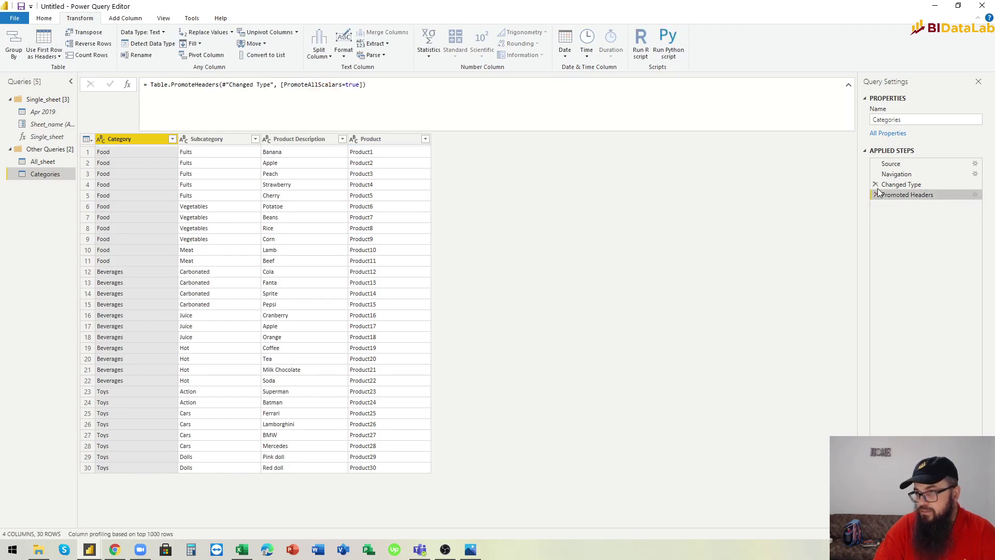
{"action": "left_click", "coordinate": [875, 185]}
{"action": "left_click", "coordinate": [548, 293]}
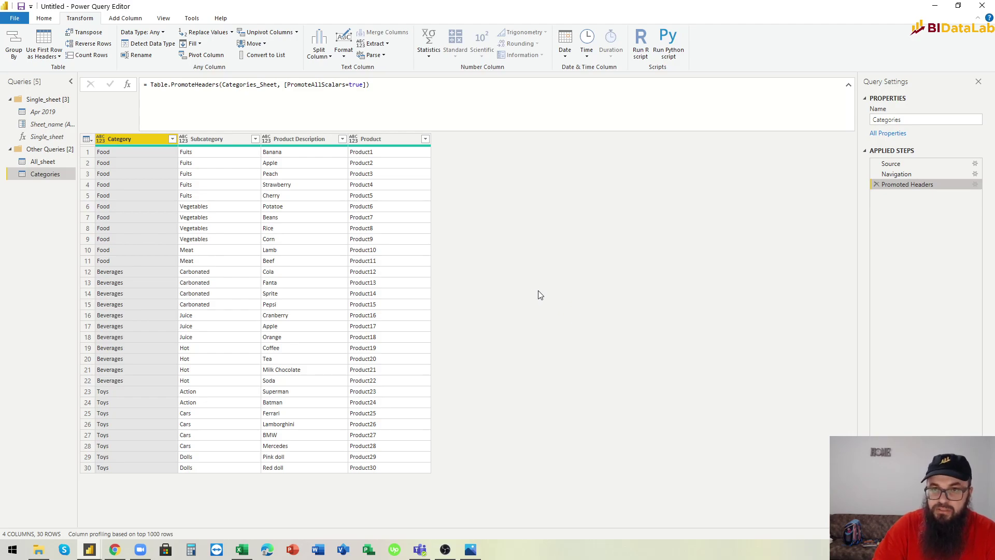
Close Power Query Editor with the query changes applied and open the data model's relationship diagram
{"action": "left_click", "coordinate": [44, 18]}
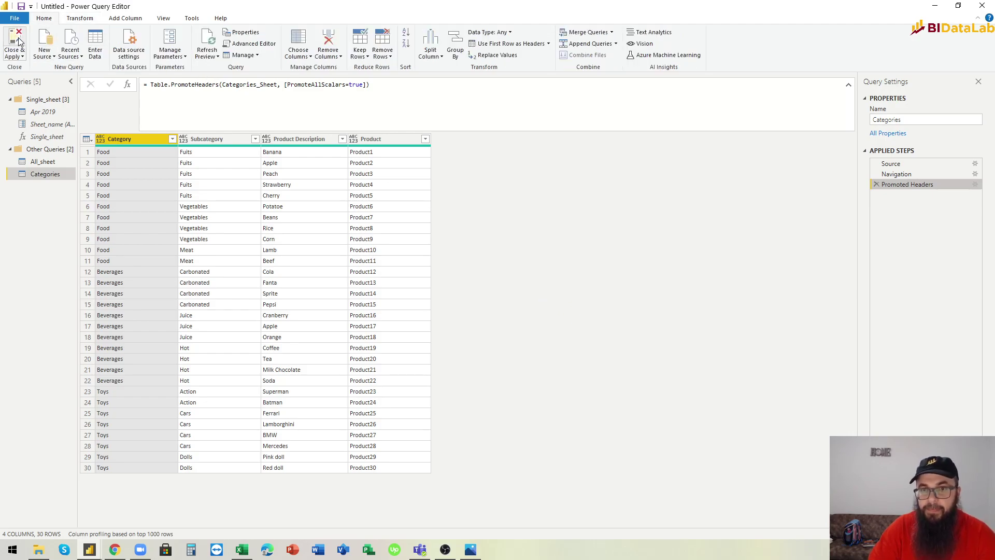
{"action": "left_click", "coordinate": [20, 42]}
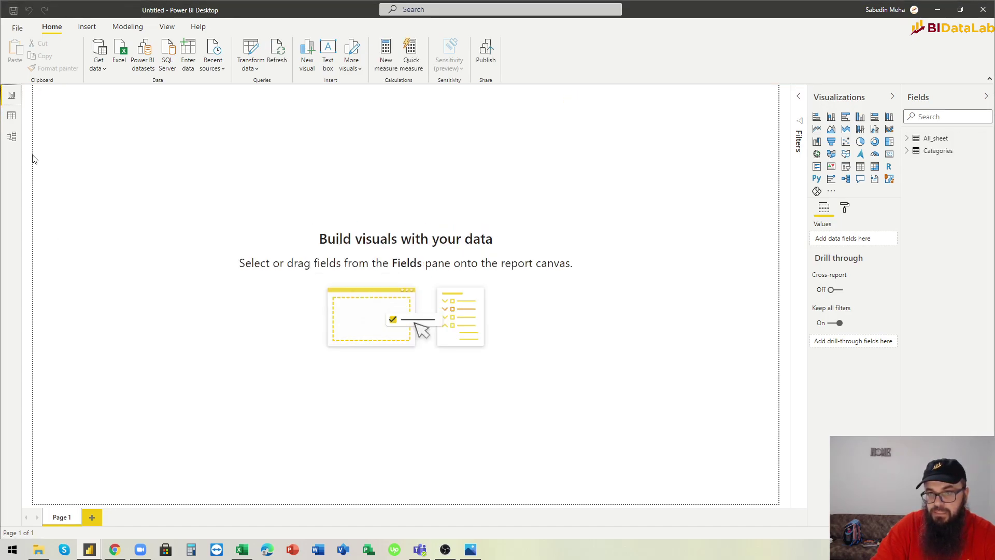
{"action": "left_click", "coordinate": [14, 136]}
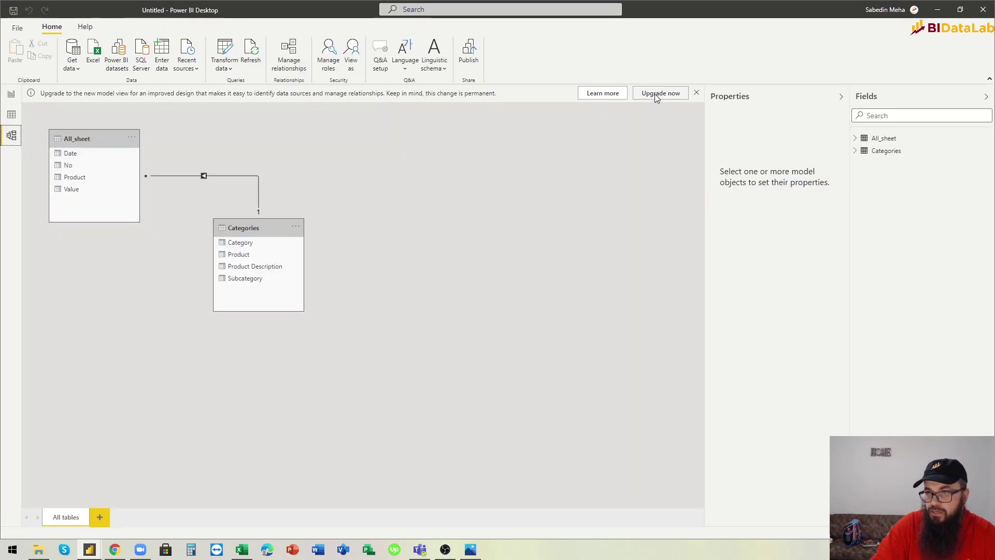
Upgrade to the new model view and rearrange the All_sheet and Categories tables, then return to the report canvas
{"action": "left_click", "coordinate": [654, 94]}
{"action": "left_click_drag", "start_coordinate": [495, 231], "coordinate": [580, 242]}
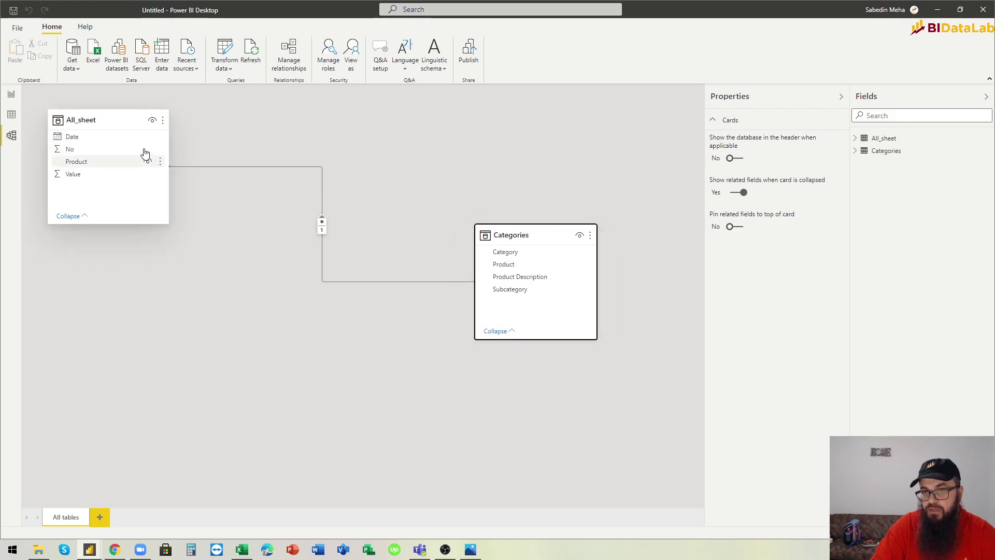
{"action": "left_click_drag", "start_coordinate": [117, 120], "coordinate": [230, 138]}
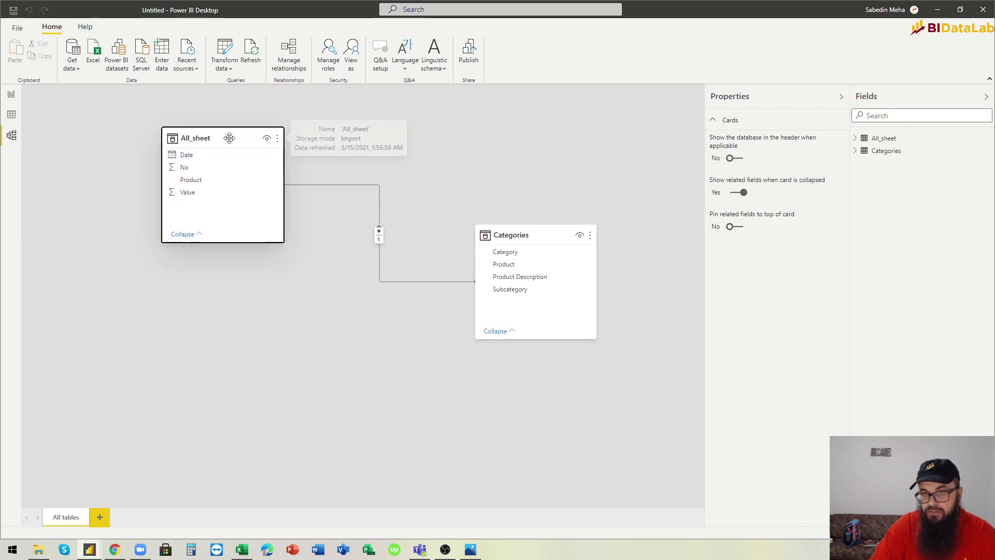
{"action": "left_click", "coordinate": [11, 96]}
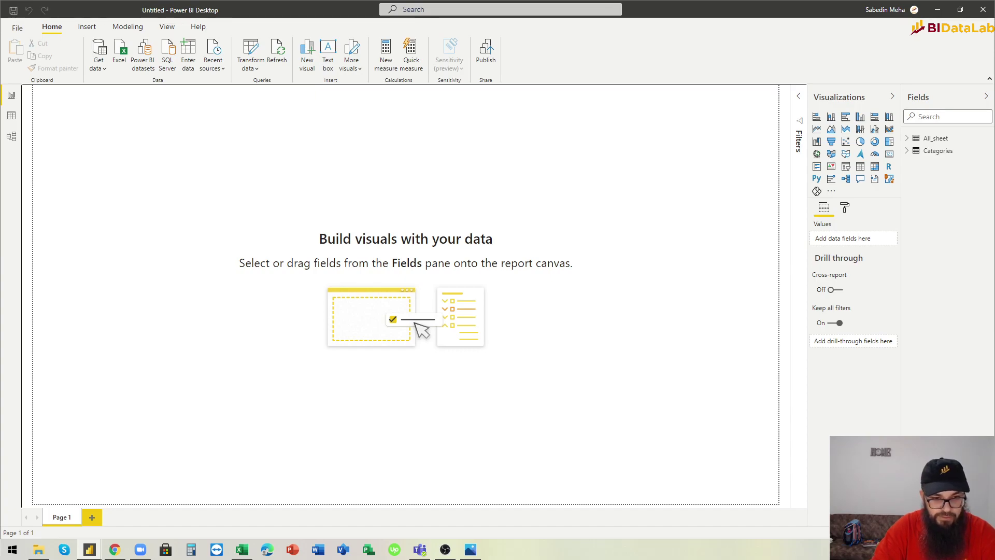
Check the sample report image Thumbnails.jpg, then create the measure Total Sales = sum(All_sheet[Value]) in the All_sheet table
{"action": "key", "text": "alt+Tab"}
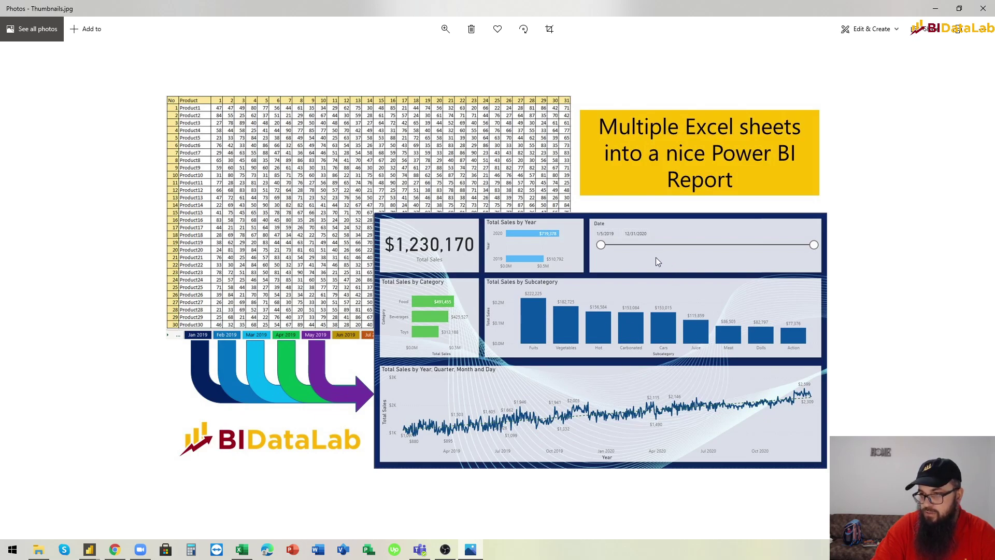
{"action": "key", "text": "alt+Tab"}
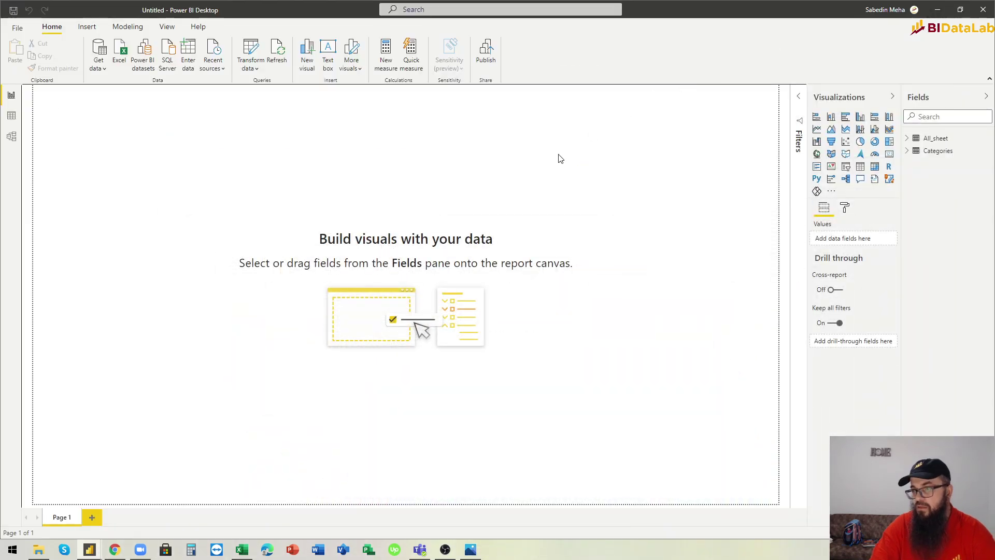
{"action": "left_click", "coordinate": [907, 140]}
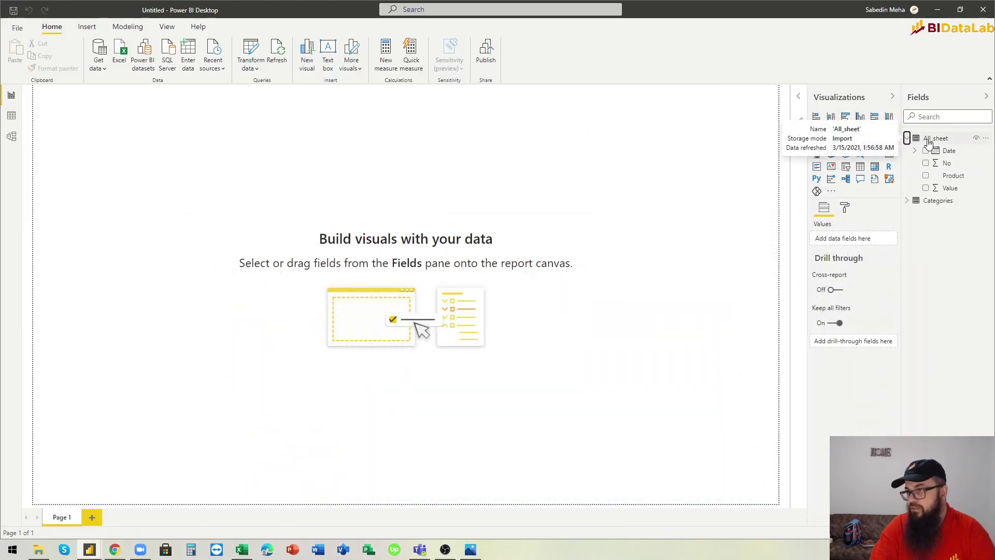
{"action": "right_click", "coordinate": [928, 140]}
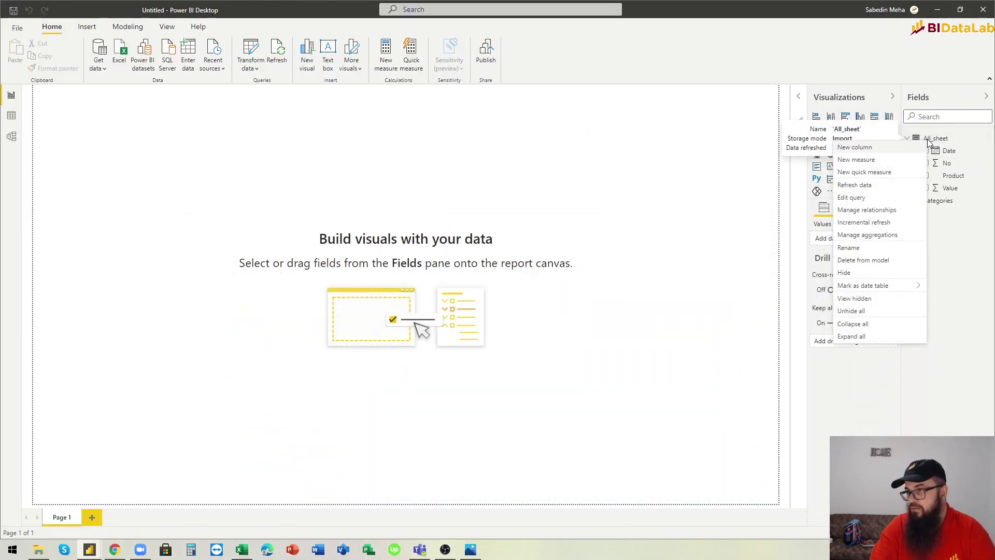
{"action": "left_click", "coordinate": [877, 160]}
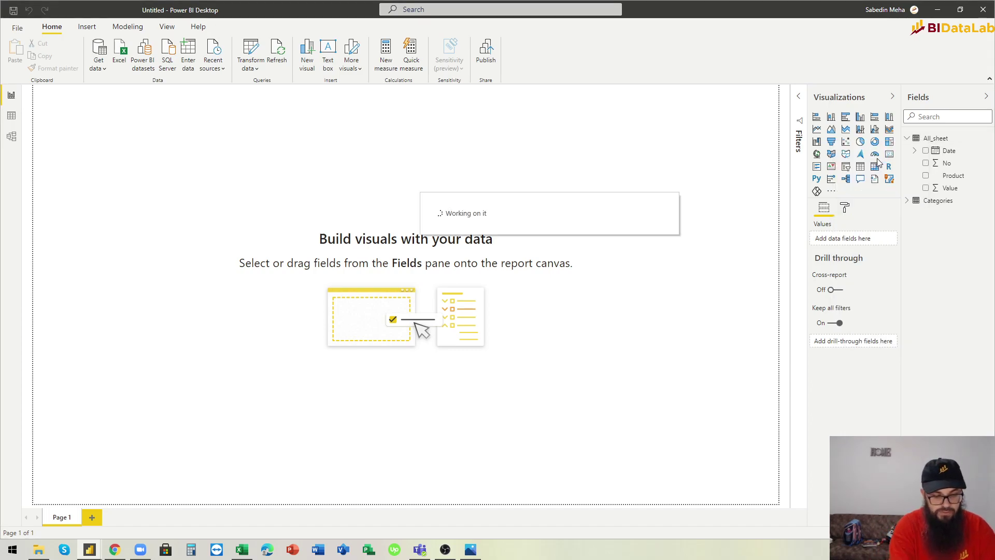
{"action": "type", "text": "Tota"}
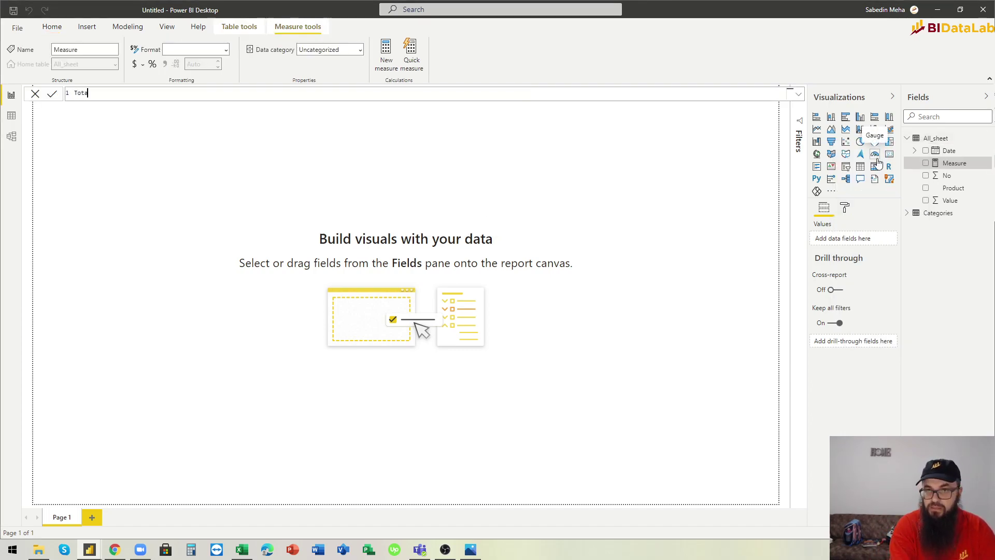
{"action": "type", "text": "l Sales "}
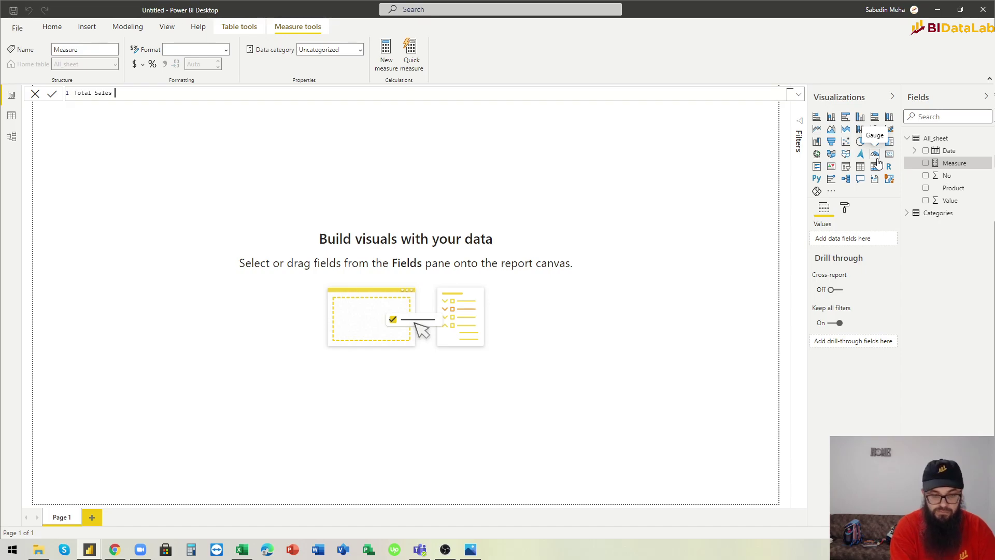
{"action": "type", "text": "= sum("}
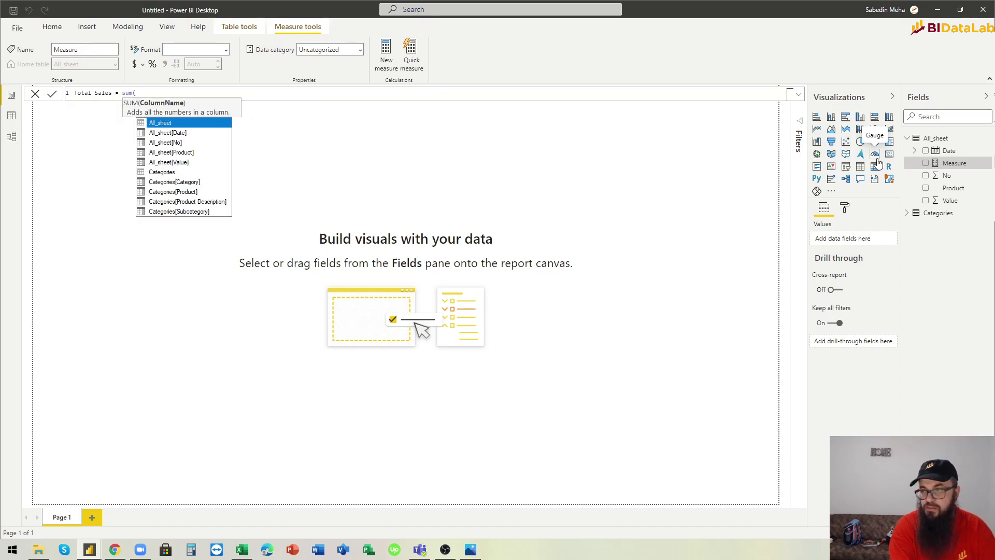
{"action": "type", "text": "val"}
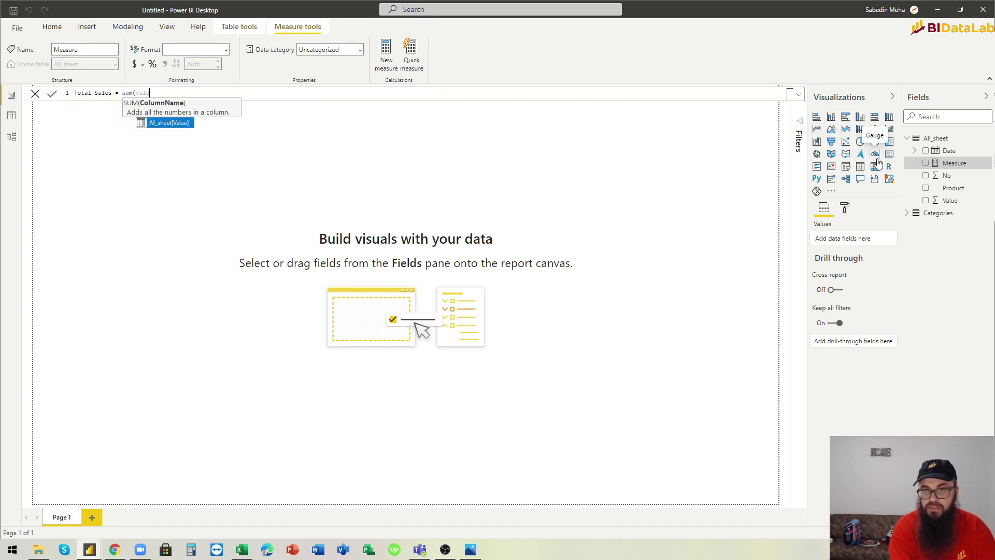
{"action": "type", "text": "u"}
{"action": "key", "text": "Tab"}
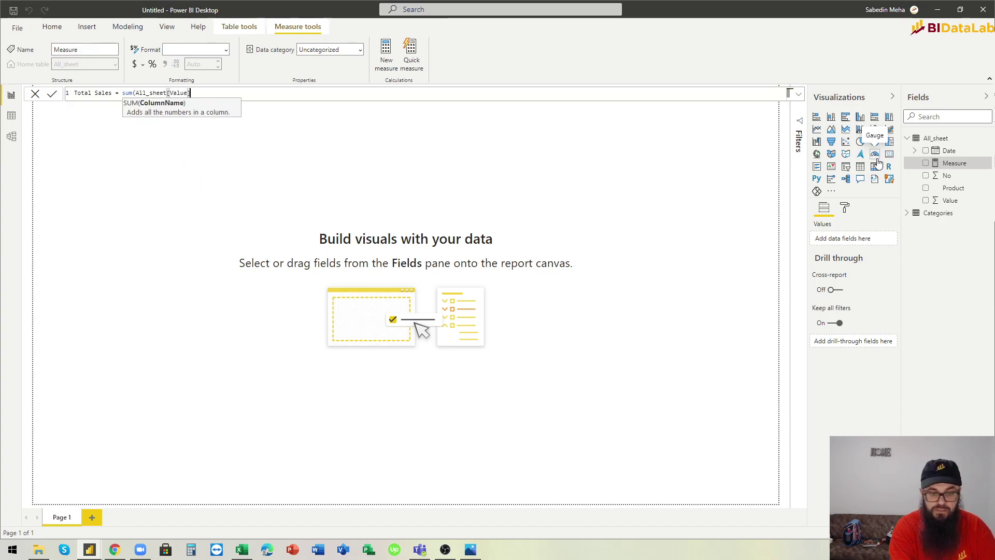
{"action": "type", "text": ")"}
{"action": "key", "text": "Return"}
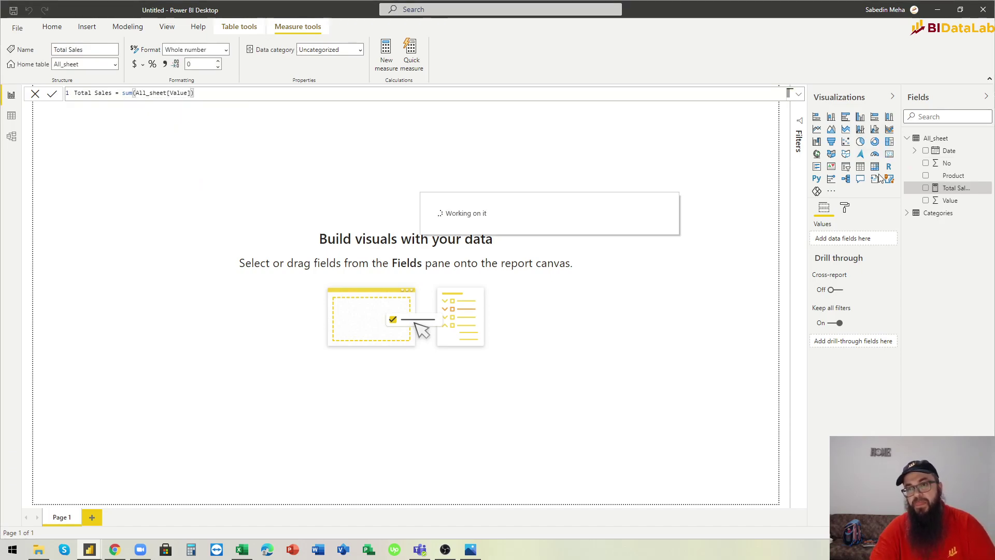
{"action": "left_click", "coordinate": [406, 205]}
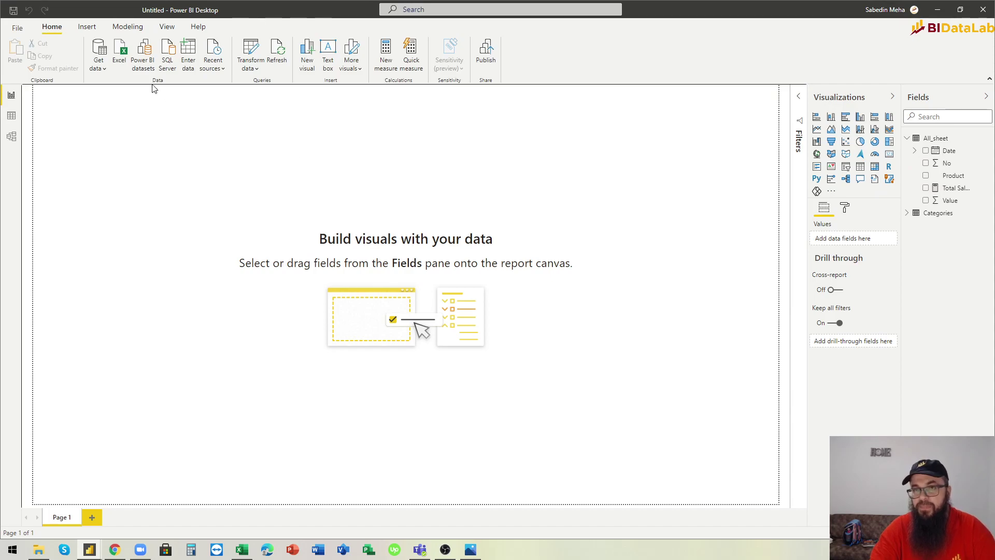
Apply the built-in dark blue theme with the wave-line background to the report
{"action": "left_click", "coordinate": [128, 27]}
{"action": "left_click", "coordinate": [87, 26]}
{"action": "left_click", "coordinate": [164, 30]}
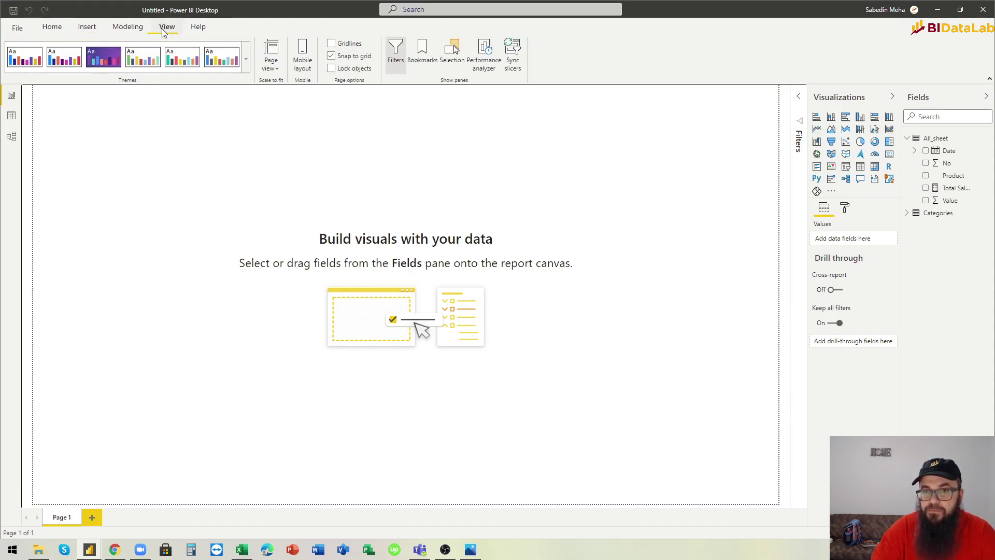
{"action": "left_click", "coordinate": [246, 68]}
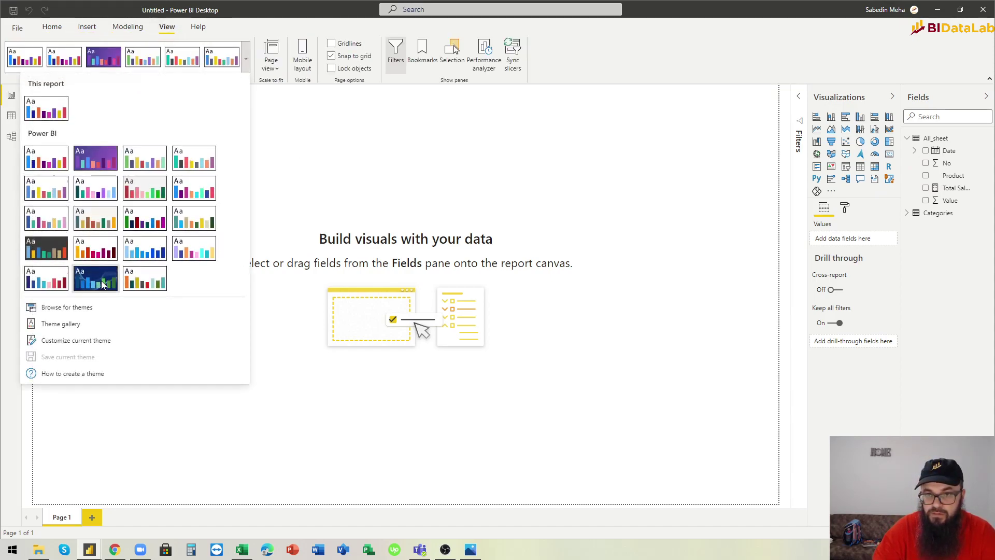
{"action": "left_click", "coordinate": [102, 283]}
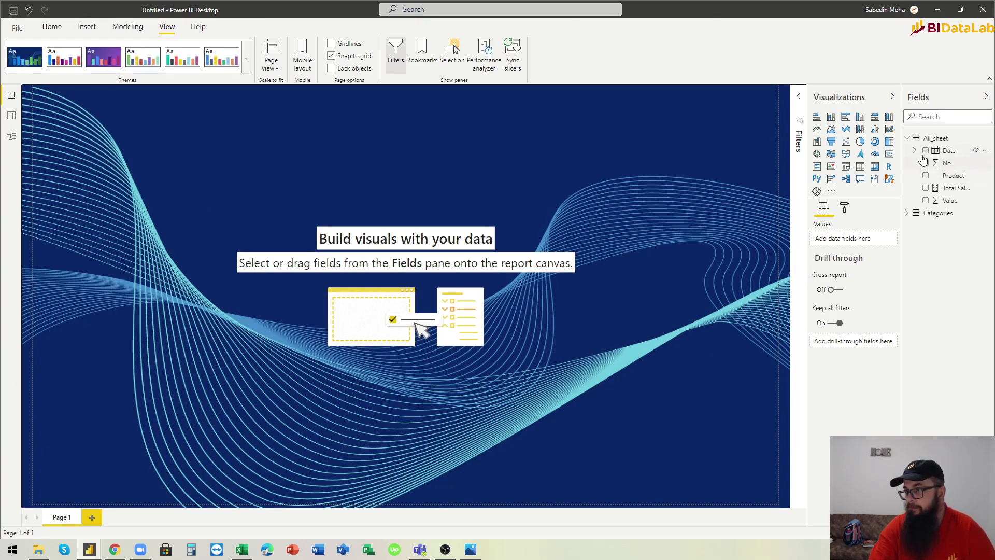
Add a card visual showing Total Sales and format the Total Sales measure as dollar currency
{"action": "left_click", "coordinate": [888, 155]}
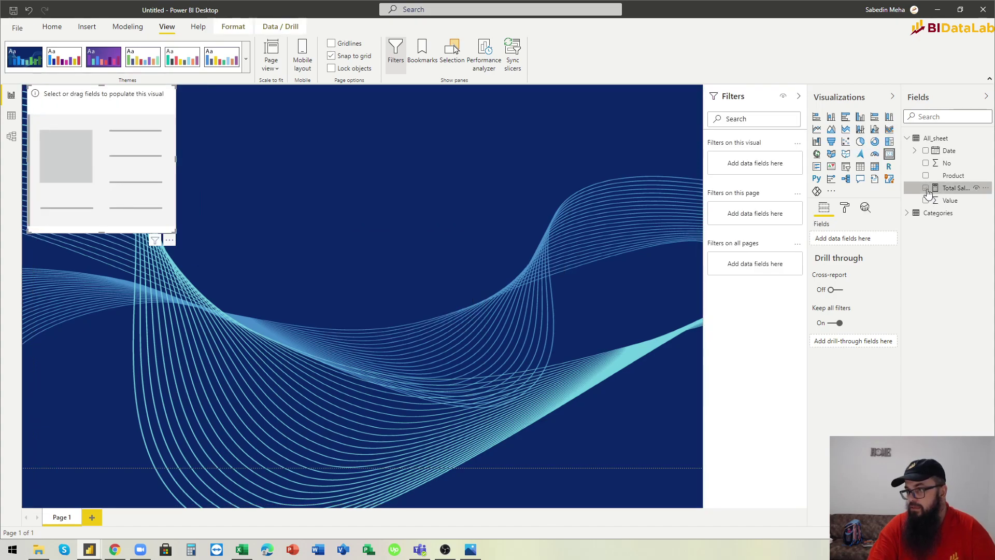
{"action": "left_click", "coordinate": [926, 188]}
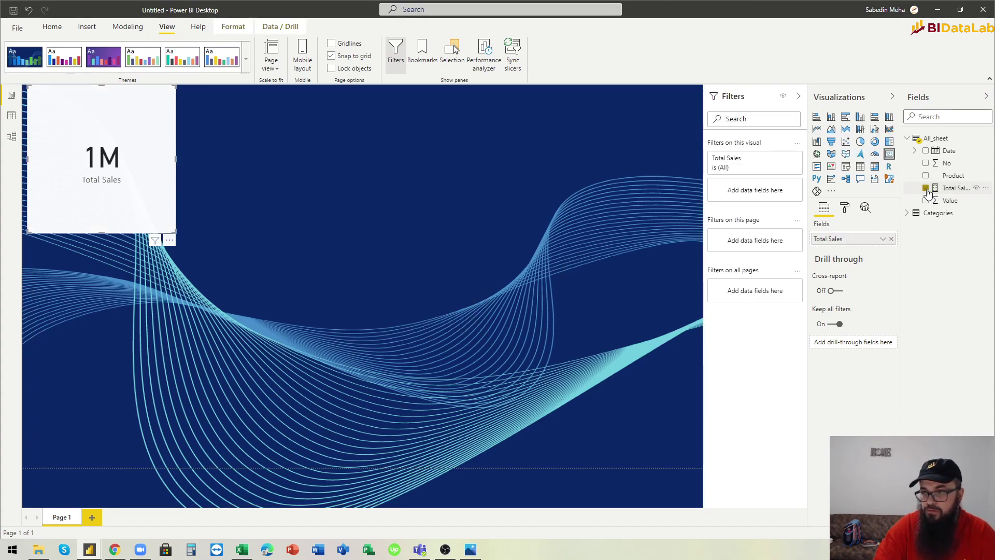
{"action": "left_click", "coordinate": [964, 194]}
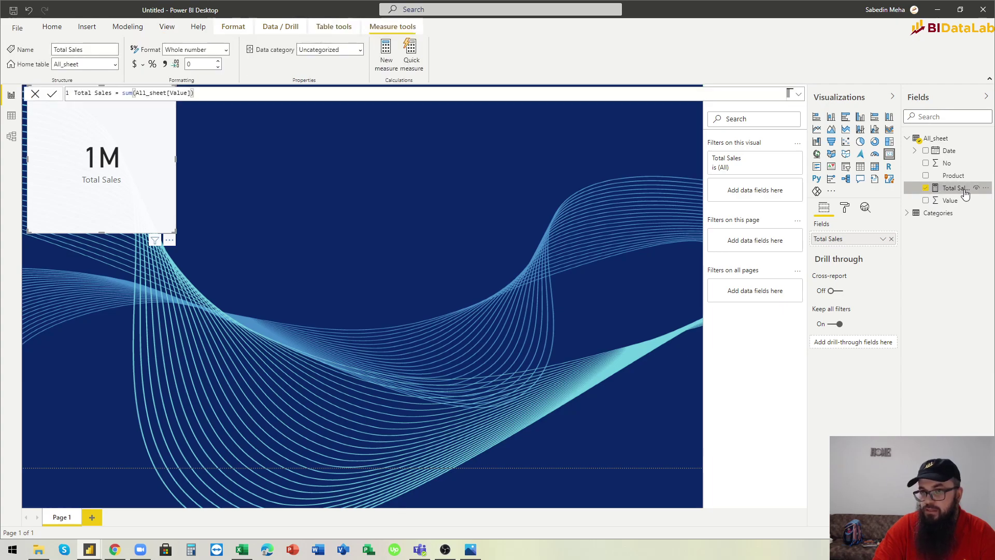
{"action": "left_click", "coordinate": [134, 64]}
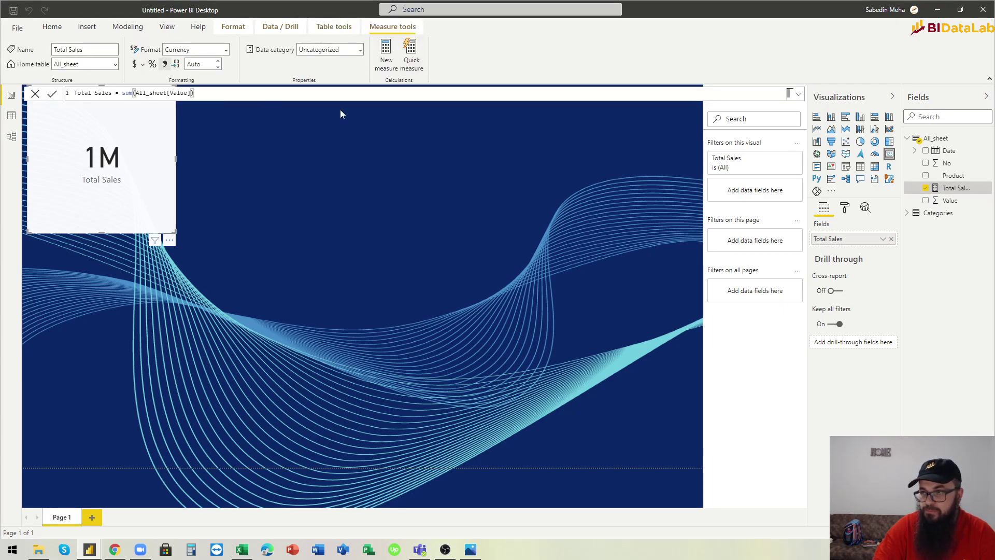
Set the display units of the Total Sales card's data label to None
{"action": "left_click", "coordinate": [843, 209]}
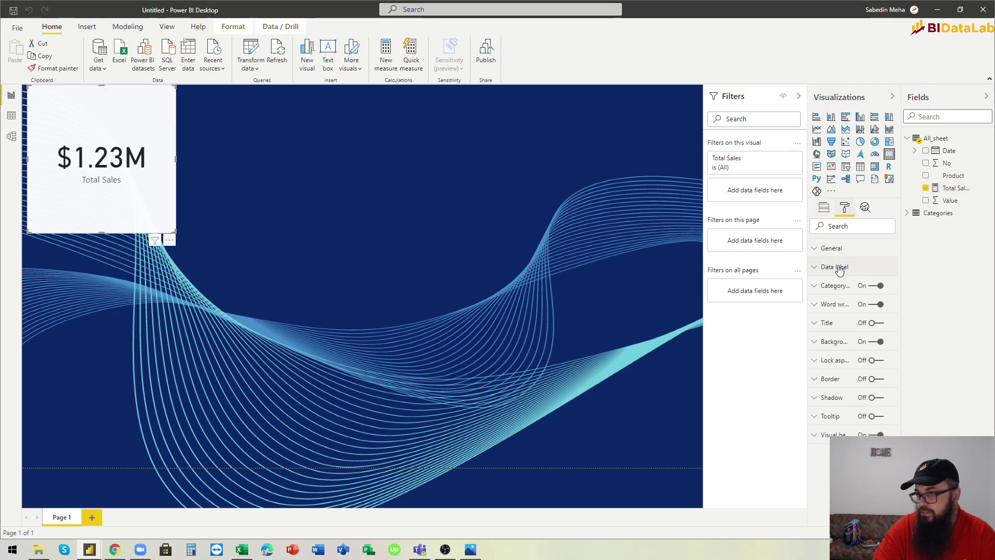
{"action": "left_click", "coordinate": [835, 285]}
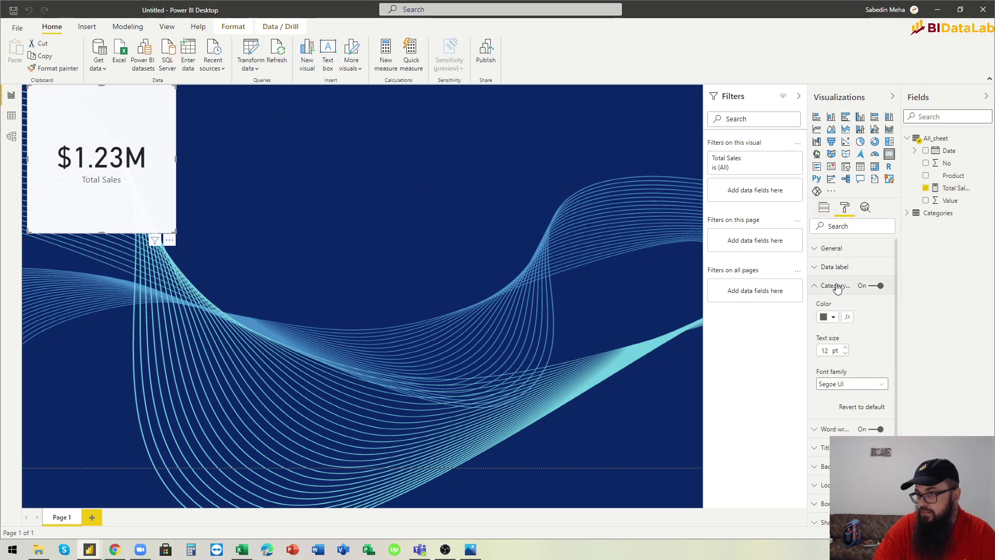
{"action": "left_click", "coordinate": [835, 286]}
{"action": "left_click", "coordinate": [835, 267]}
{"action": "left_click", "coordinate": [839, 333]}
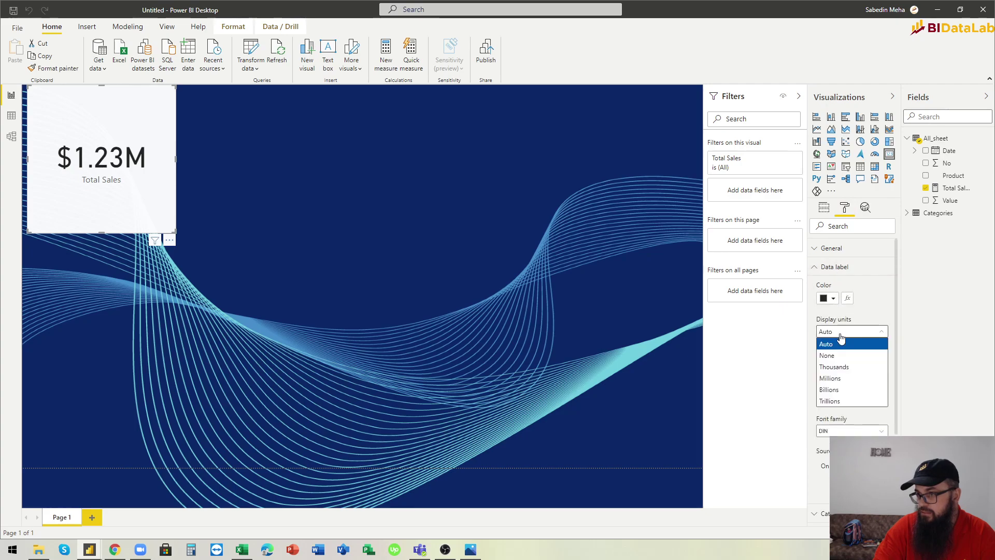
{"action": "left_click", "coordinate": [834, 356]}
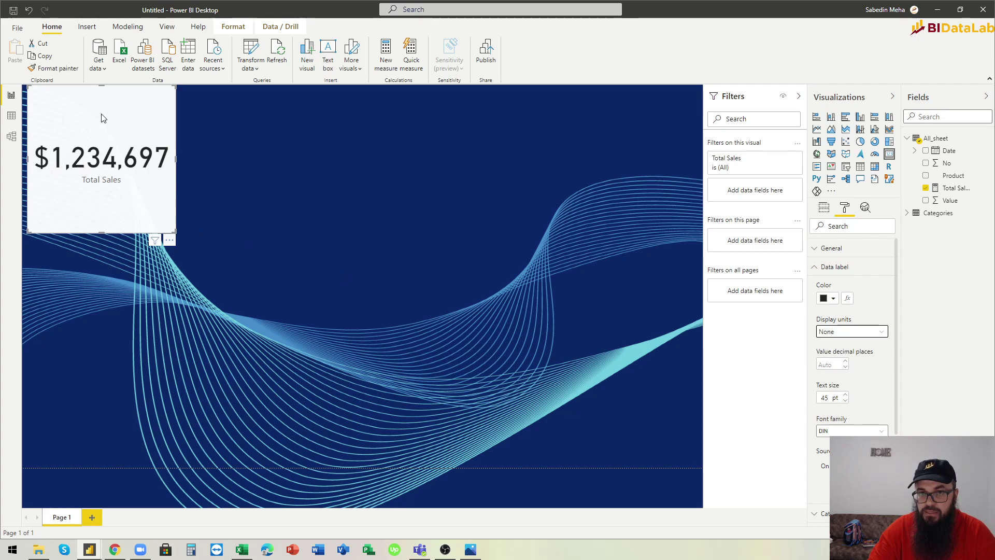
Move the Total Sales card slightly inward and shorten it, and increase its background transparency
{"action": "left_click_drag", "start_coordinate": [100, 118], "coordinate": [106, 126]}
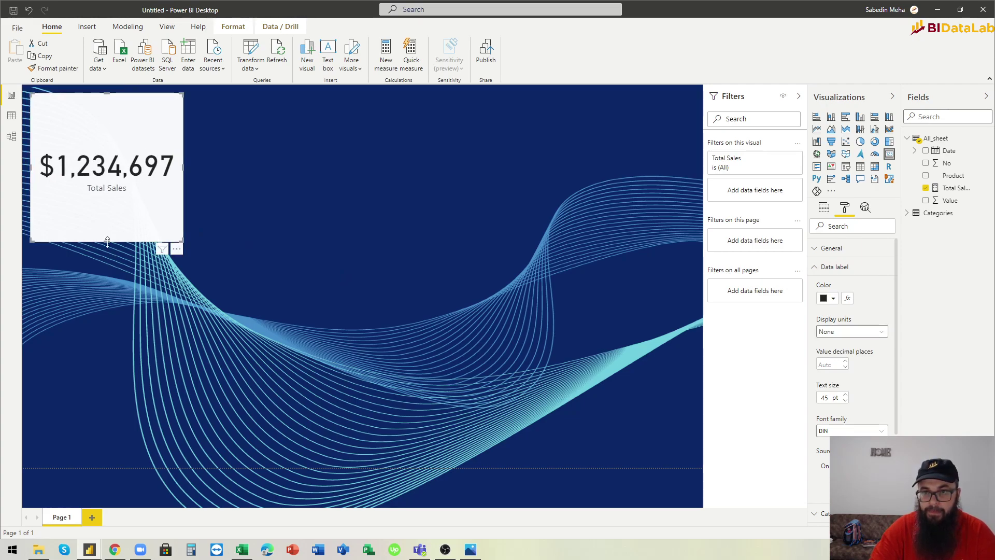
{"action": "left_click_drag", "start_coordinate": [107, 241], "coordinate": [107, 212]}
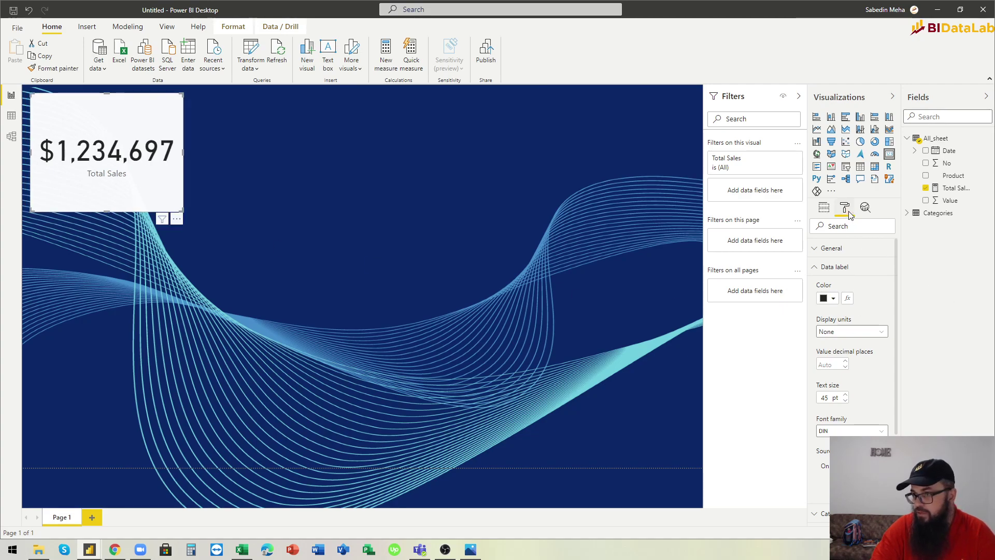
{"action": "left_click", "coordinate": [816, 269]}
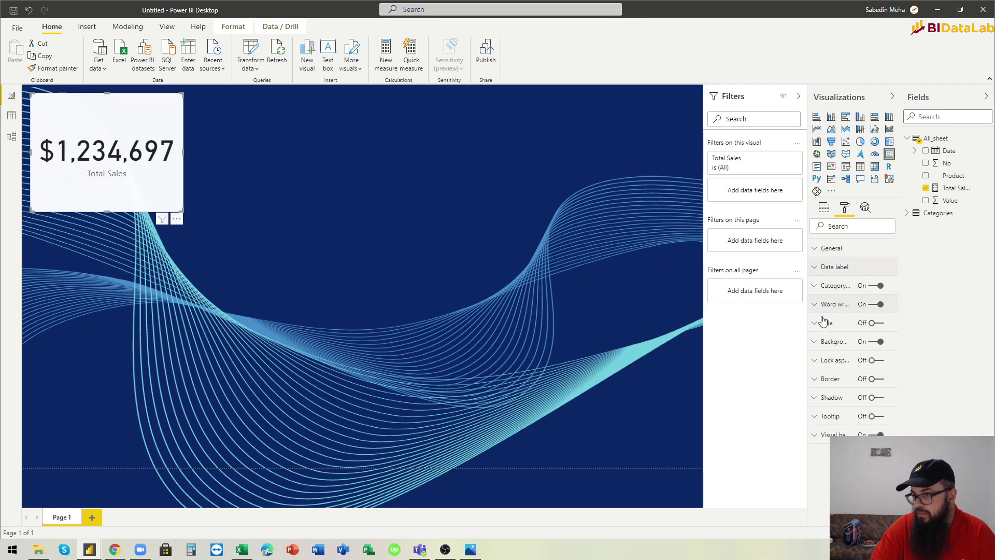
{"action": "left_click", "coordinate": [816, 344]}
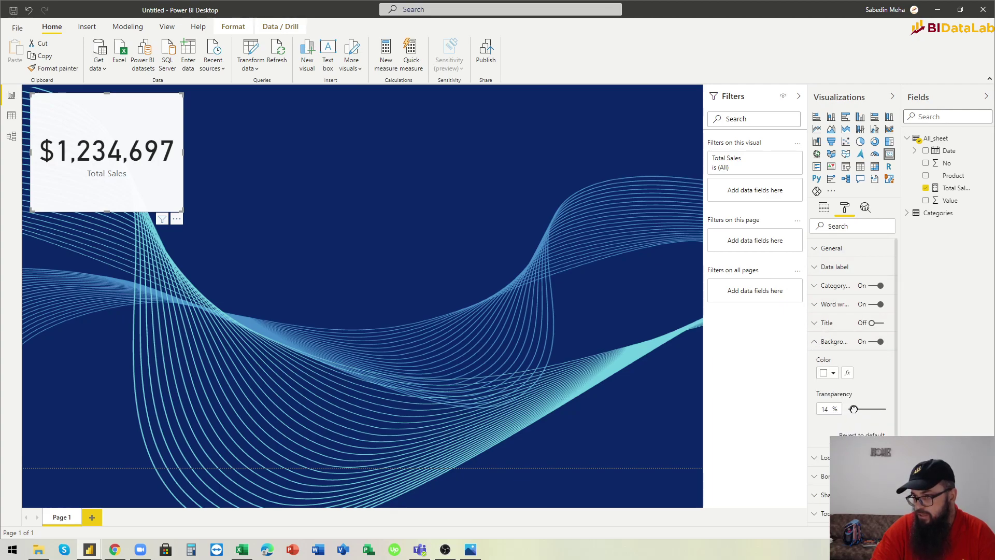
{"action": "left_click_drag", "start_coordinate": [853, 409], "coordinate": [855, 408]}
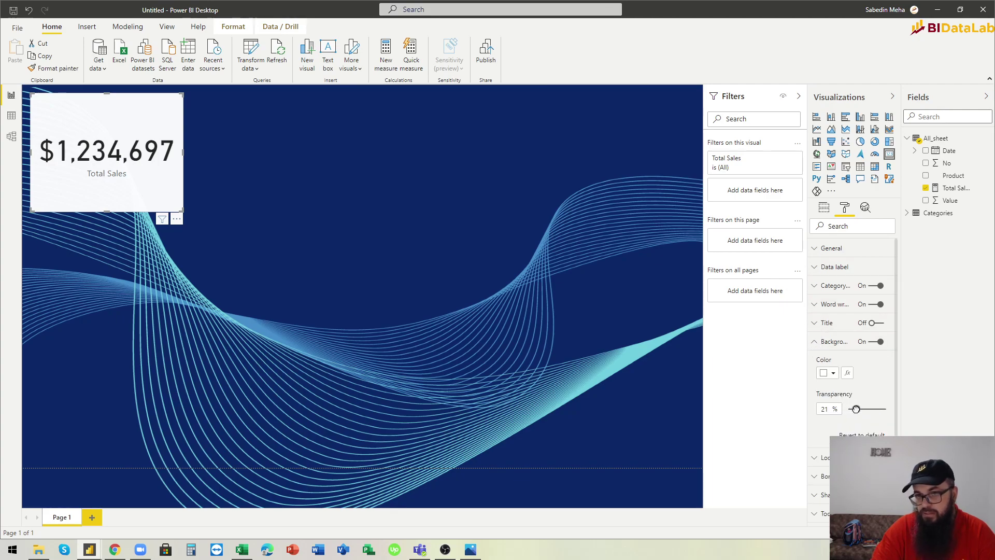
{"action": "left_click", "coordinate": [379, 287]}
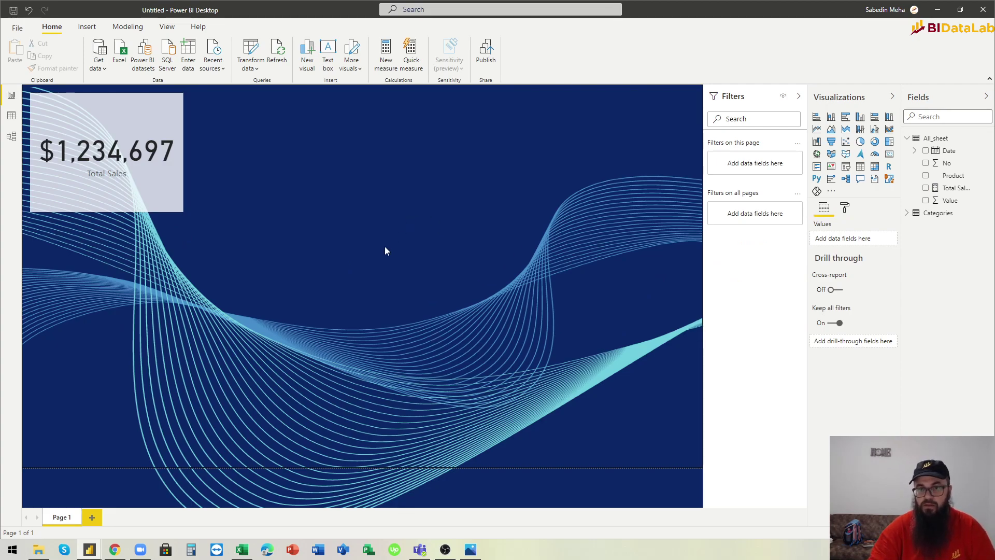
Duplicate the Total Sales card and place the copy directly beside the original, aligned with it
{"action": "left_click", "coordinate": [158, 198]}
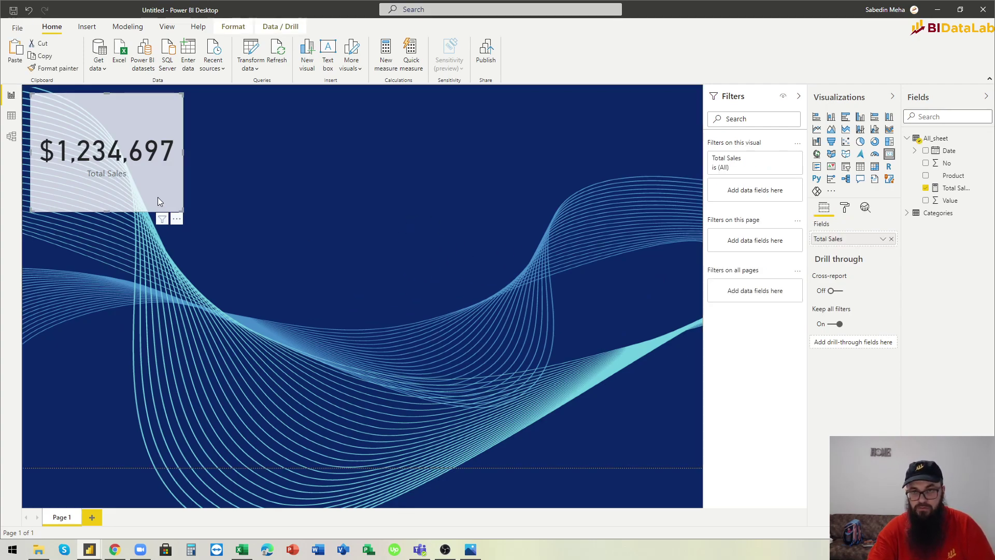
{"action": "key", "text": "ctrl+c"}
{"action": "key", "text": "ctrl+v"}
{"action": "left_click_drag", "start_coordinate": [110, 123], "coordinate": [259, 116]}
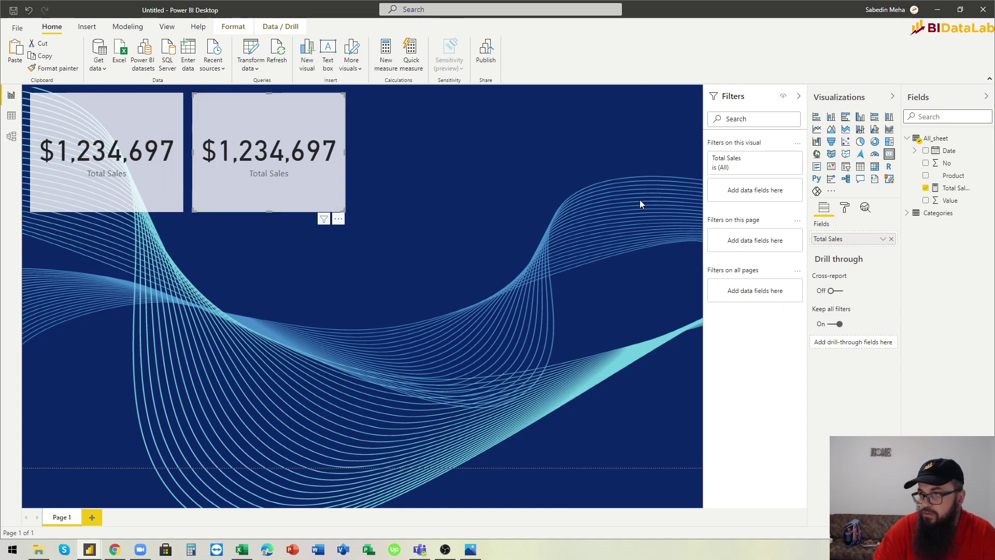
Convert the copied card to a clustered bar chart and put Category from the Categories table on its axis
{"action": "left_click", "coordinate": [847, 123]}
{"action": "left_click", "coordinate": [907, 213]}
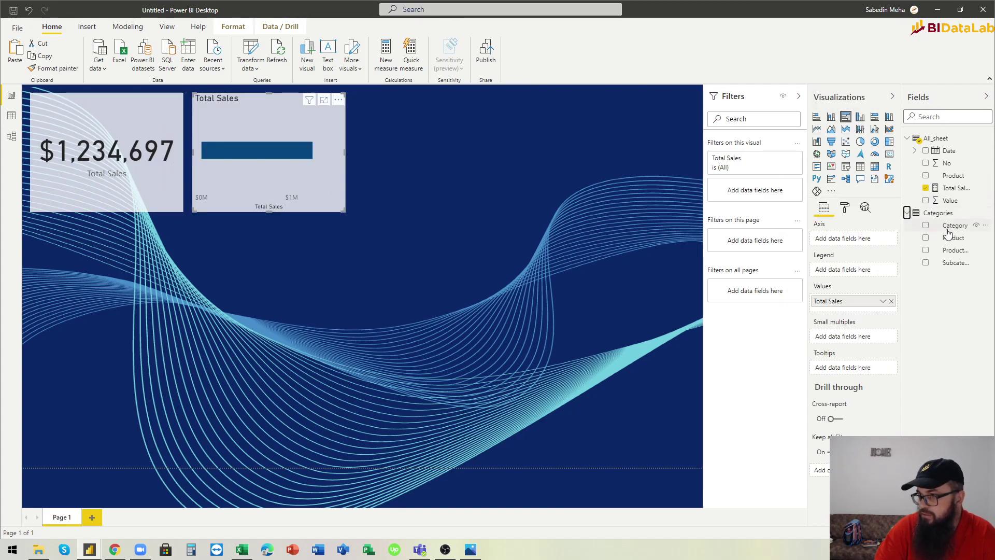
{"action": "left_click_drag", "start_coordinate": [951, 228], "coordinate": [864, 240]}
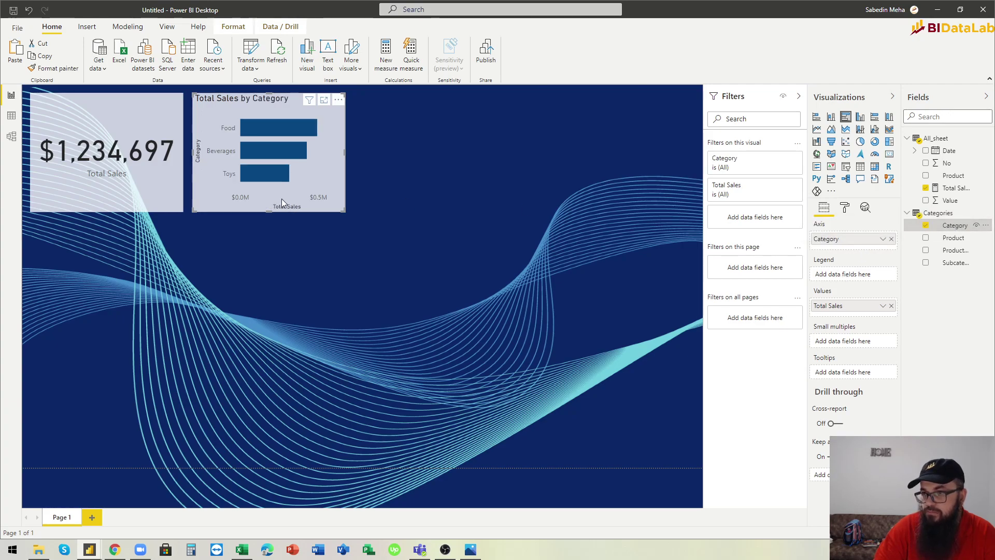
Replace Category on the bar chart's axis with Year from the All_sheet date hierarchy
{"action": "left_click", "coordinate": [892, 239]}
{"action": "left_click", "coordinate": [914, 151]}
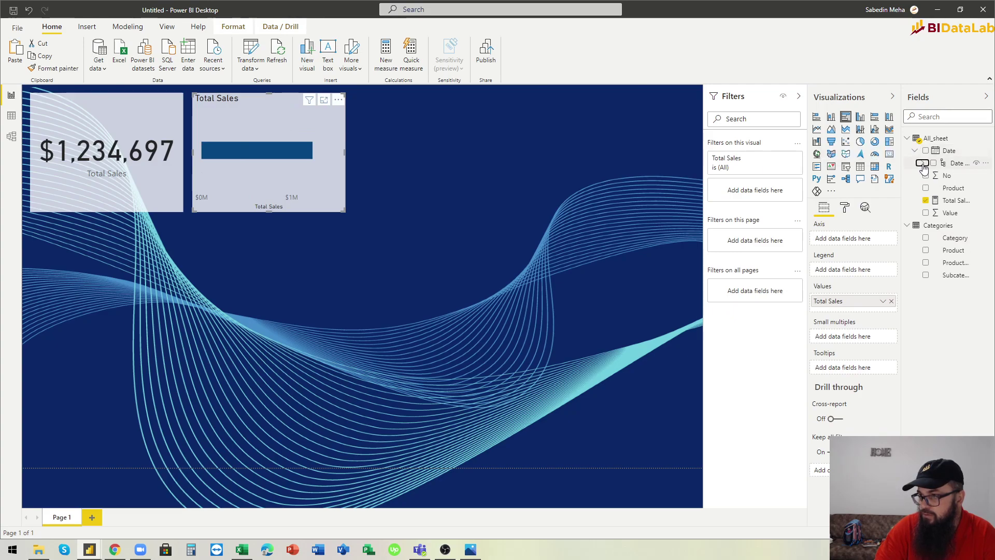
{"action": "left_click", "coordinate": [922, 162]}
{"action": "left_click_drag", "start_coordinate": [964, 175], "coordinate": [865, 241]}
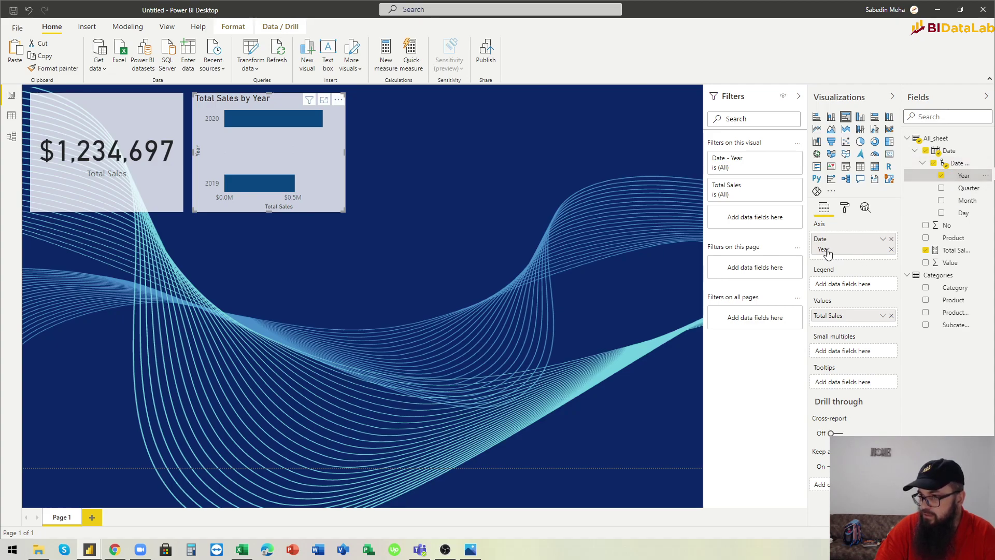
Turn on data labels for the Total Sales by Year chart and place a copy of it below the Total Sales card
{"action": "left_click", "coordinate": [843, 207]}
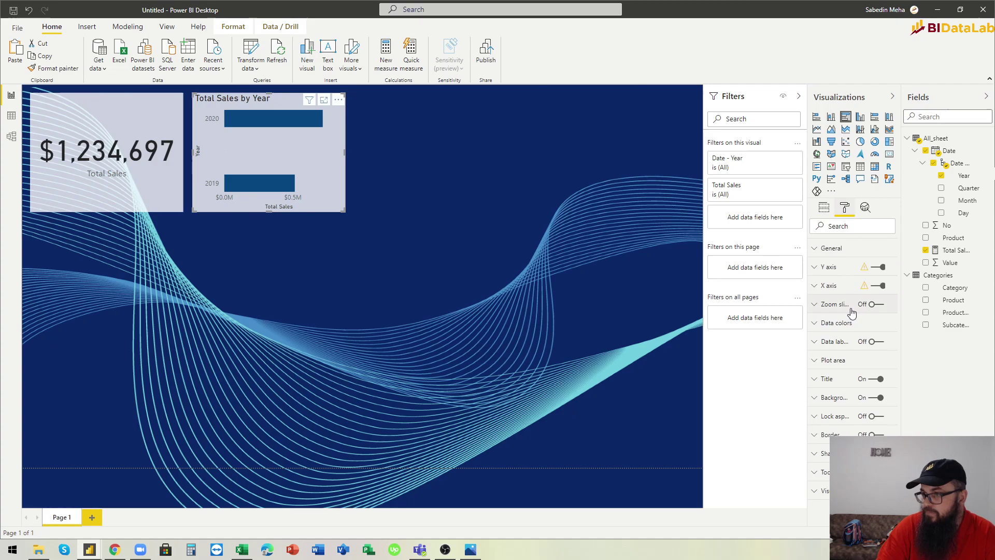
{"action": "left_click", "coordinate": [873, 342]}
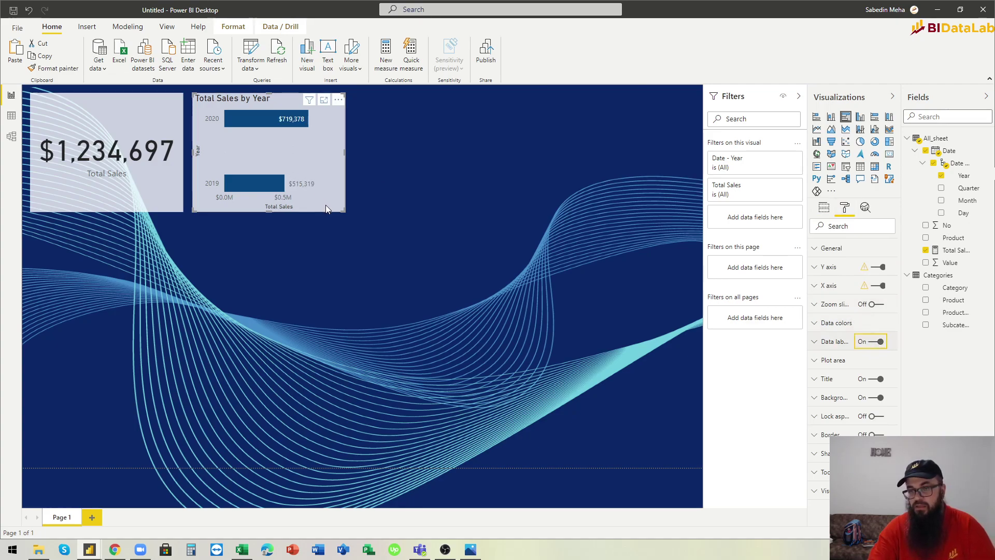
{"action": "left_click_drag", "start_coordinate": [259, 139], "coordinate": [84, 230]}
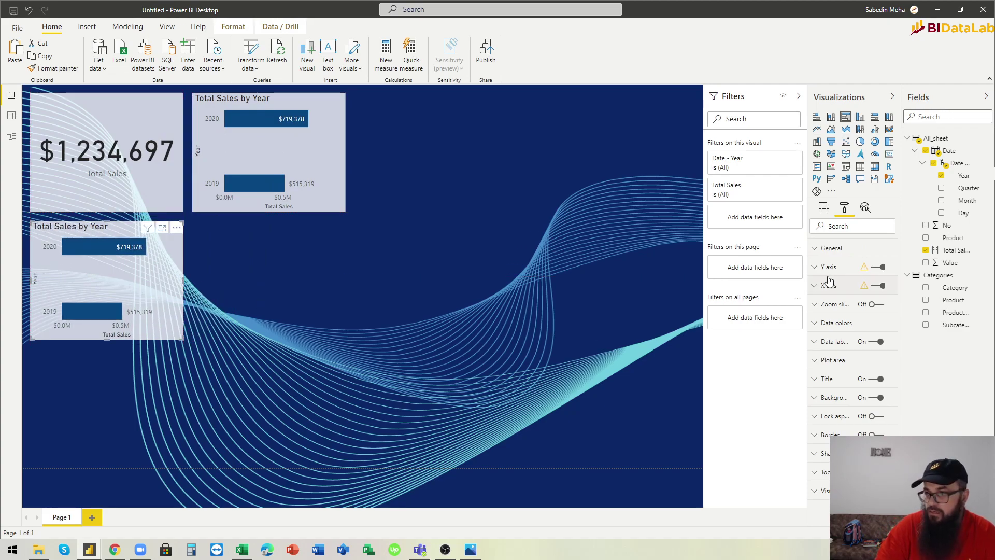
Replace the date on the copied bar chart's axis with Category from the Categories table
{"action": "left_click", "coordinate": [825, 208]}
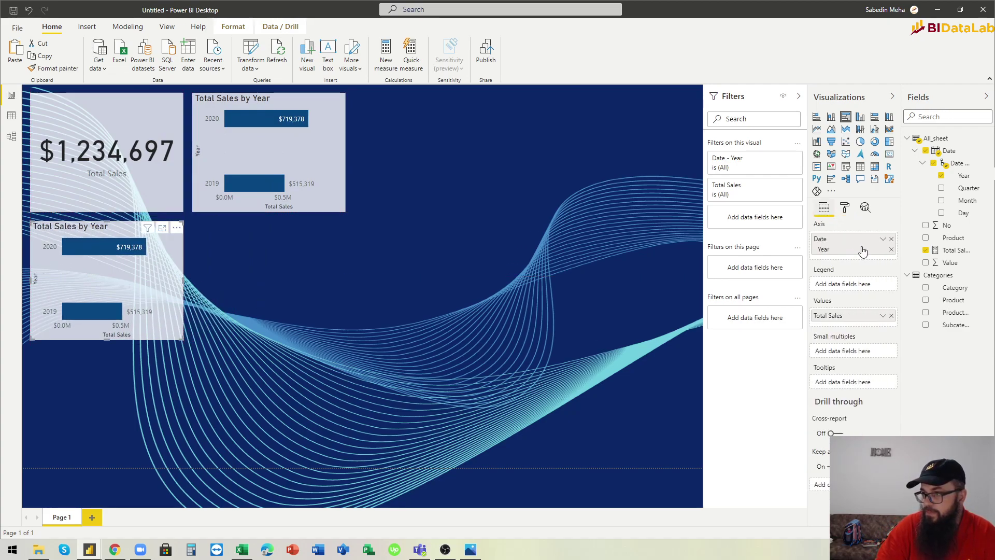
{"action": "left_click", "coordinate": [891, 239]}
{"action": "left_click", "coordinate": [926, 289]}
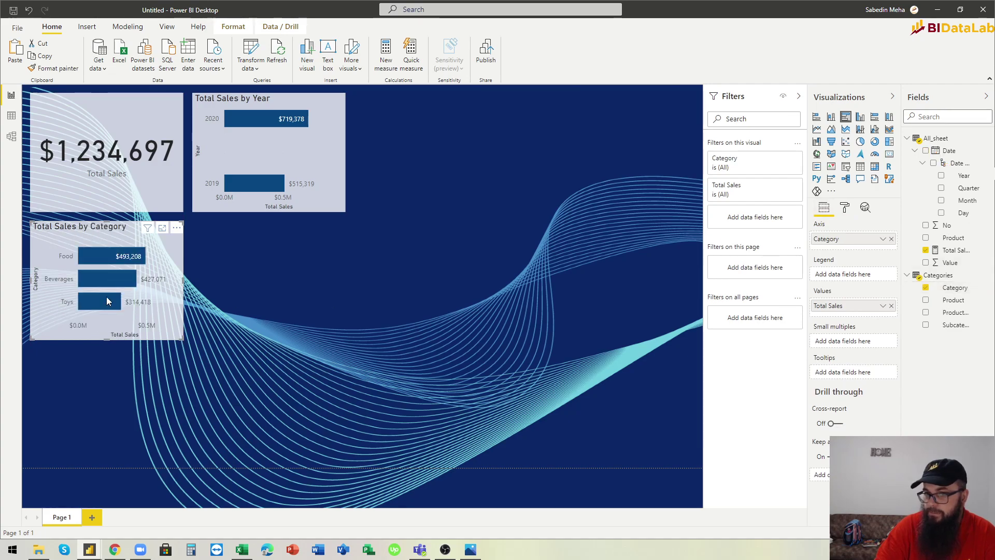
Shorten the category chart slightly, and reduce the Total Sales card and the Total Sales by Year chart to a matching lower height
{"action": "left_click_drag", "start_coordinate": [105, 339], "coordinate": [105, 335]}
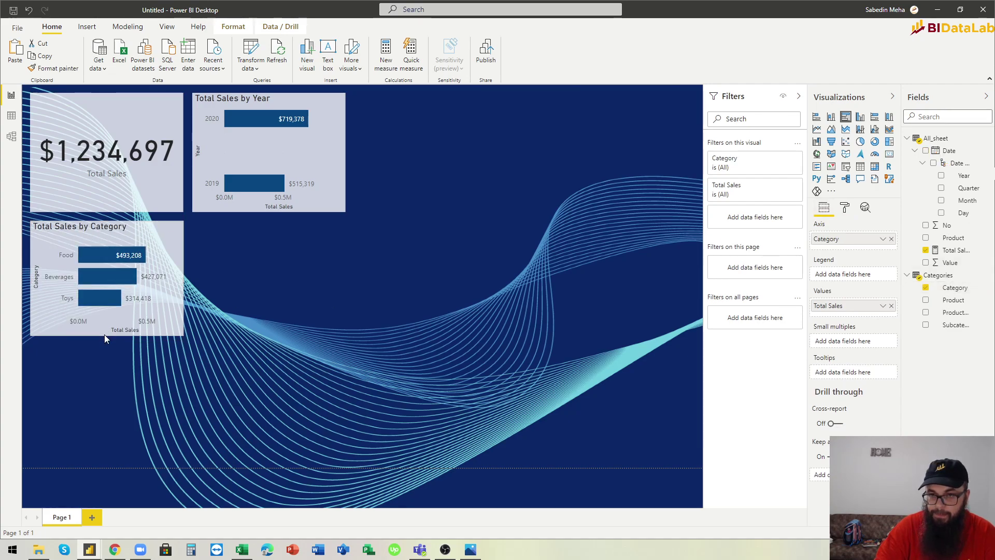
{"action": "left_click", "coordinate": [122, 201]}
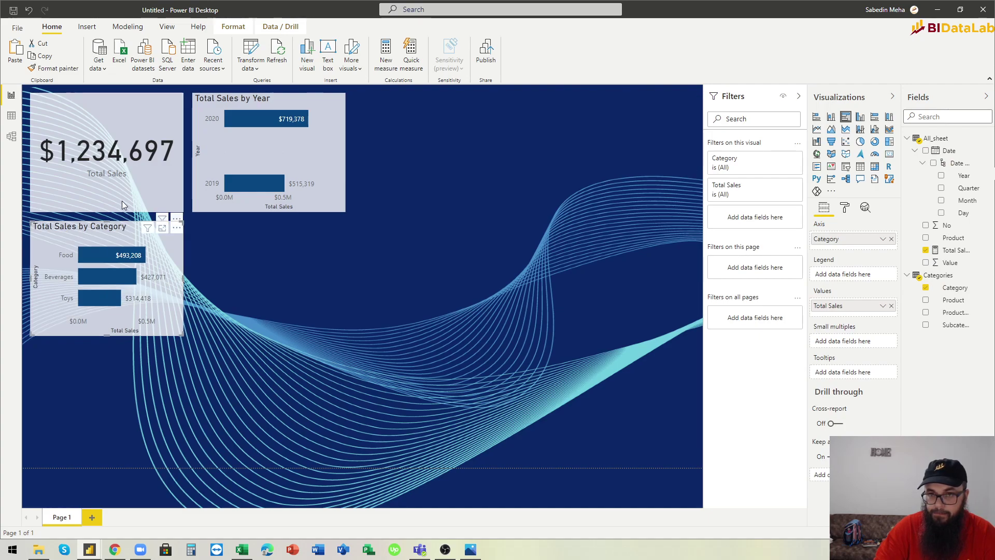
{"action": "left_click_drag", "start_coordinate": [109, 209], "coordinate": [111, 188]}
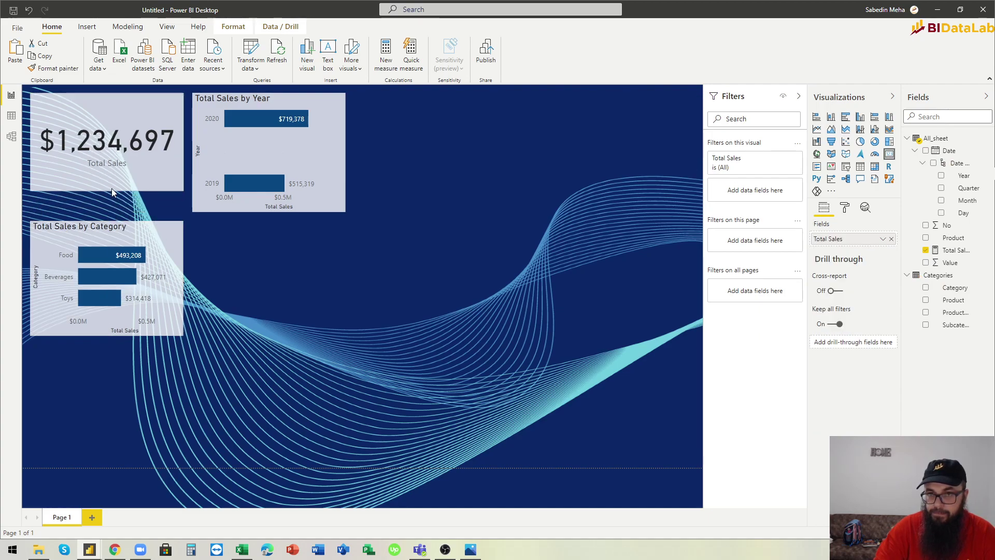
{"action": "left_click", "coordinate": [240, 205]}
{"action": "left_click_drag", "start_coordinate": [273, 211], "coordinate": [272, 191]}
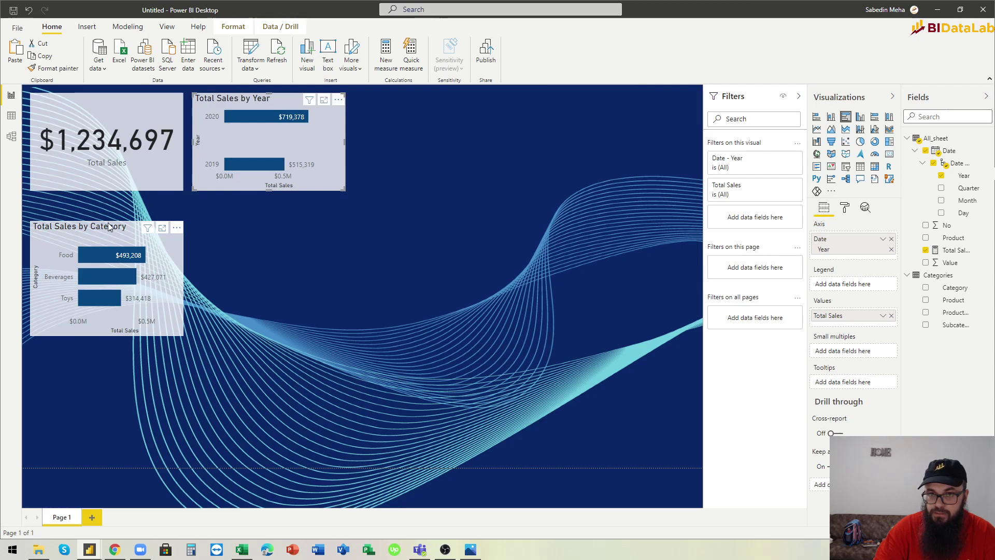
Move the category chart up close under the card, and place a wider duplicate of it directly beside it
{"action": "left_click_drag", "start_coordinate": [108, 234], "coordinate": [261, 217]}
{"action": "key", "text": "ctrl+v"}
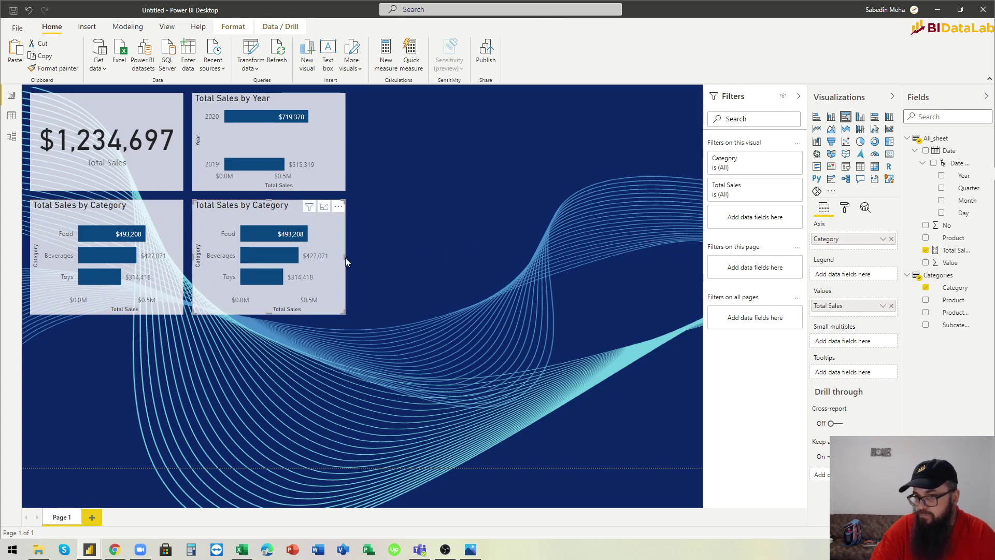
{"action": "left_click_drag", "start_coordinate": [345, 257], "coordinate": [519, 269]}
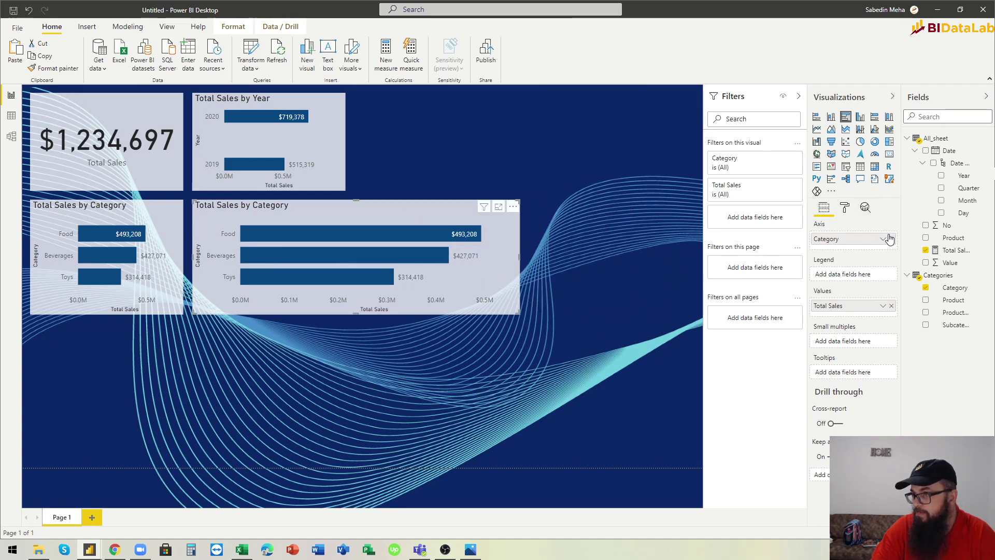
Convert the wide copy to a clustered column chart with Subcategory instead of Category on its axis, and stretch it almost to the page edge
{"action": "left_click", "coordinate": [859, 116]}
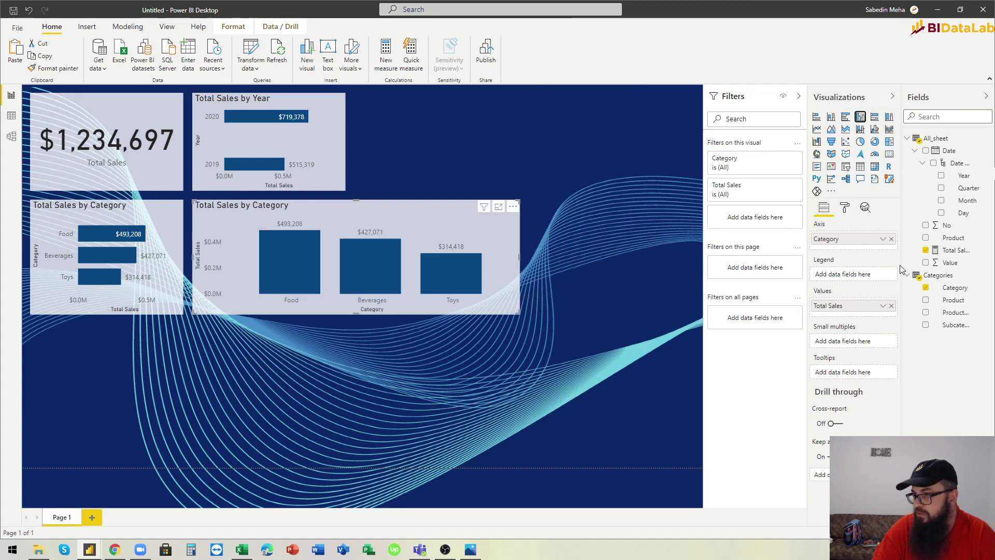
{"action": "left_click_drag", "start_coordinate": [928, 325], "coordinate": [849, 239]}
{"action": "left_click", "coordinate": [891, 239]}
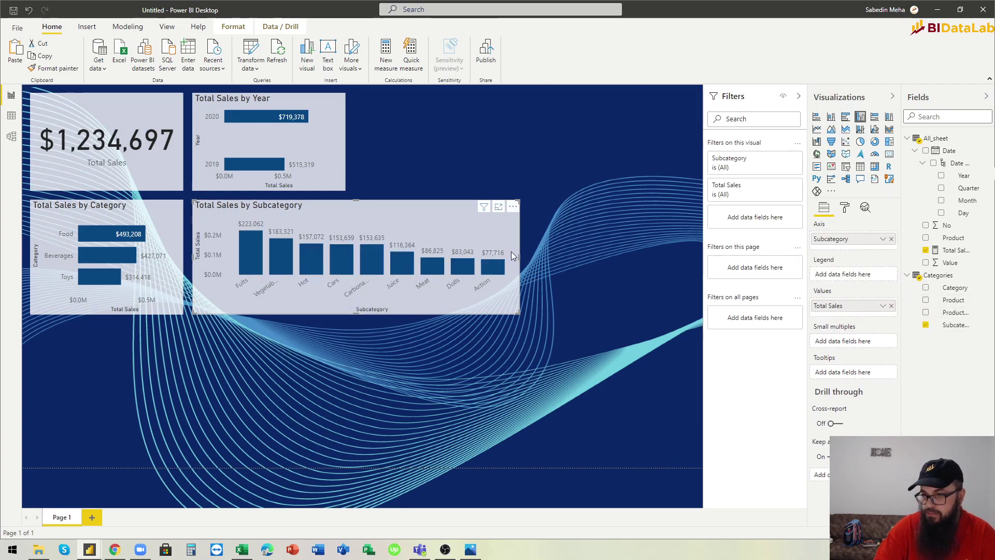
{"action": "left_click_drag", "start_coordinate": [518, 256], "coordinate": [690, 273]}
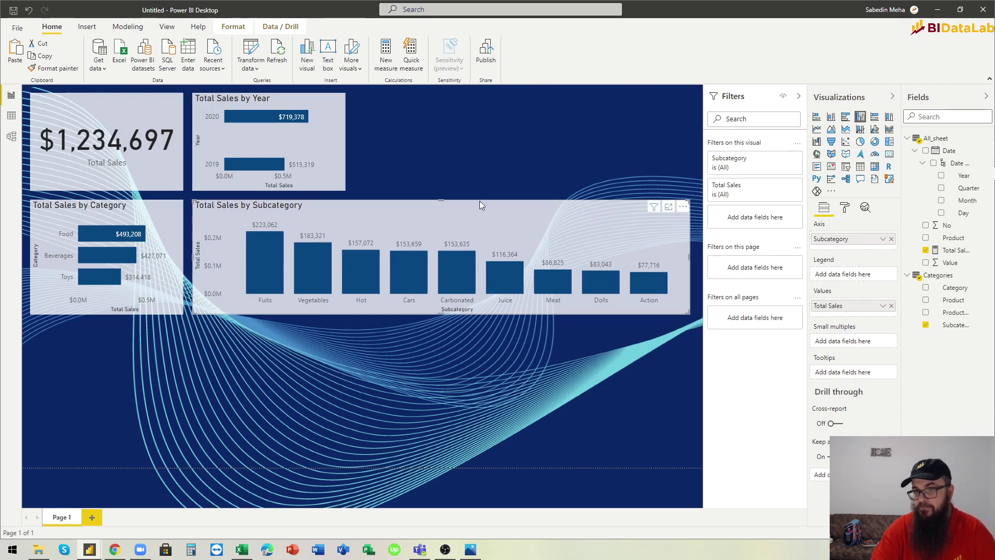
Duplicate the Total Sales by Year chart and place the copy directly beside the original, aligned with it
{"action": "left_click", "coordinate": [455, 164]}
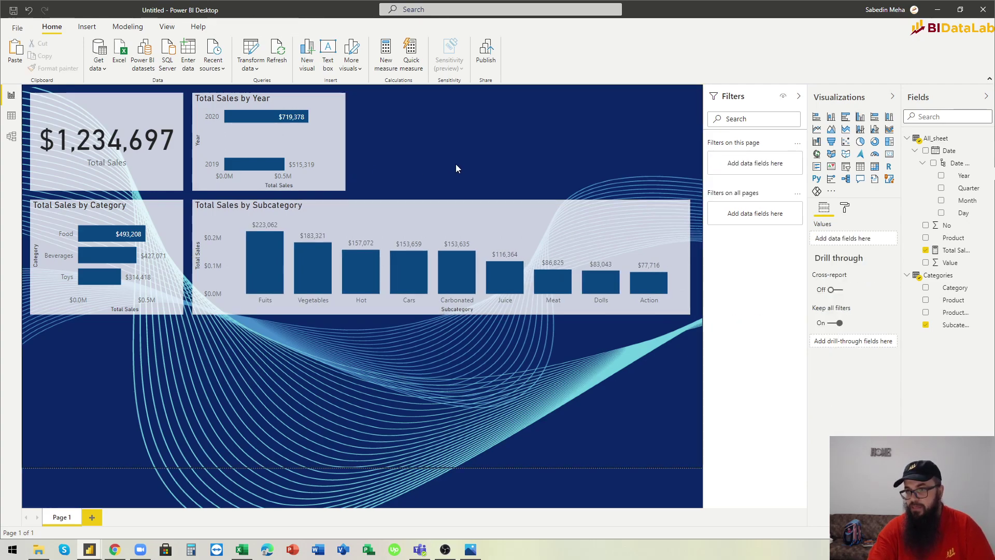
{"action": "left_click", "coordinate": [328, 167]}
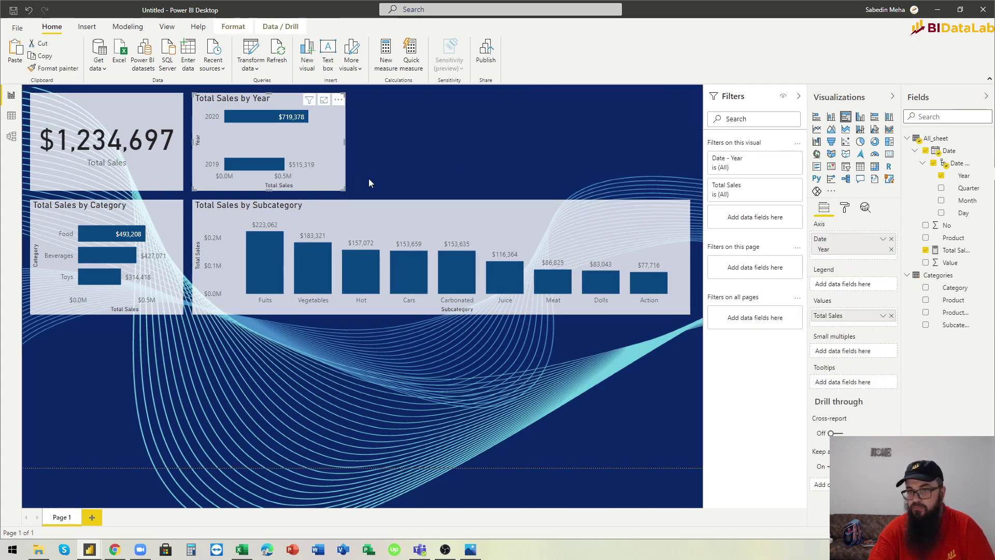
{"action": "key", "text": "ctrl+c"}
{"action": "key", "text": "ctrl+v"}
{"action": "left_click_drag", "start_coordinate": [319, 146], "coordinate": [479, 144]}
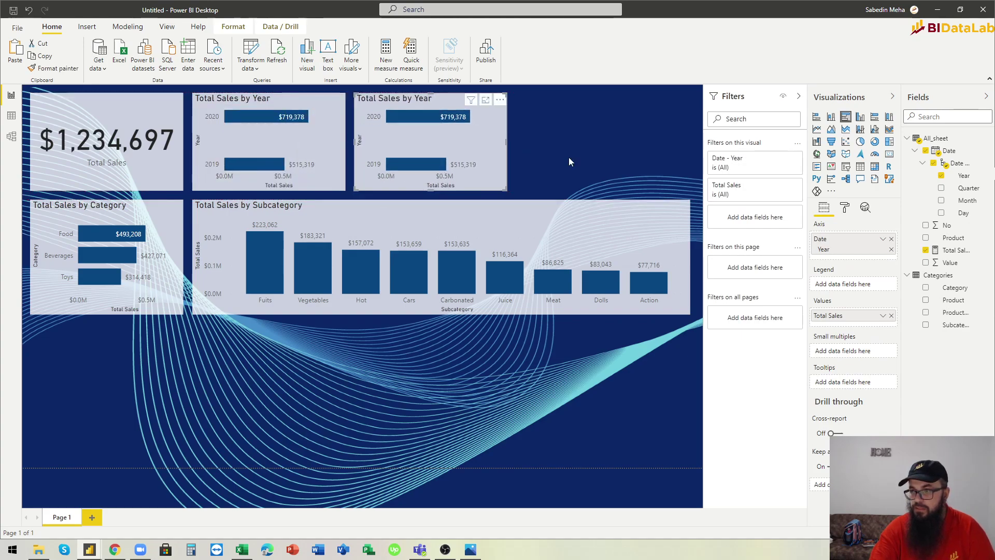
Clear the copy's fields, convert it to a slicer on the All_sheet Date field, and widen it to match the subcategory chart's edge
{"action": "left_click", "coordinate": [891, 239]}
{"action": "left_click", "coordinate": [890, 300]}
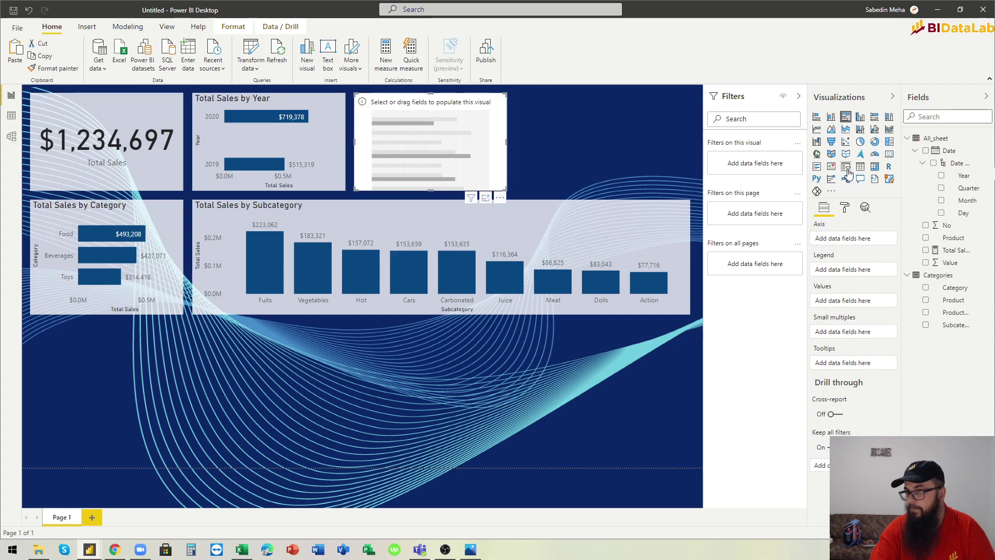
{"action": "left_click", "coordinate": [845, 167]}
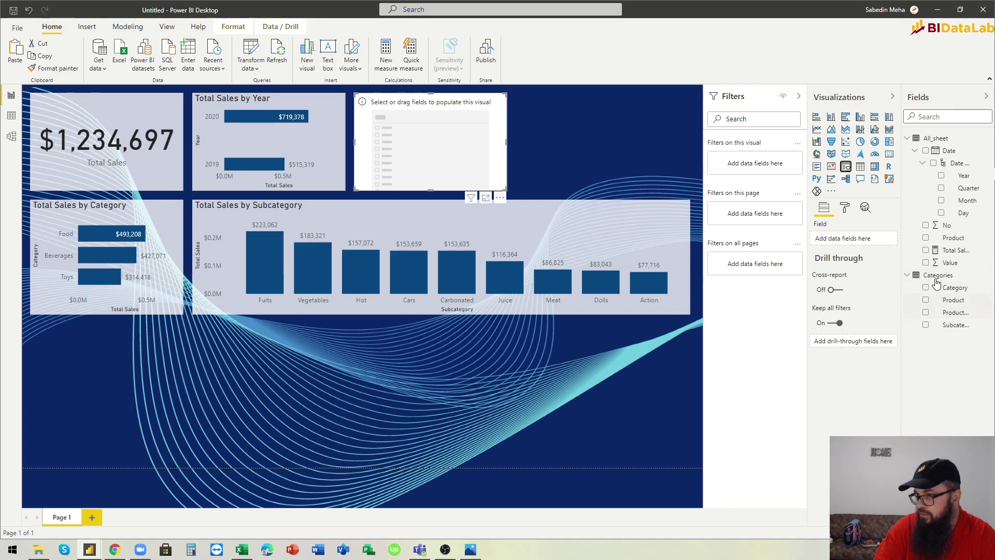
{"action": "left_click_drag", "start_coordinate": [948, 150], "coordinate": [686, 170]}
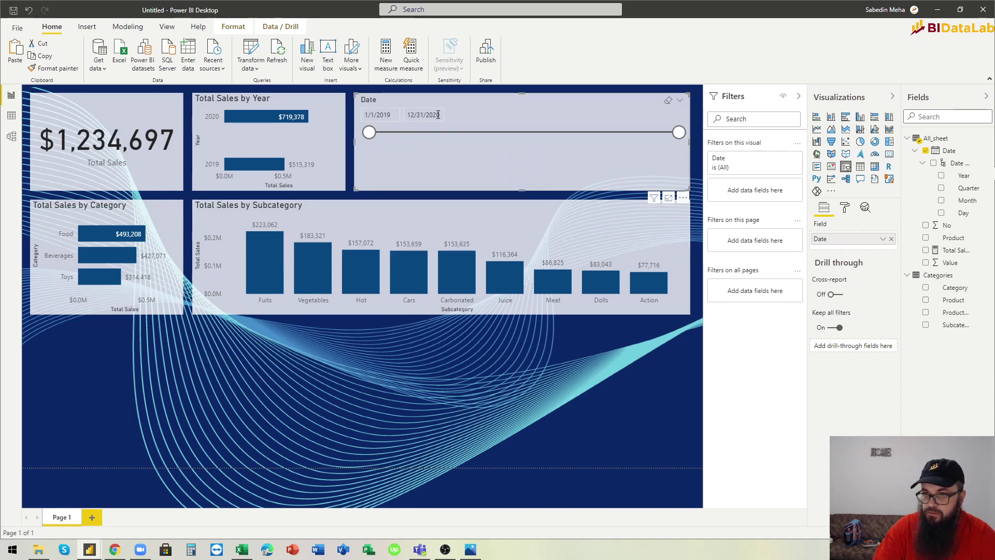
Add a line chart of Total Sales over the Date hierarchy and enlarge it to span the space below the other charts
{"action": "left_click", "coordinate": [285, 440]}
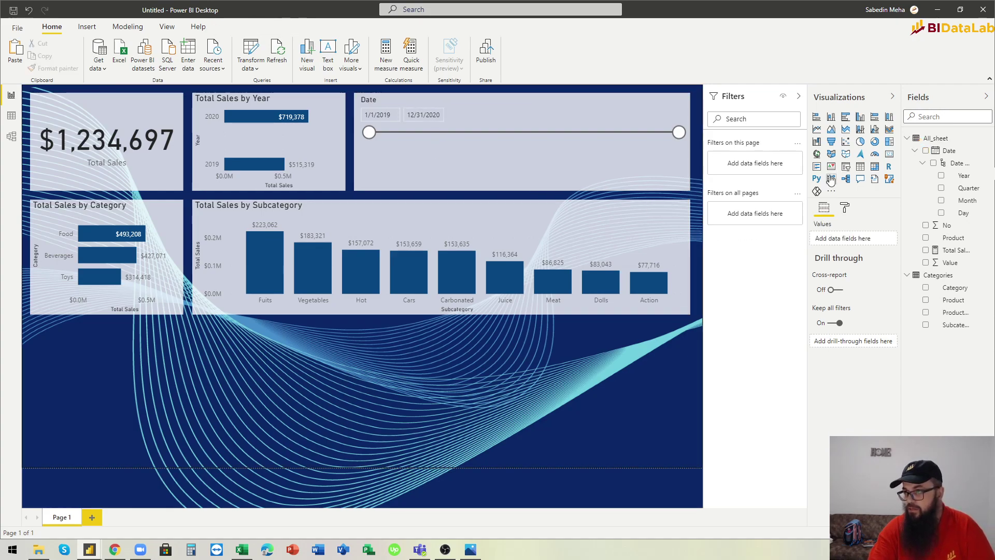
{"action": "left_click", "coordinate": [817, 130]}
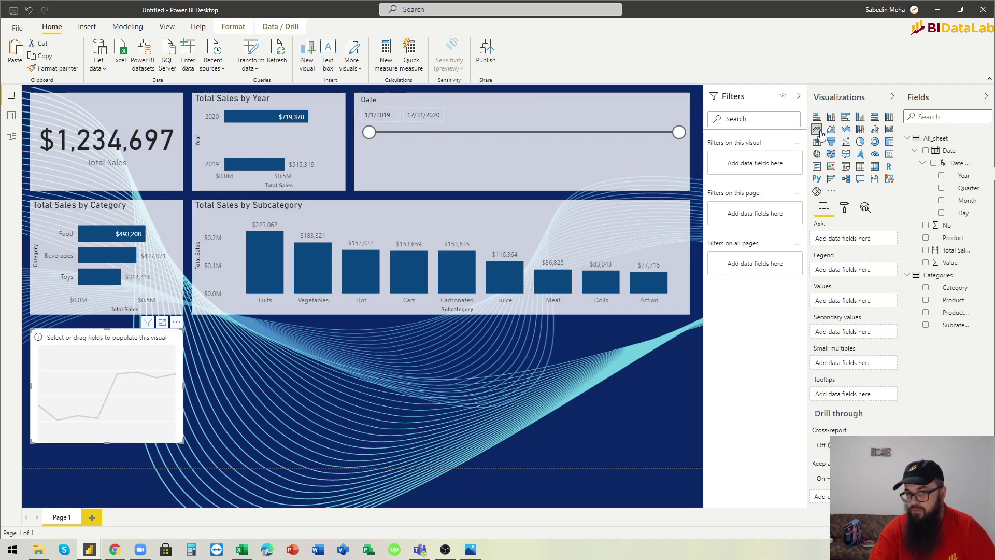
{"action": "left_click", "coordinate": [926, 251]}
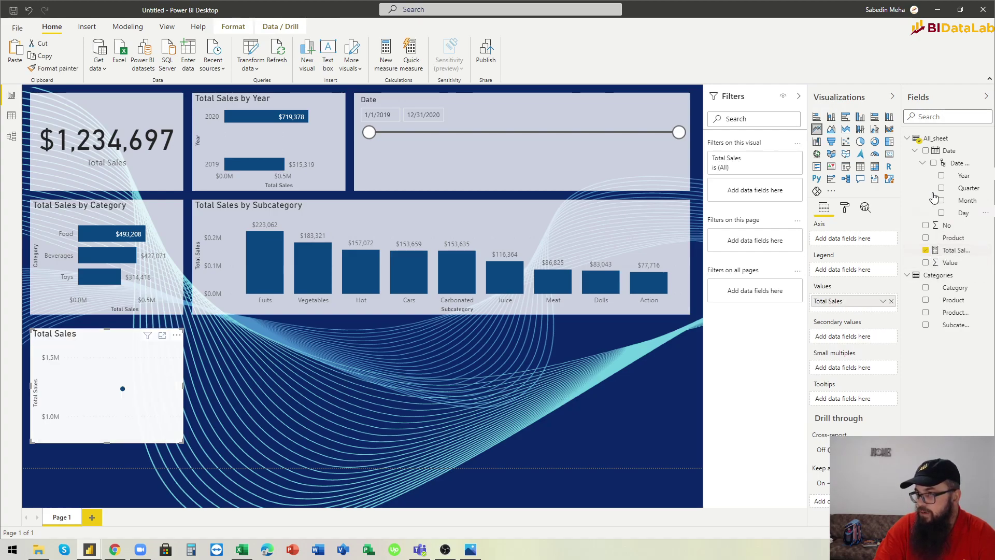
{"action": "left_click", "coordinate": [926, 151]}
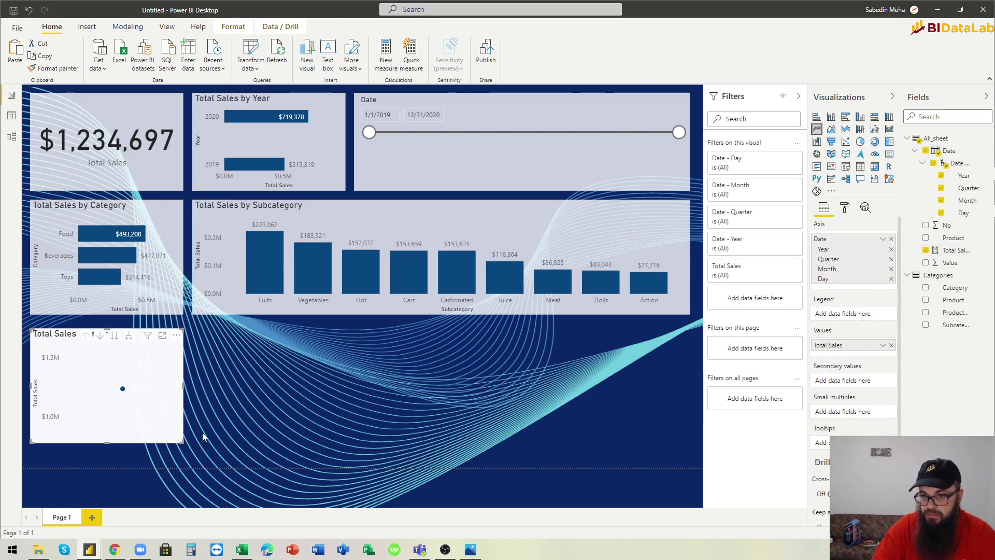
{"action": "left_click_drag", "start_coordinate": [182, 442], "coordinate": [684, 458]}
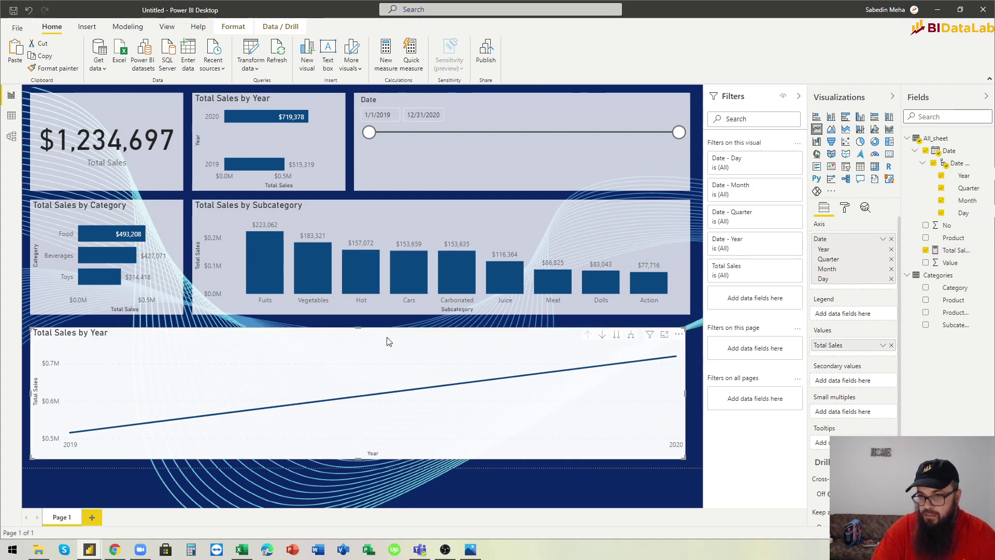
Expand the line chart's date hierarchy down to day level and adjust its edges to align with the visuals above
{"action": "left_click", "coordinate": [630, 336]}
{"action": "left_click", "coordinate": [631, 336]}
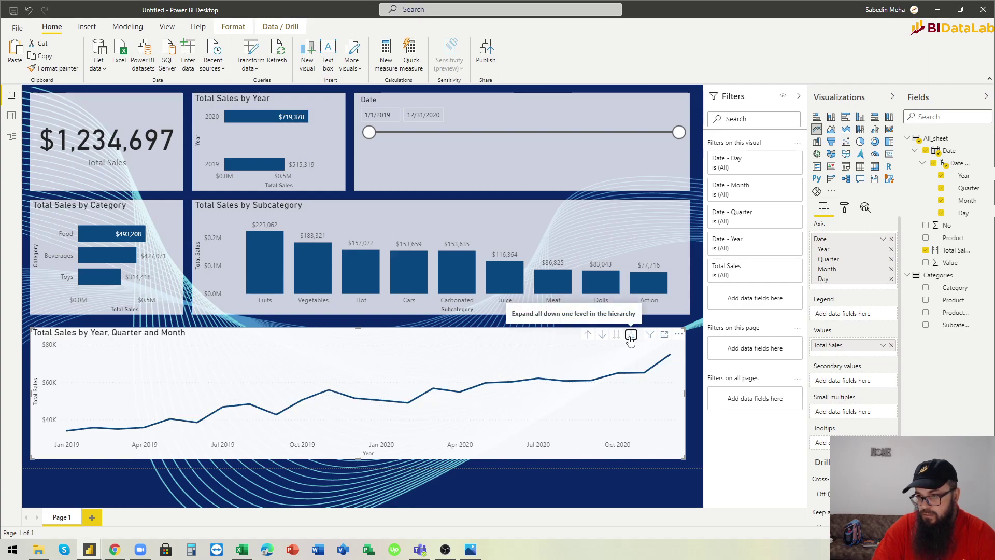
{"action": "left_click", "coordinate": [630, 335]}
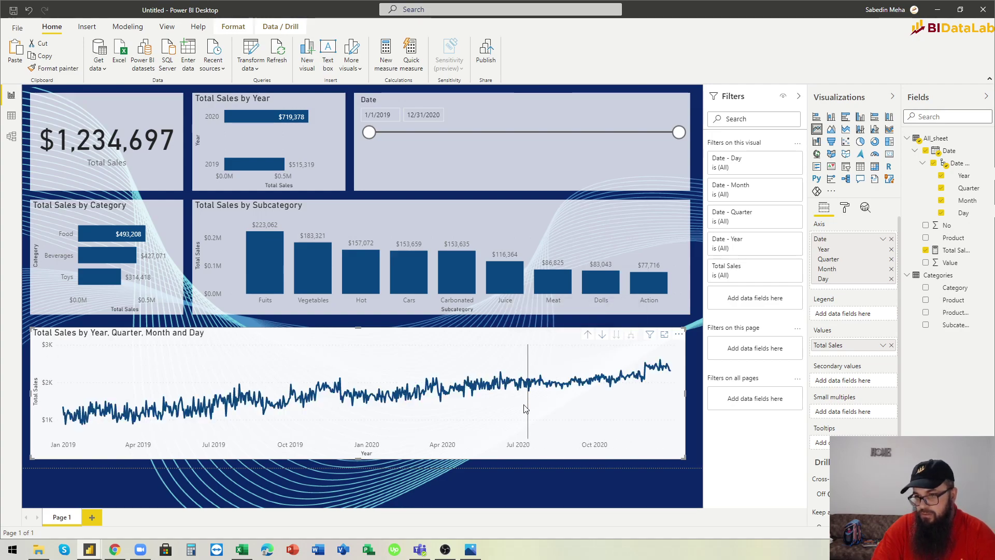
{"action": "left_click_drag", "start_coordinate": [357, 328], "coordinate": [357, 323]}
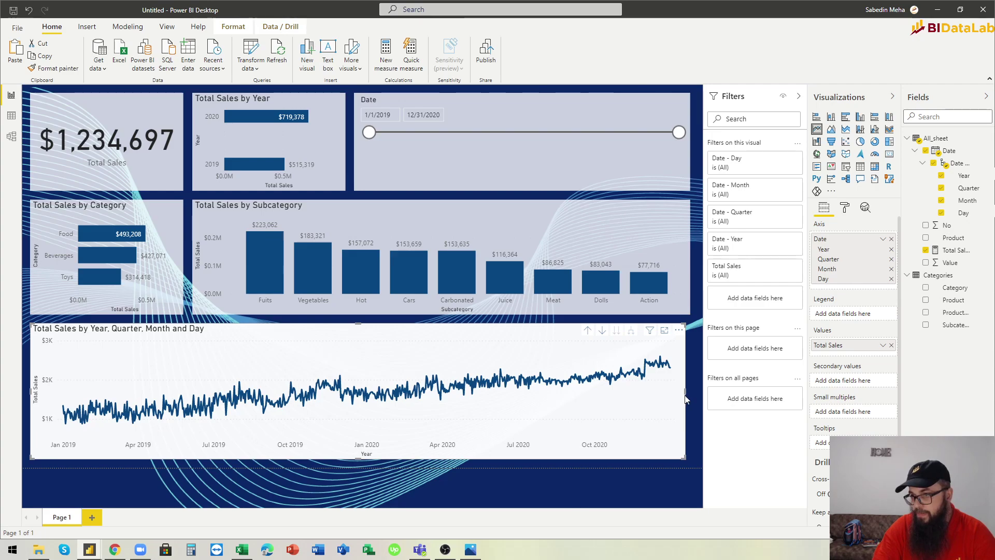
{"action": "left_click_drag", "start_coordinate": [684, 391], "coordinate": [690, 395]}
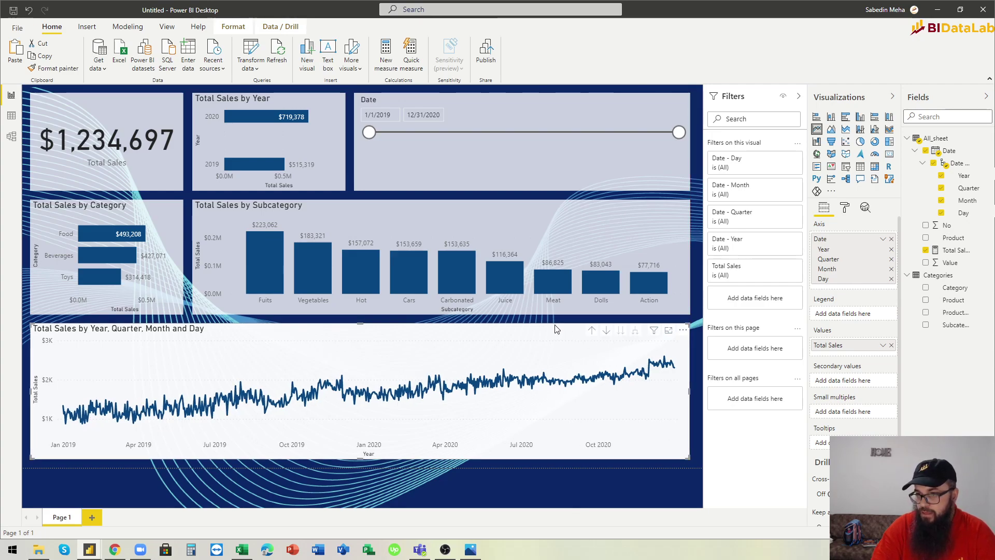
Add a trend line to the line chart and color it red with the custom color #FB1404
{"action": "left_click", "coordinate": [864, 208]}
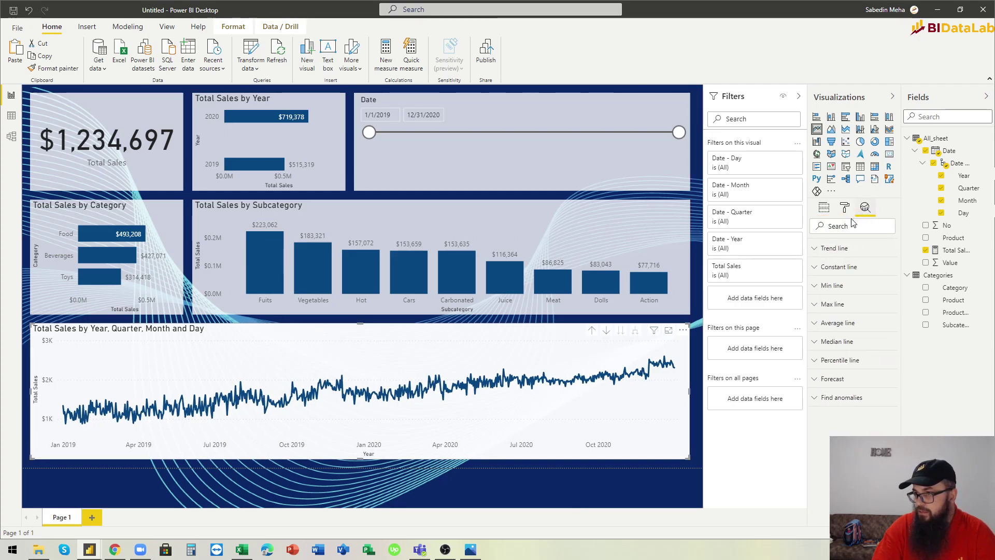
{"action": "left_click", "coordinate": [823, 251]}
{"action": "left_click", "coordinate": [832, 272]}
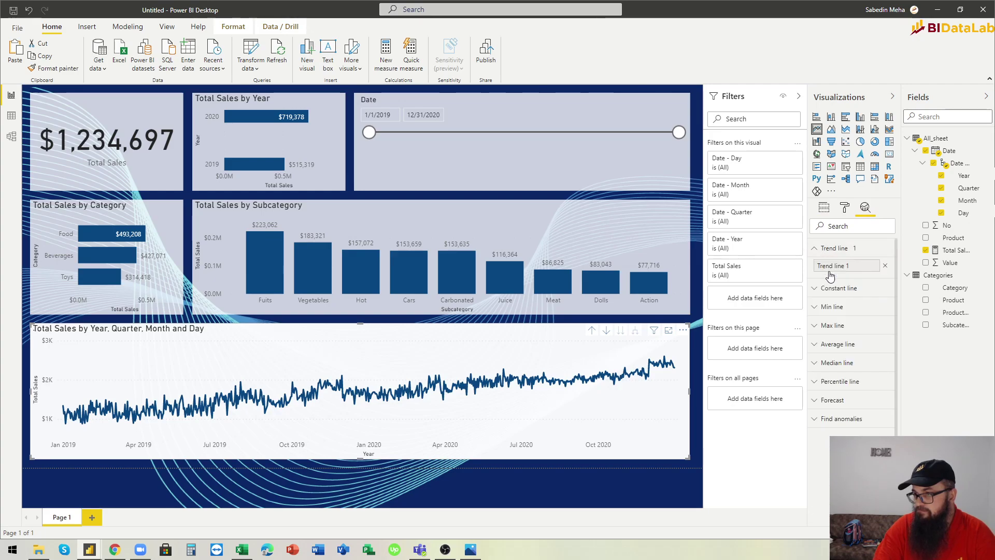
{"action": "left_click", "coordinate": [832, 298]}
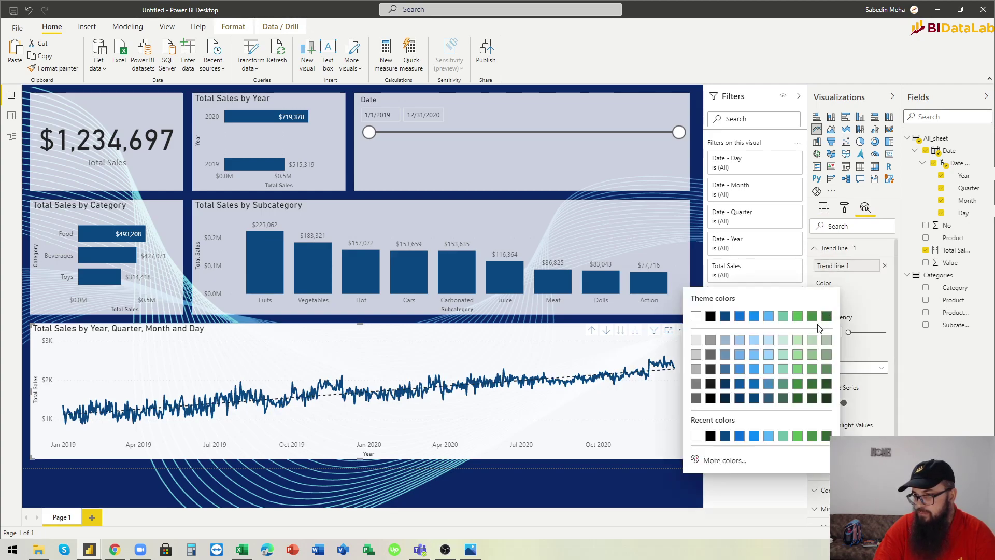
{"action": "left_click", "coordinate": [710, 460]}
{"action": "left_click_drag", "start_coordinate": [703, 424], "coordinate": [693, 420]}
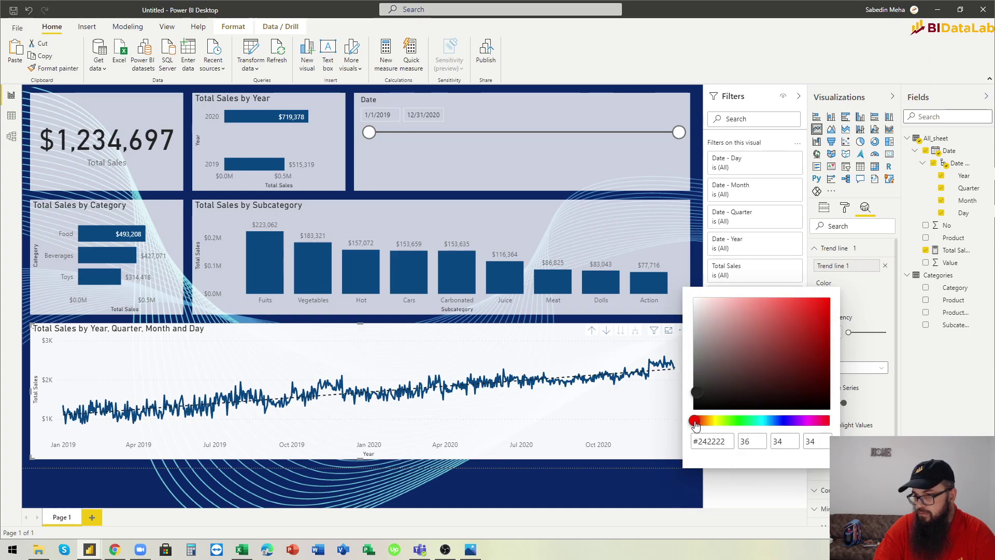
{"action": "left_click", "coordinate": [824, 299]}
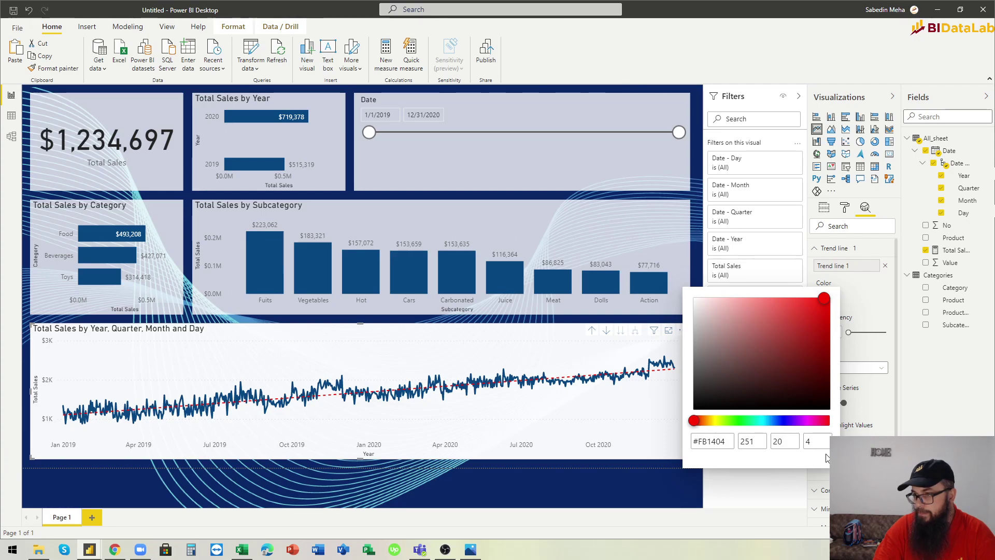
{"action": "left_click", "coordinate": [869, 417]}
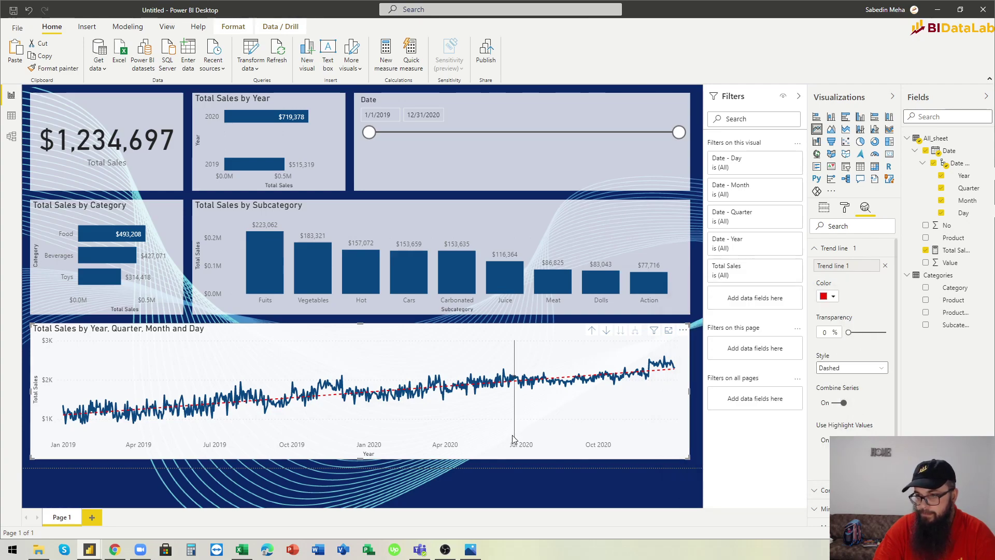
Copy the formatting of the Total Sales by Subcategory chart onto the line chart with Format Painter and deselect it
{"action": "left_click", "coordinate": [418, 306]}
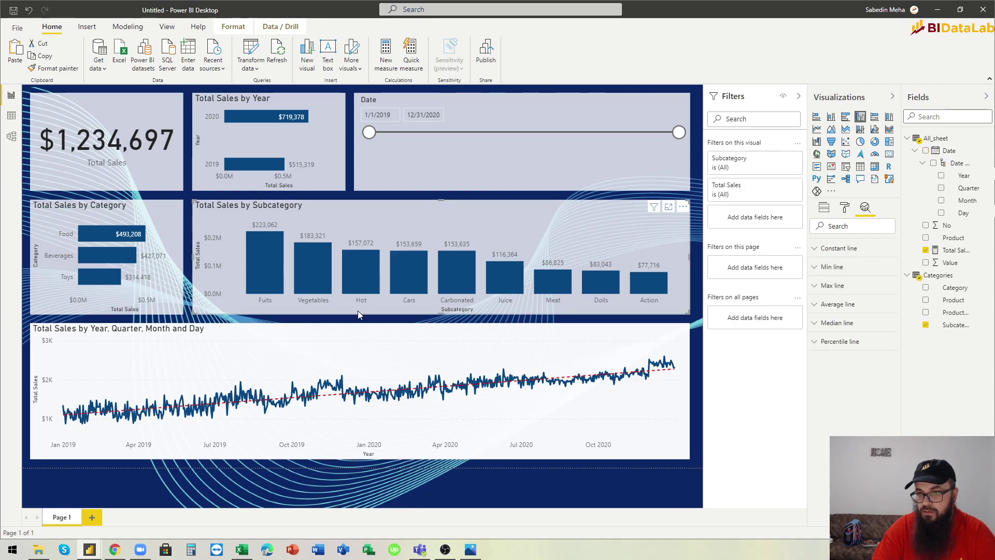
{"action": "left_click", "coordinate": [53, 67]}
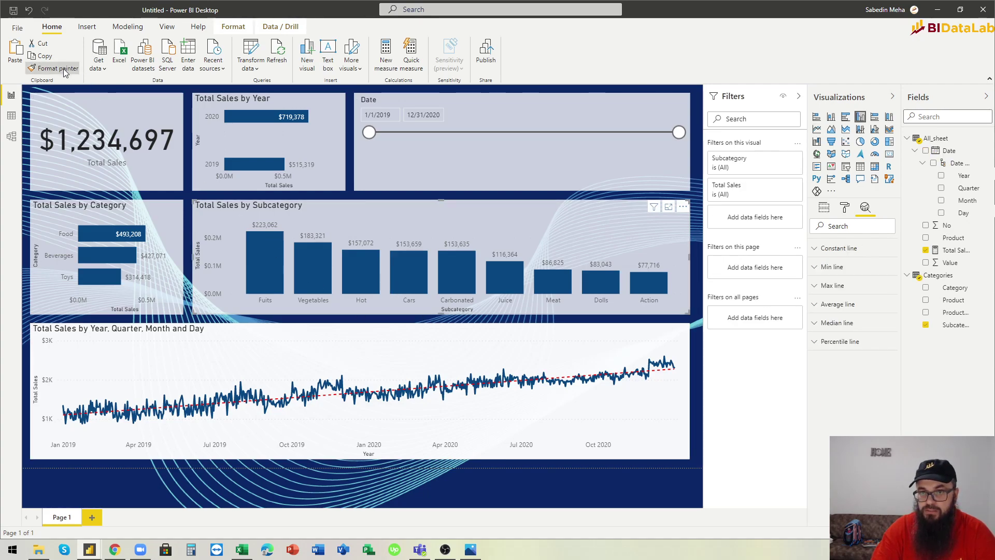
{"action": "left_click", "coordinate": [269, 330]}
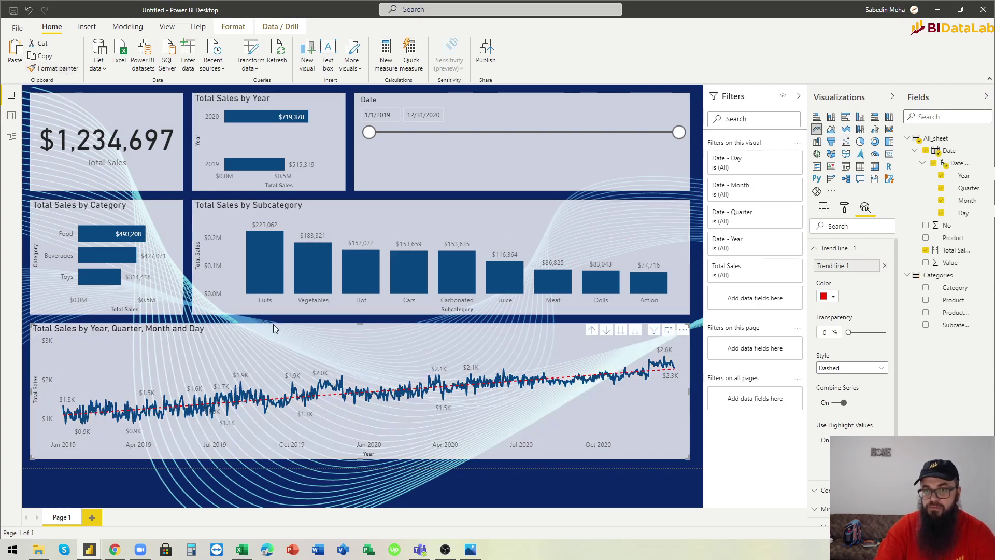
{"action": "left_click", "coordinate": [283, 320]}
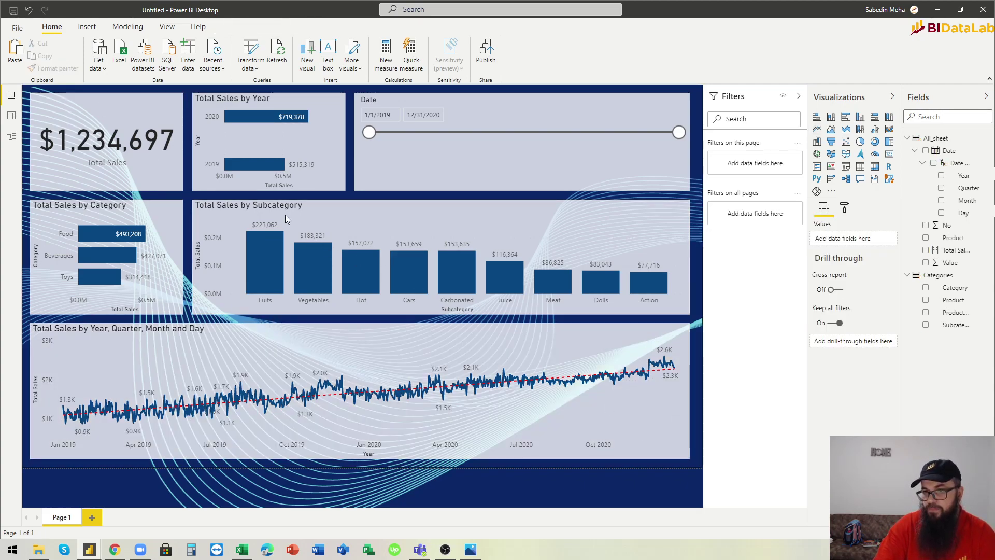
Cross-filter the report by each subcategory column in turn, from Fuits through Dolls, and clear the selection
{"action": "left_click", "coordinate": [268, 271]}
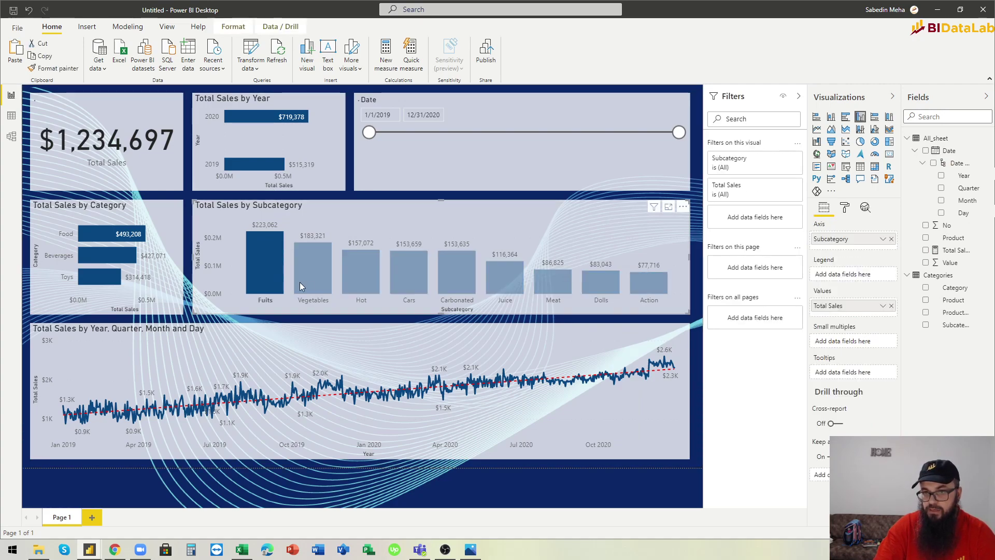
{"action": "left_click", "coordinate": [310, 284]}
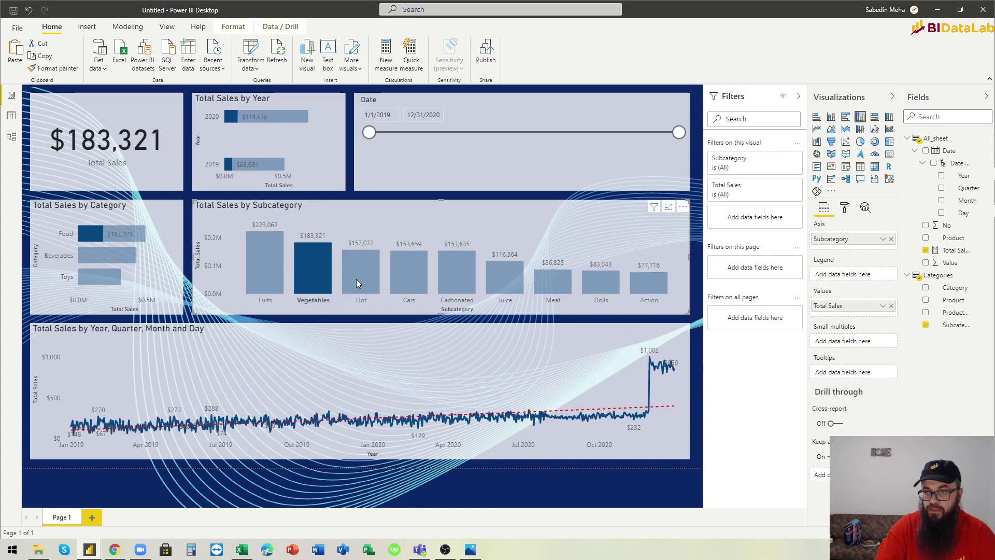
{"action": "left_click", "coordinate": [356, 279]}
{"action": "left_click", "coordinate": [409, 279]}
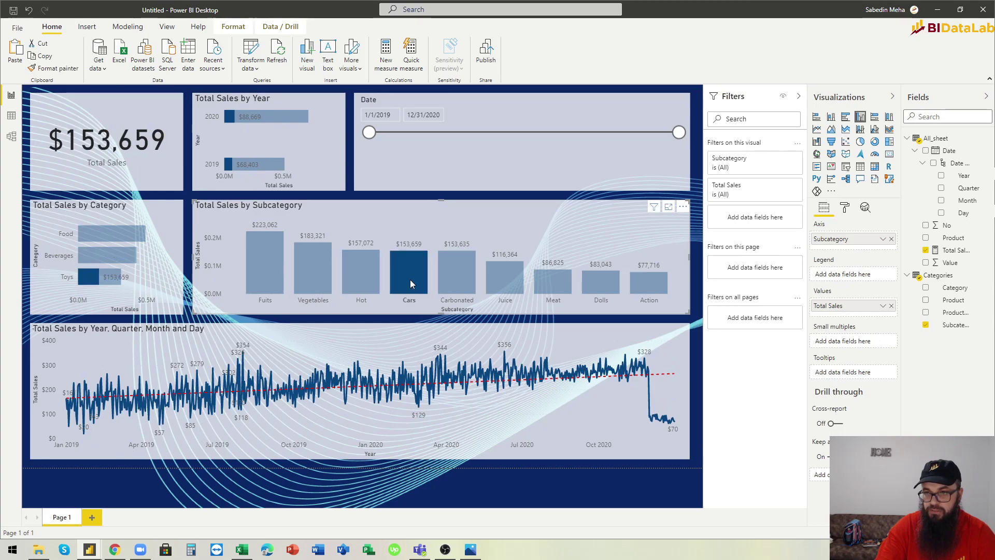
{"action": "left_click", "coordinate": [453, 282]}
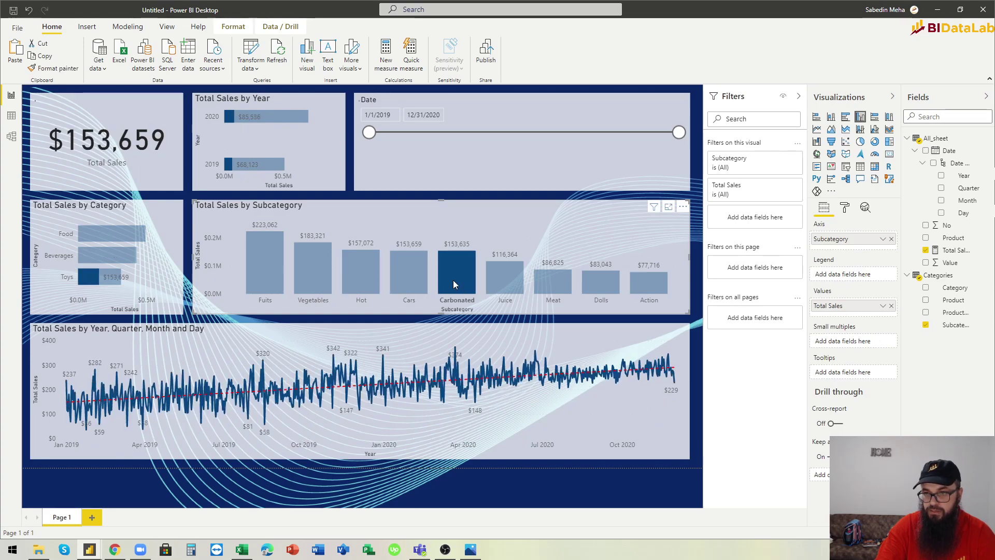
{"action": "left_click", "coordinate": [511, 281]}
{"action": "left_click", "coordinate": [563, 284]}
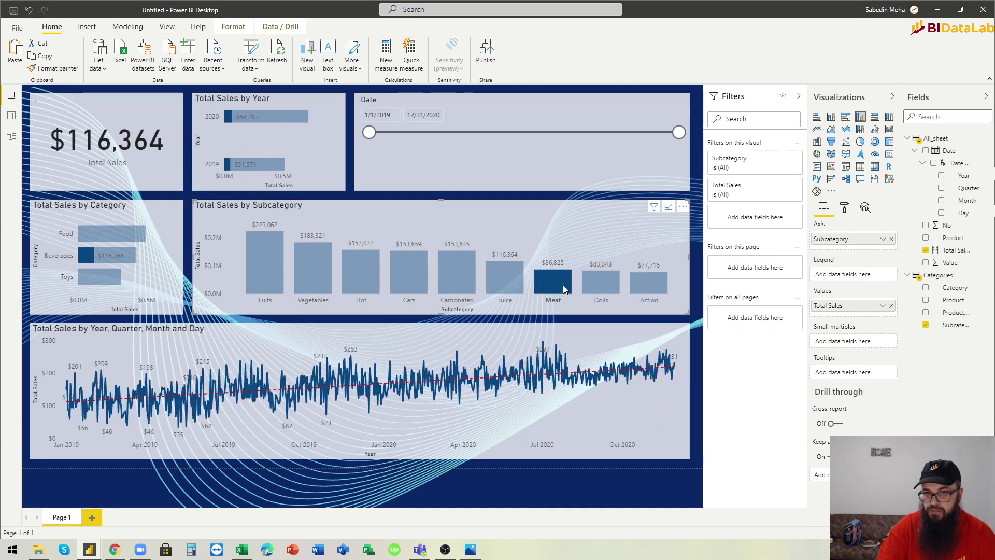
{"action": "left_click", "coordinate": [604, 285]}
{"action": "left_click", "coordinate": [604, 285]}
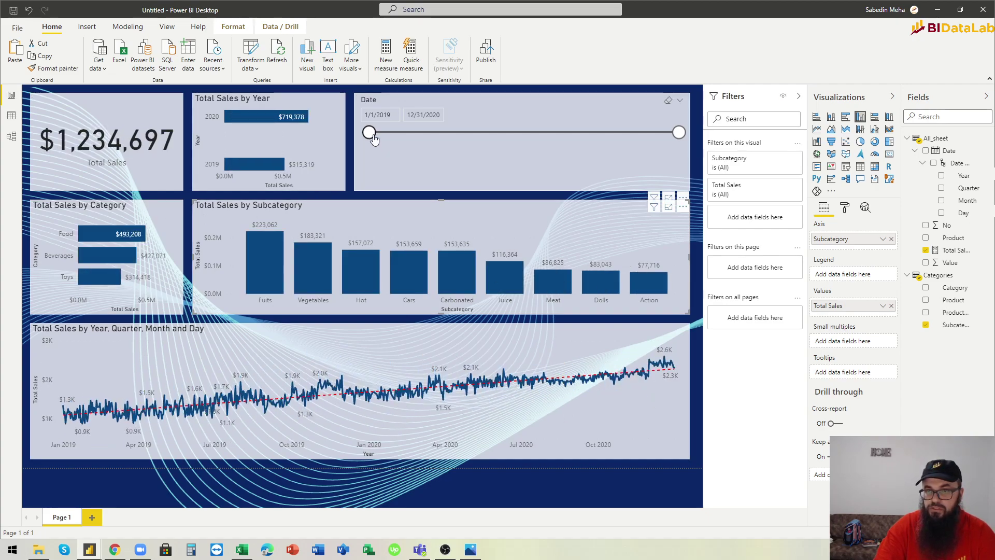
Cross-filter the report by 2020 and 2019 in the Total Sales by Year chart and clear the year selection
{"action": "left_click", "coordinate": [260, 116]}
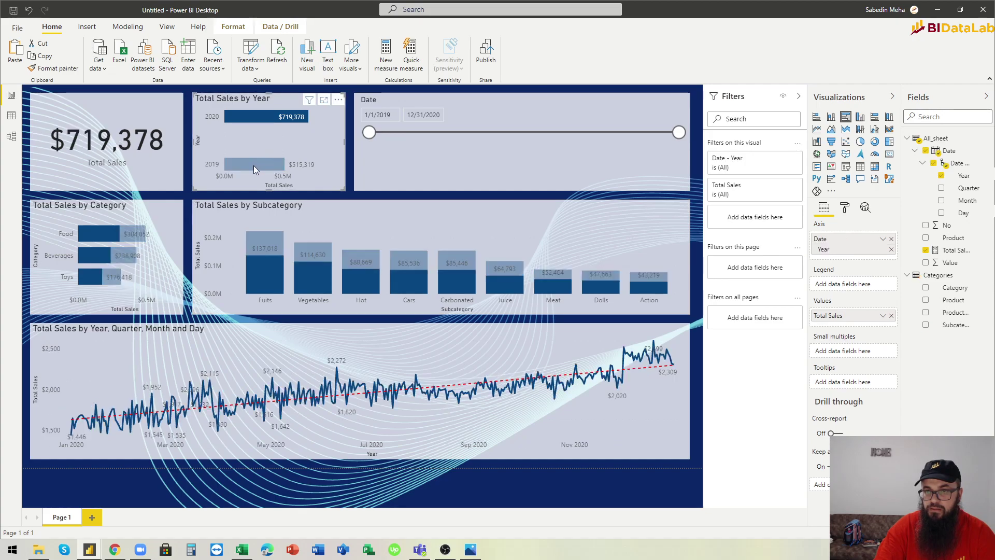
{"action": "left_click", "coordinate": [254, 166]}
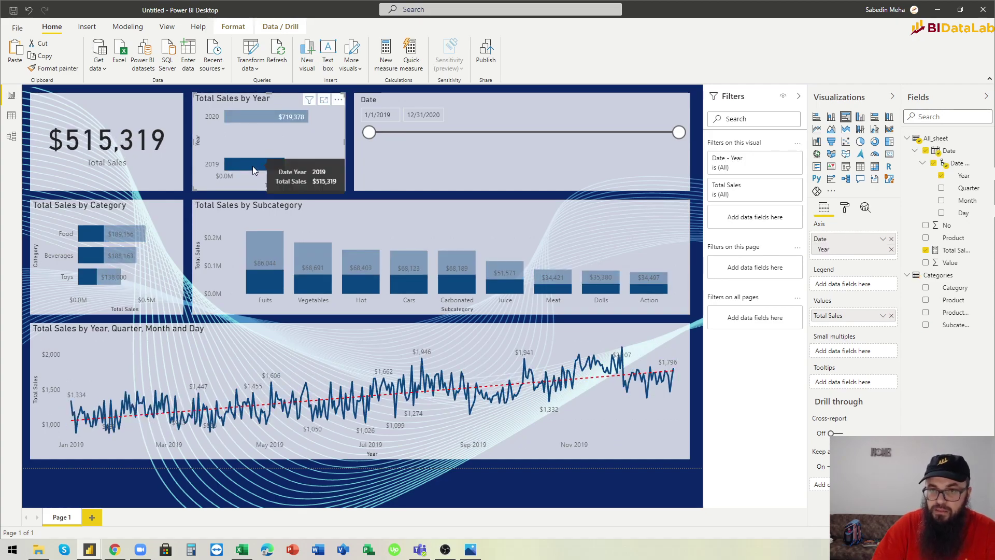
{"action": "left_click", "coordinate": [253, 166]}
Check the trend line for the Fuits, Vegetables, Hot and Cars subcategories, clear the selection and deselect the chart
{"action": "left_click", "coordinate": [262, 257]}
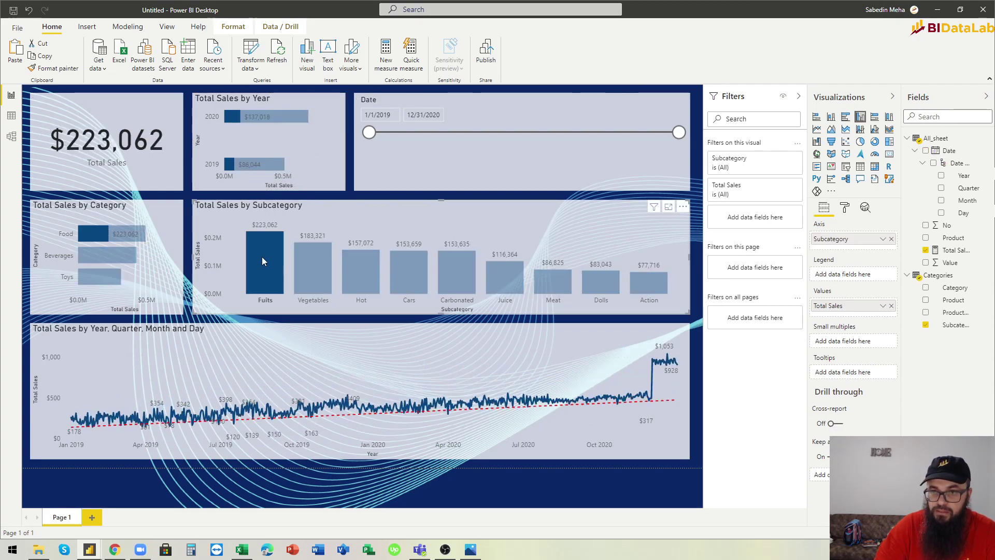
{"action": "left_click", "coordinate": [321, 265]}
{"action": "left_click", "coordinate": [377, 274]}
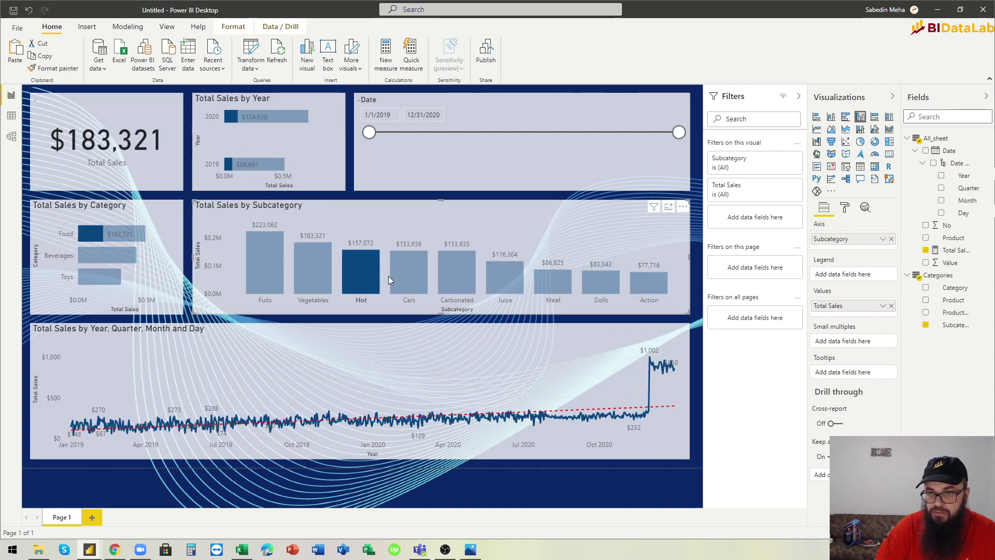
{"action": "left_click", "coordinate": [420, 278]}
{"action": "left_click", "coordinate": [421, 278]}
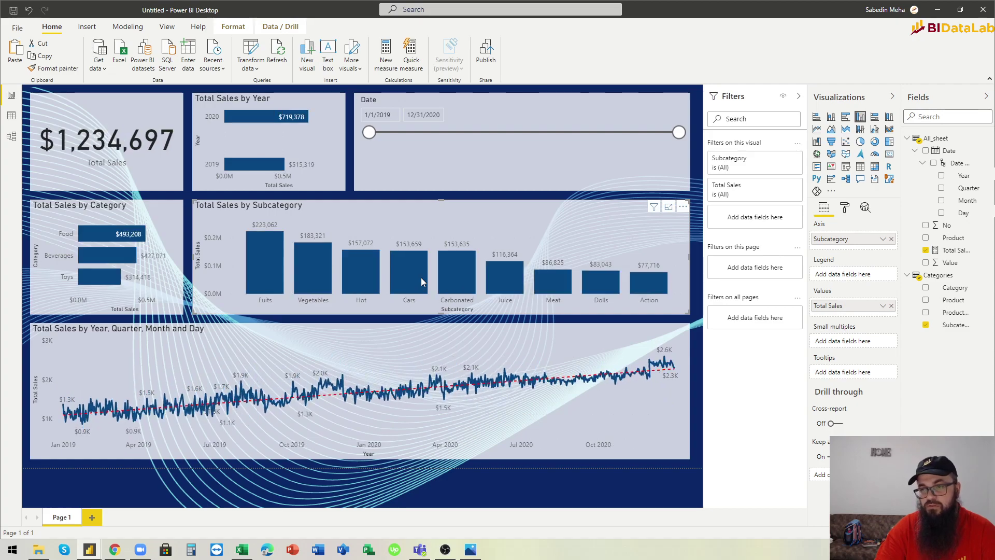
{"action": "left_click", "coordinate": [356, 197]}
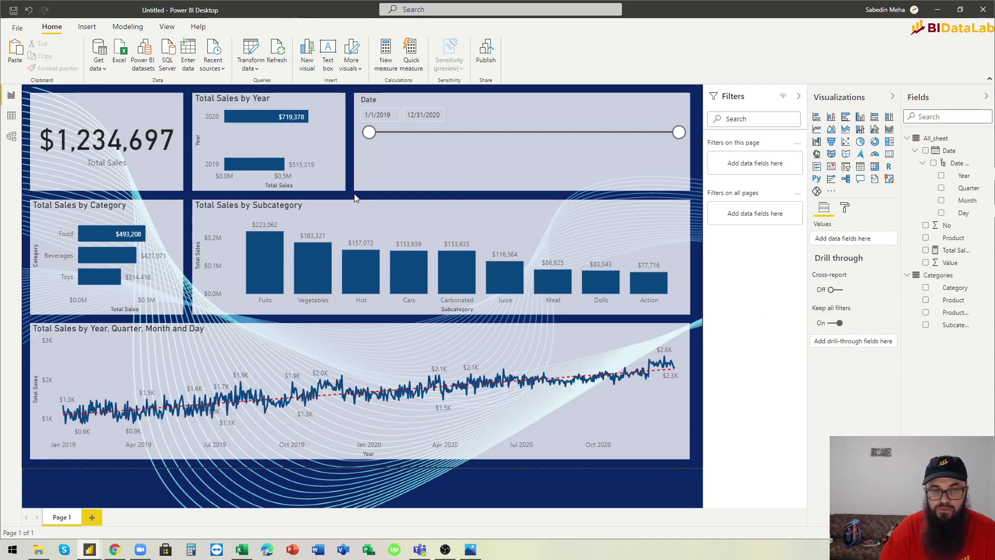